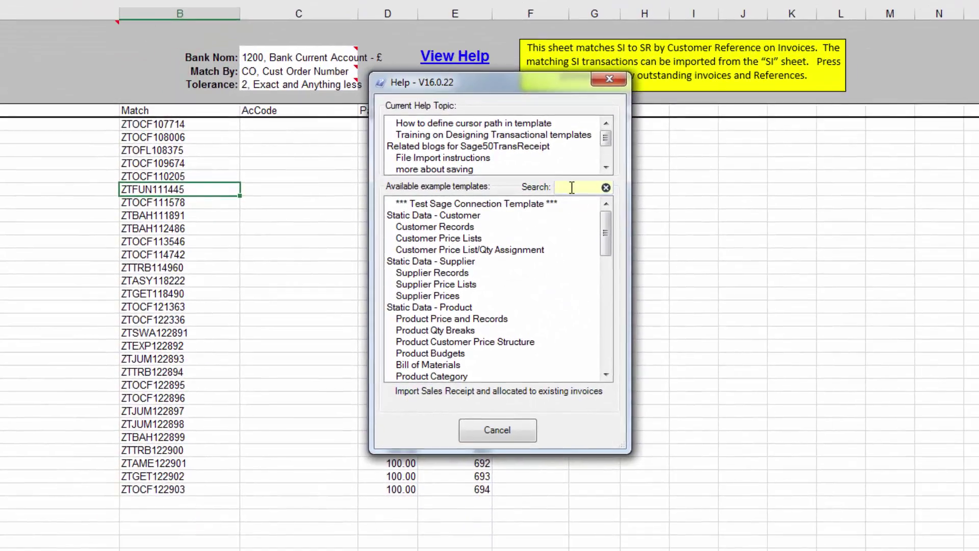
Search the example templates for "rec", choose Sales Receipts - Import Allocation by Referance, and close the help window.
{"action": "type", "text": "rec"}
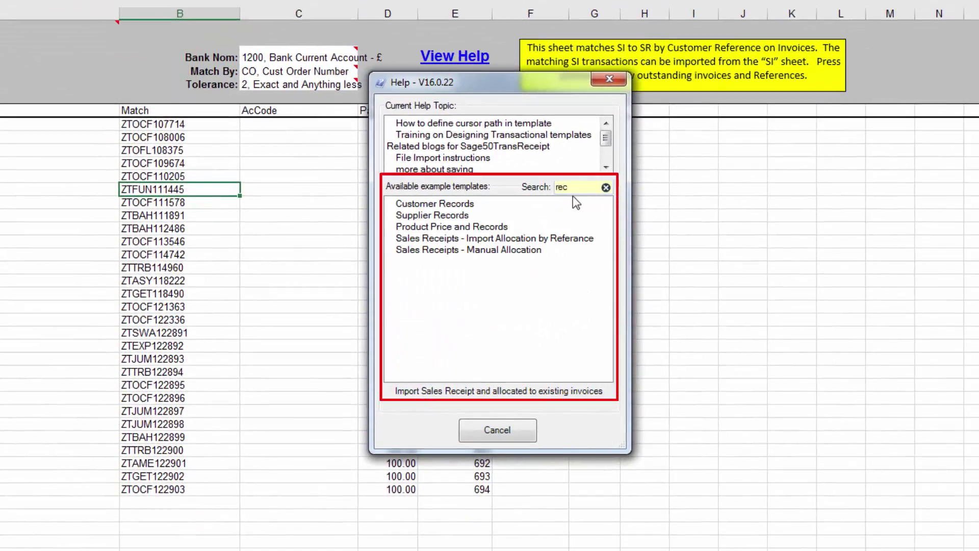
{"action": "left_click", "coordinate": [514, 238]}
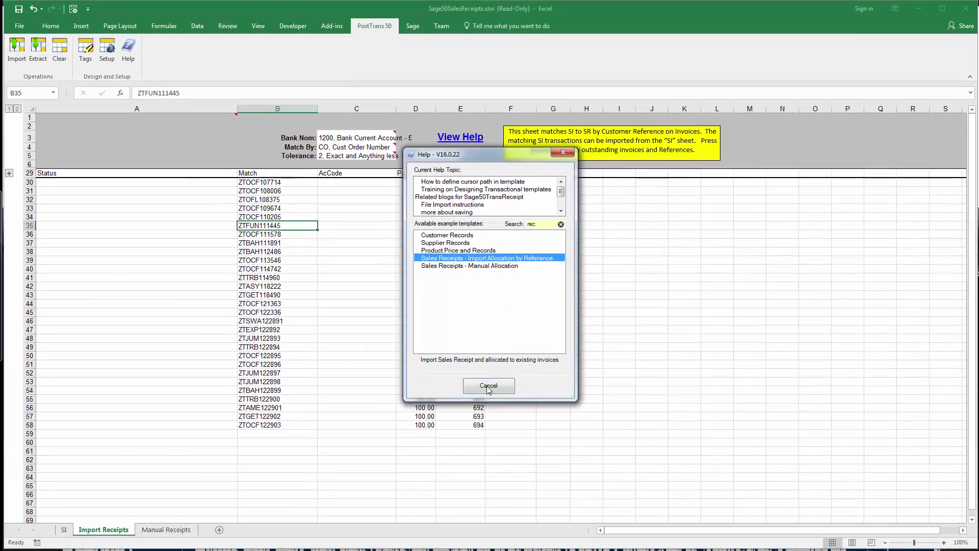
{"action": "left_click", "coordinate": [488, 387]}
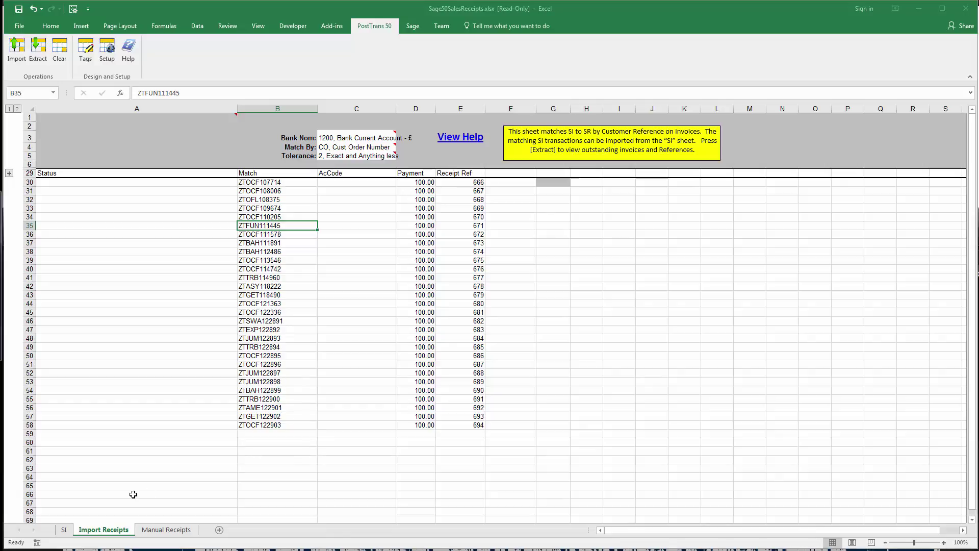
Review the transaction type, account code, contact name, booking reference and nominal code columns on the SI sheet.
{"action": "left_click", "coordinate": [64, 530]}
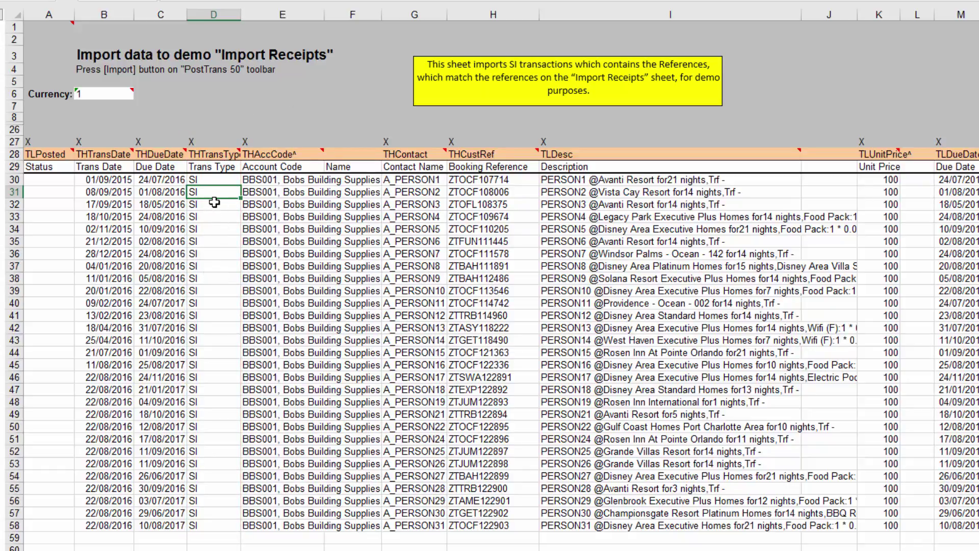
{"action": "left_click", "coordinate": [204, 280]}
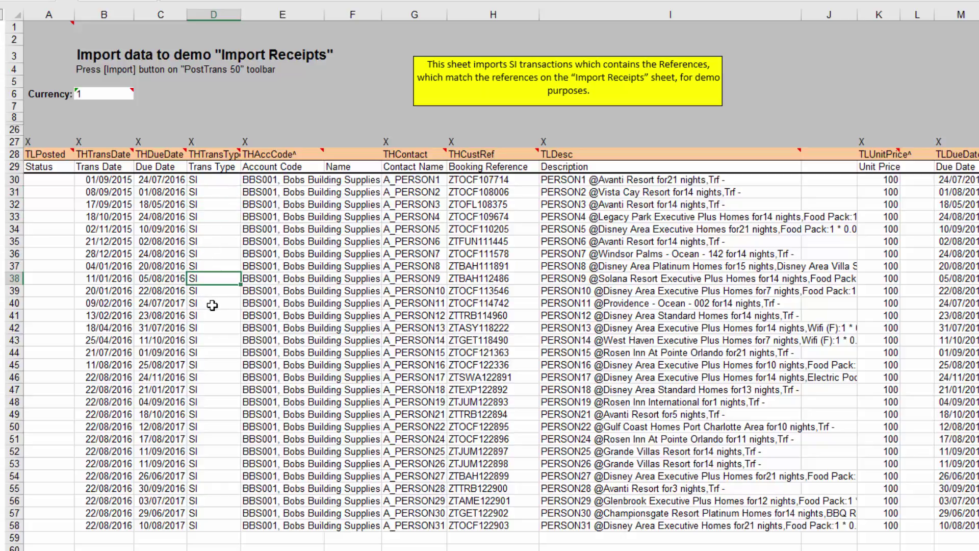
{"action": "left_click", "coordinate": [265, 219]}
{"action": "left_click", "coordinate": [339, 278]}
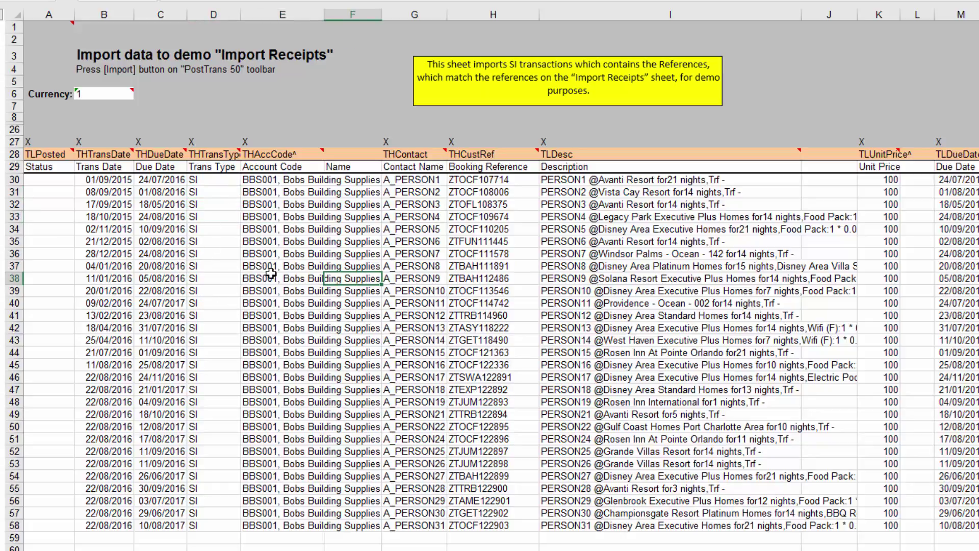
{"action": "left_click", "coordinate": [270, 274]}
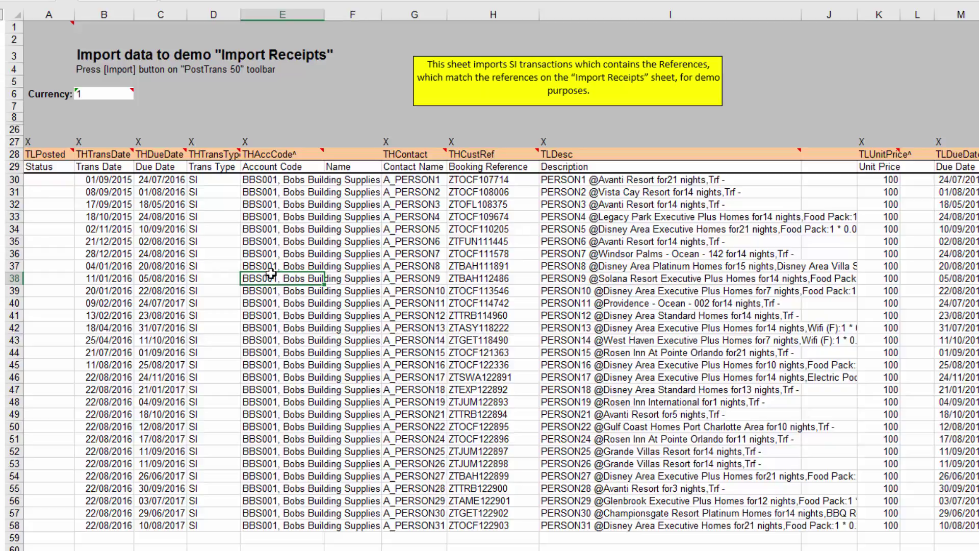
{"action": "left_click", "coordinate": [410, 226]}
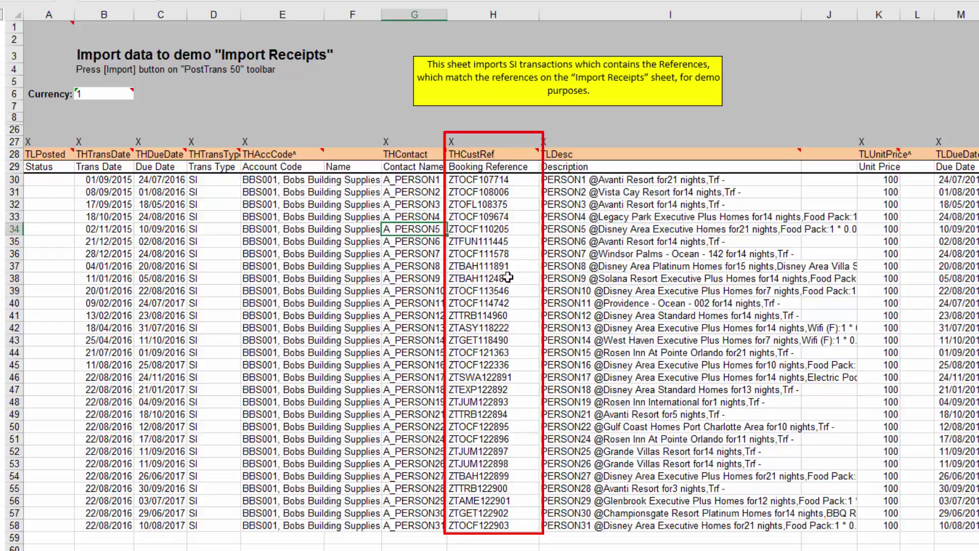
{"action": "left_click", "coordinate": [480, 181]}
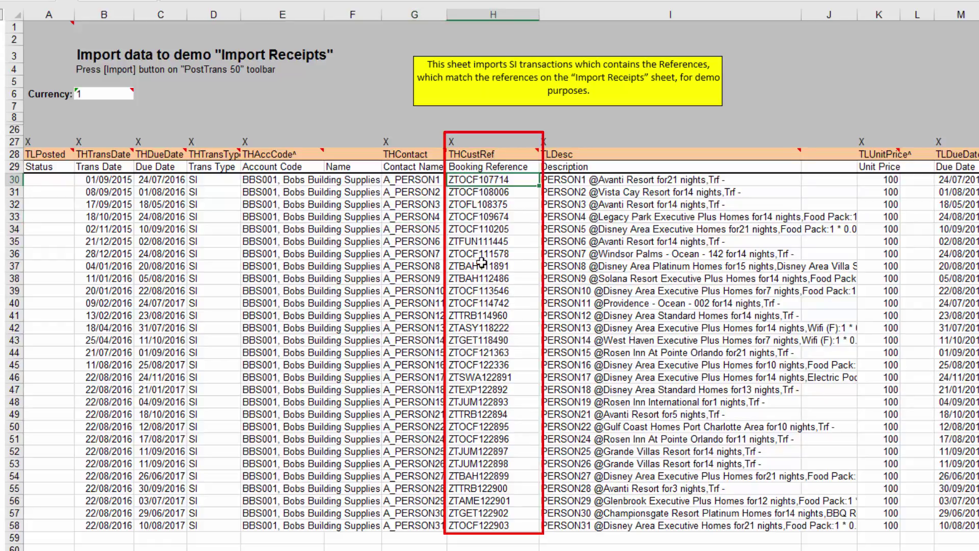
{"action": "left_click", "coordinate": [482, 278]}
{"action": "left_click", "coordinate": [477, 316]}
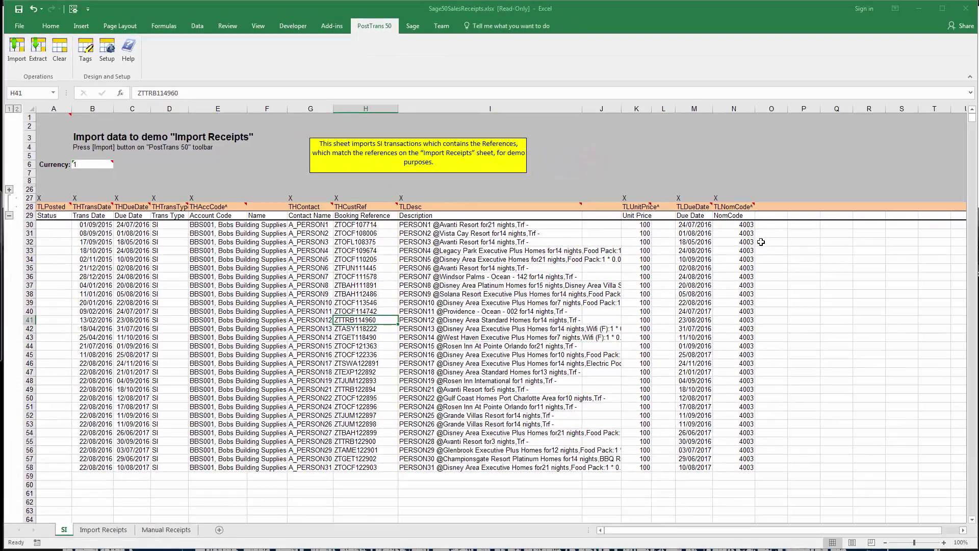
{"action": "left_click", "coordinate": [741, 233]}
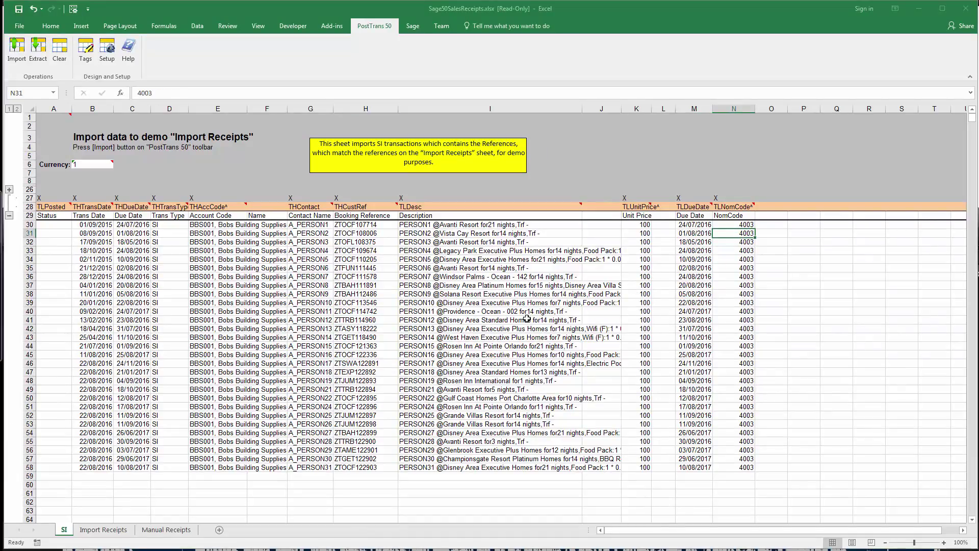
Import the SI sheet's sales invoice transactions into Sage and dismiss the import summary.
{"action": "left_click", "coordinate": [17, 48]}
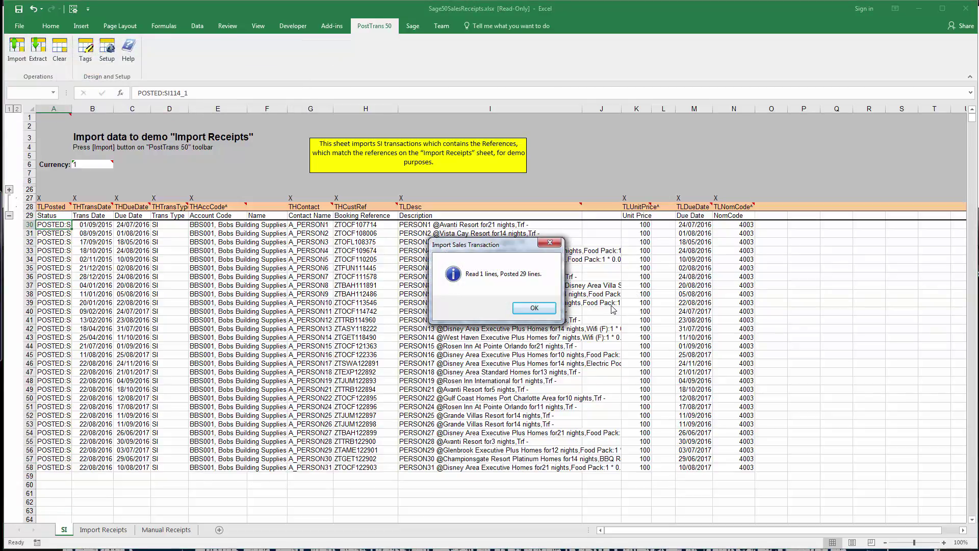
{"action": "left_click", "coordinate": [533, 308]}
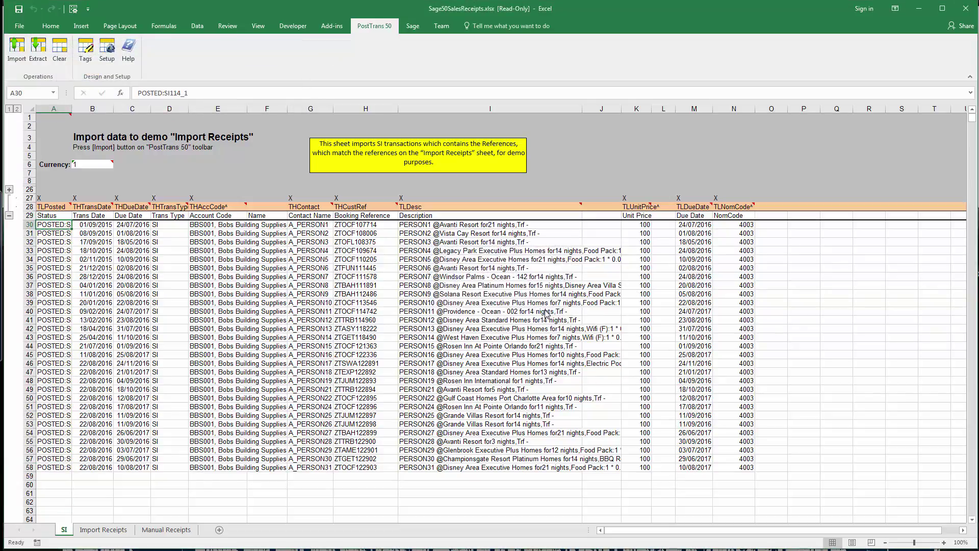
Switch to Sage 50 Accounts and display the list of invoices and credits.
{"action": "key", "text": "alt+Tab"}
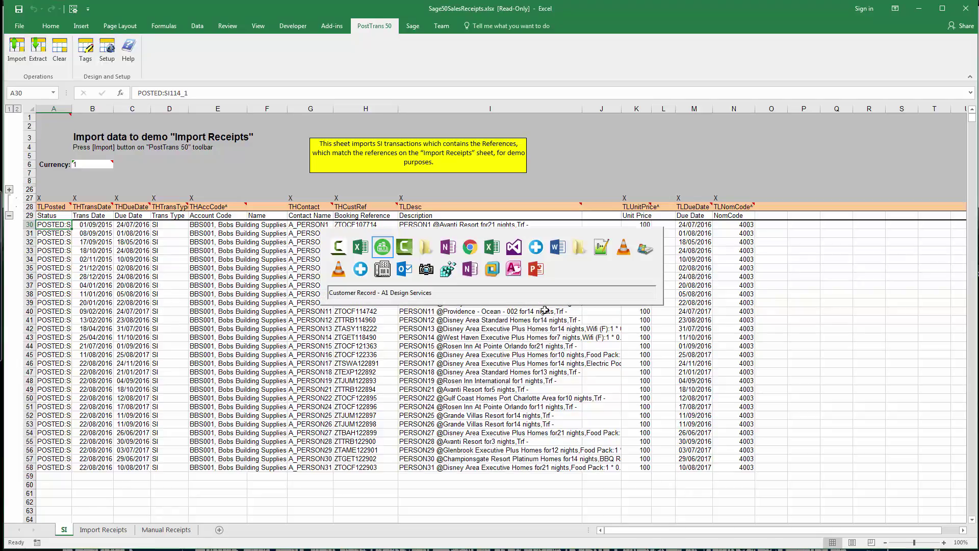
{"action": "key", "text": "alt+Tab"}
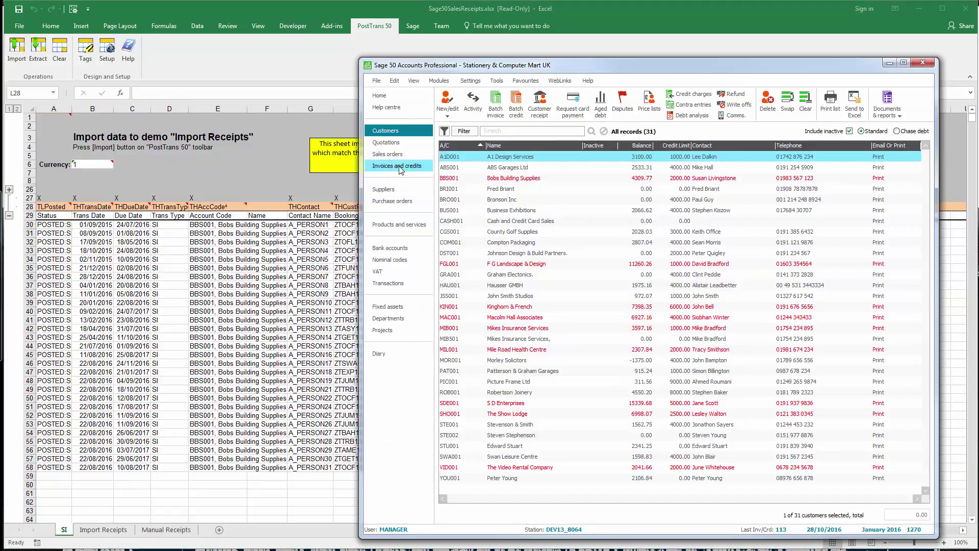
{"action": "left_click", "coordinate": [400, 167]}
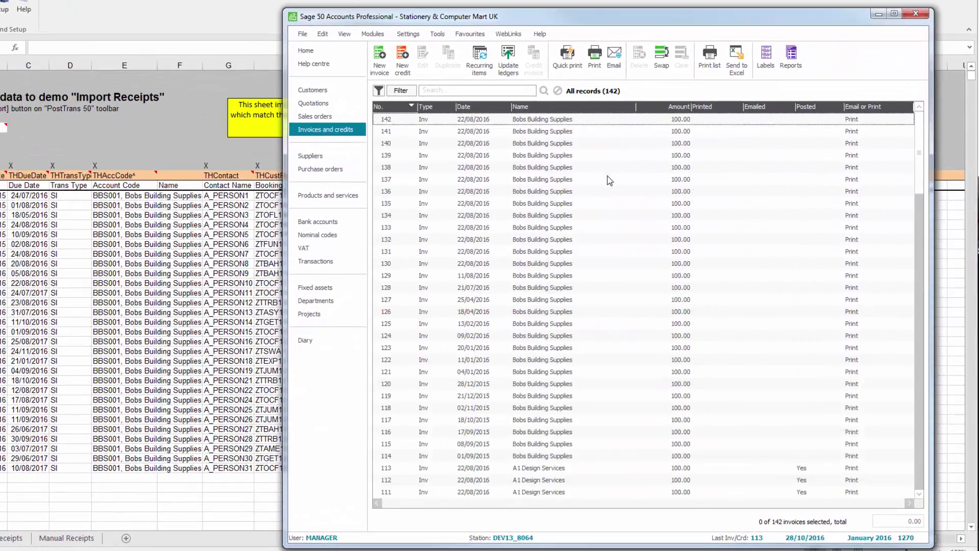
Update the ledgers with the Bobs Building Supplies invoices 114 to 142, previewing the report and closing the preview.
{"action": "left_click", "coordinate": [529, 458]}
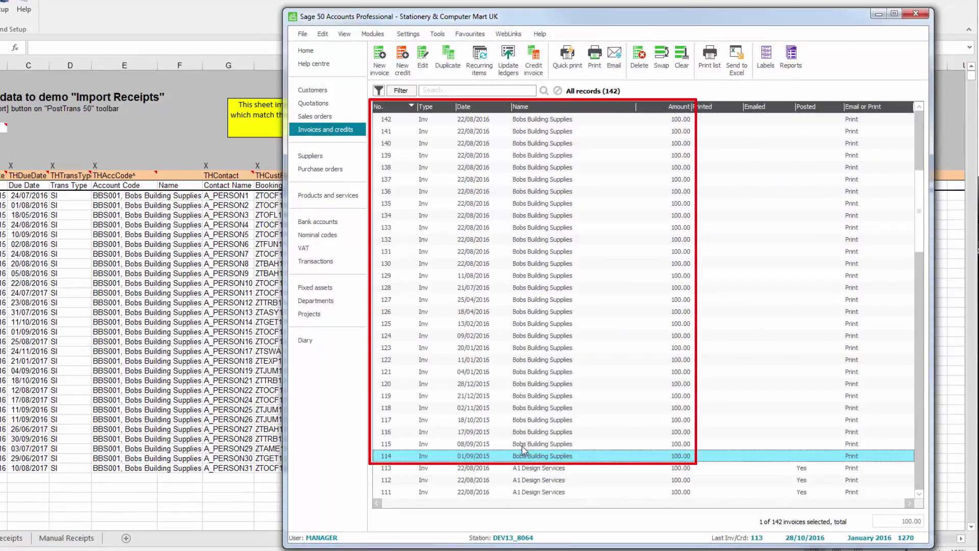
{"action": "left_click", "coordinate": [533, 119], "text": "ctrl"}
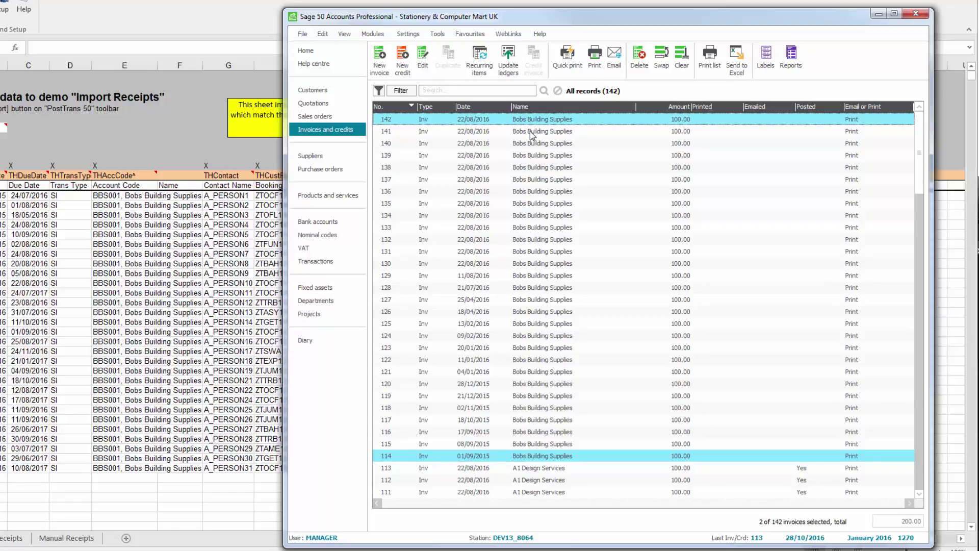
{"action": "left_click", "coordinate": [530, 133], "text": "ctrl"}
{"action": "left_click", "coordinate": [531, 145], "text": "ctrl"}
{"action": "left_click", "coordinate": [531, 157], "text": "ctrl"}
{"action": "left_click", "coordinate": [531, 169], "text": "ctrl"}
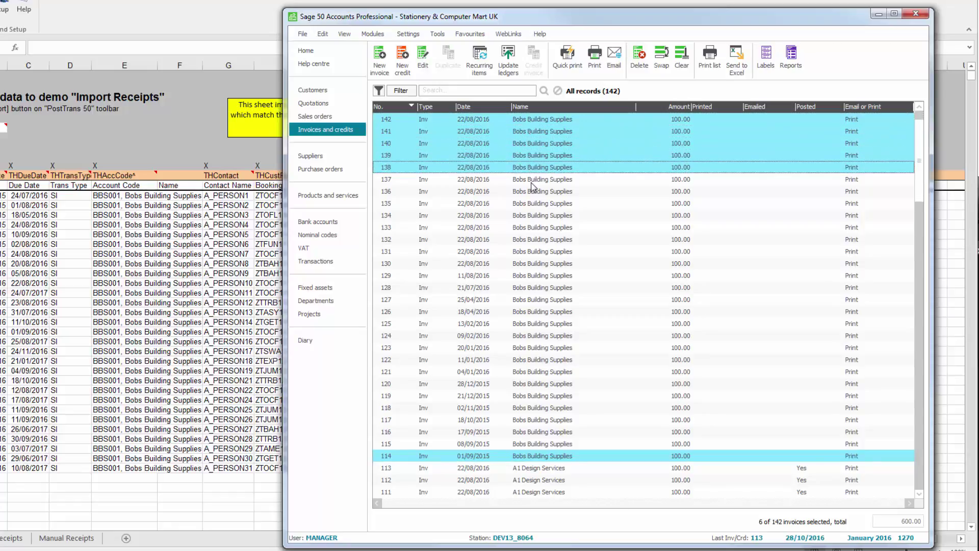
{"action": "left_click", "coordinate": [531, 180], "text": "ctrl"}
{"action": "left_click", "coordinate": [533, 193], "text": "ctrl"}
{"action": "left_click", "coordinate": [532, 204], "text": "ctrl"}
{"action": "left_click", "coordinate": [534, 216], "text": "ctrl"}
{"action": "left_click", "coordinate": [537, 228], "text": "ctrl"}
{"action": "left_click", "coordinate": [543, 252], "text": "ctrl"}
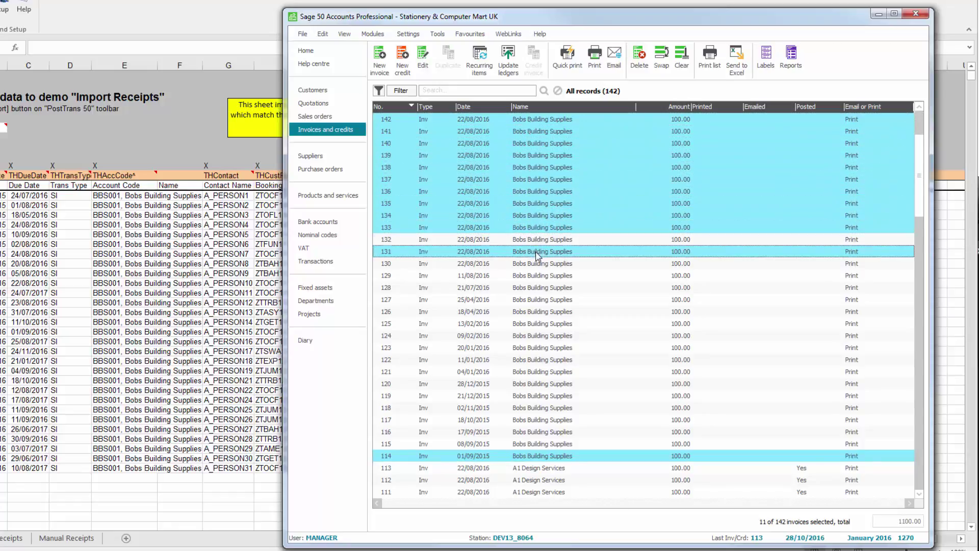
{"action": "left_click", "coordinate": [542, 240], "text": "ctrl"}
{"action": "left_click", "coordinate": [541, 275], "text": "ctrl"}
{"action": "left_click", "coordinate": [541, 263], "text": "ctrl"}
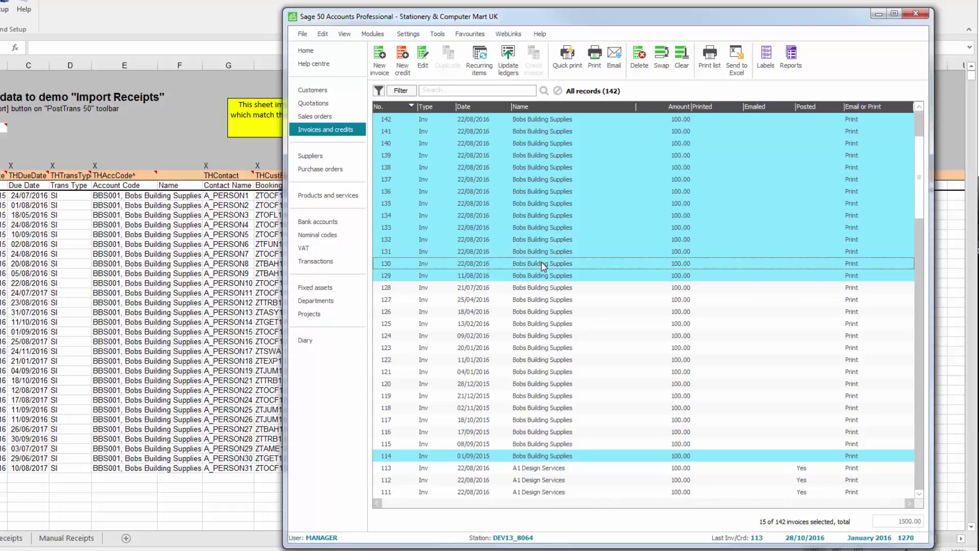
{"action": "left_click", "coordinate": [539, 287], "text": "ctrl"}
{"action": "left_click", "coordinate": [542, 300], "text": "ctrl"}
{"action": "left_click", "coordinate": [544, 311], "text": "ctrl"}
{"action": "left_click", "coordinate": [545, 323], "text": "ctrl"}
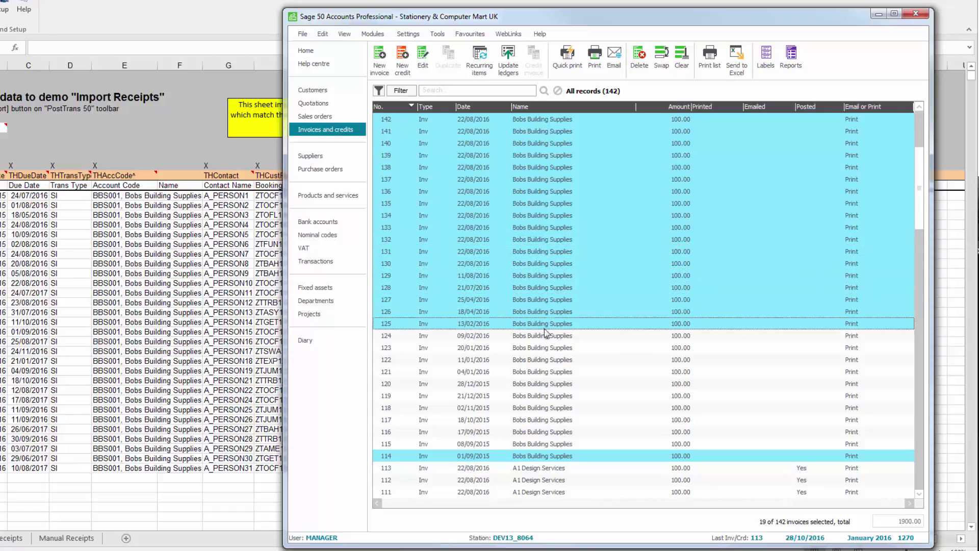
{"action": "left_click", "coordinate": [545, 336], "text": "ctrl"}
{"action": "left_click", "coordinate": [545, 347], "text": "ctrl"}
{"action": "left_click", "coordinate": [545, 359], "text": "ctrl"}
{"action": "left_click", "coordinate": [543, 372], "text": "ctrl"}
{"action": "left_click", "coordinate": [543, 383], "text": "ctrl"}
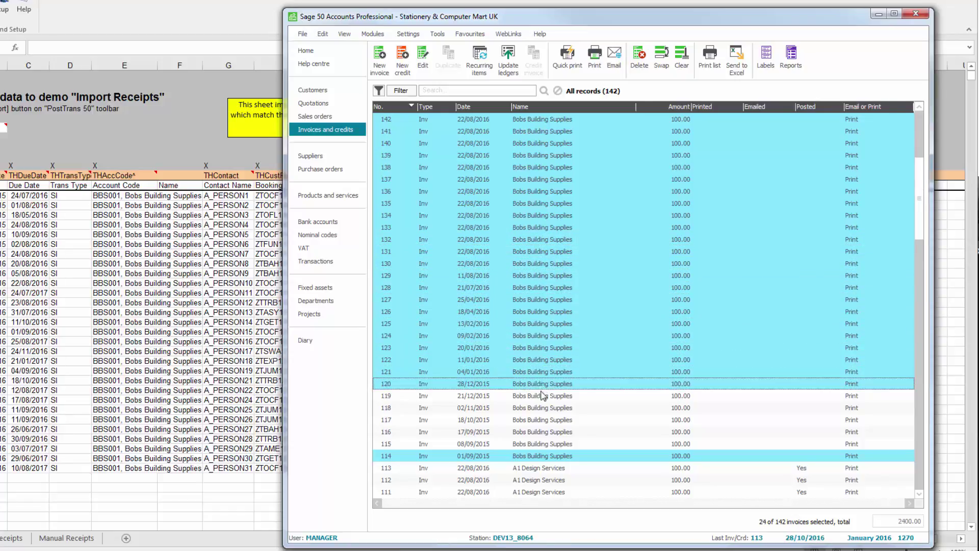
{"action": "left_click", "coordinate": [541, 396], "text": "ctrl"}
{"action": "left_click", "coordinate": [542, 408], "text": "ctrl"}
{"action": "left_click", "coordinate": [549, 420], "text": "ctrl"}
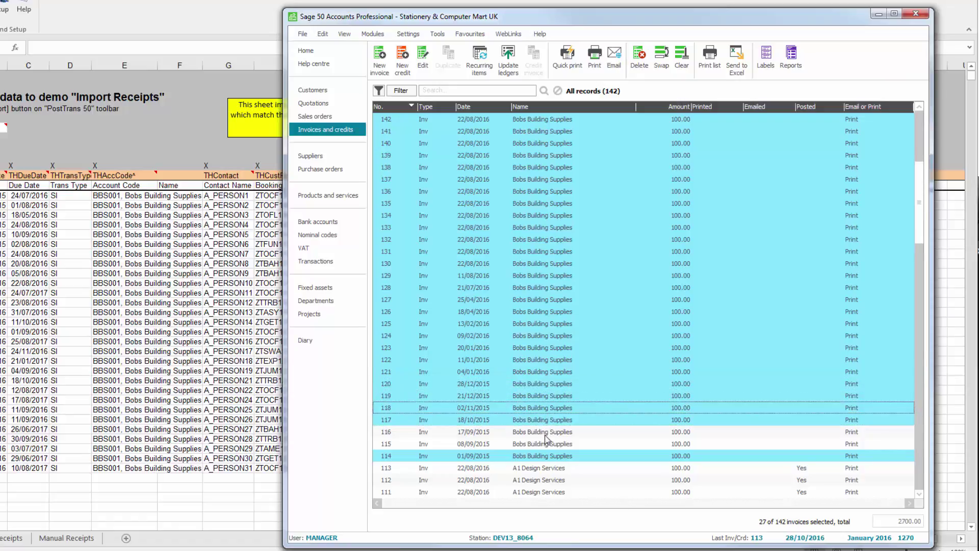
{"action": "left_click", "coordinate": [550, 432], "text": "ctrl"}
{"action": "left_click", "coordinate": [550, 444], "text": "ctrl"}
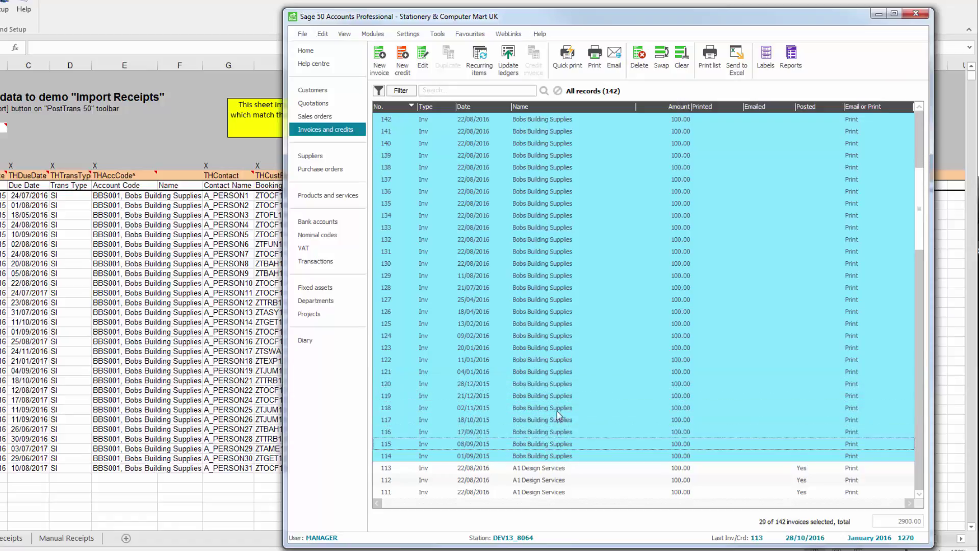
{"action": "left_click", "coordinate": [510, 69]}
{"action": "left_click", "coordinate": [400, 248]}
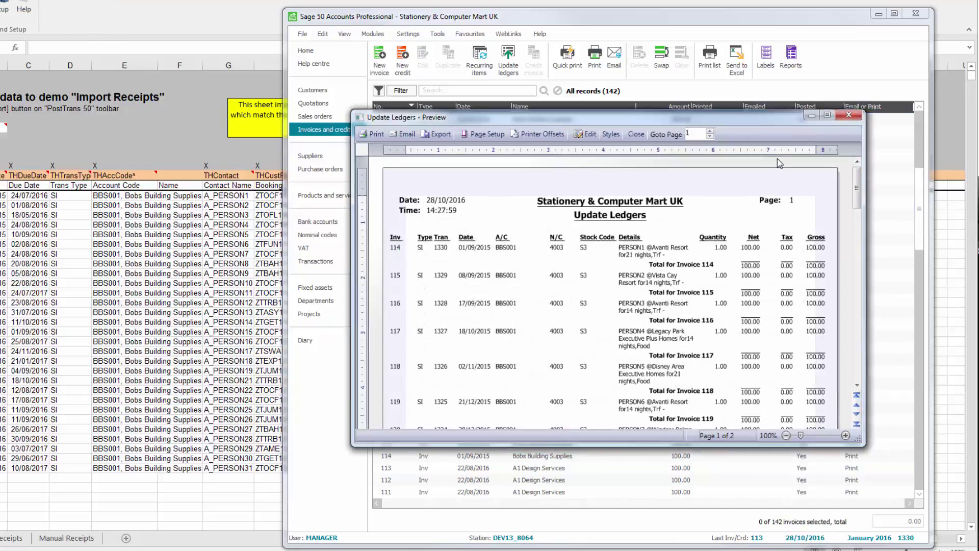
{"action": "left_click", "coordinate": [848, 115]}
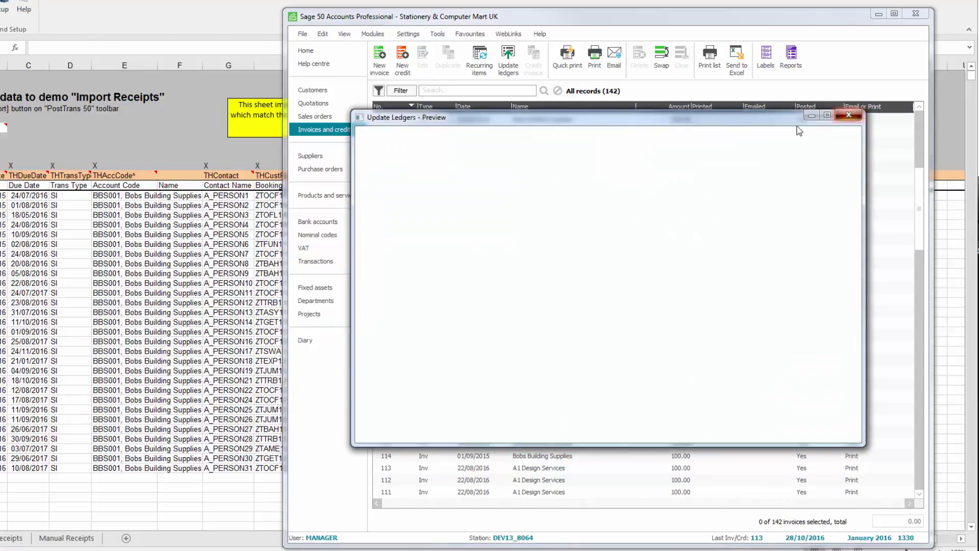
Open the Bobs Building Supplies customer record and display its transaction activity.
{"action": "left_click", "coordinate": [313, 90]}
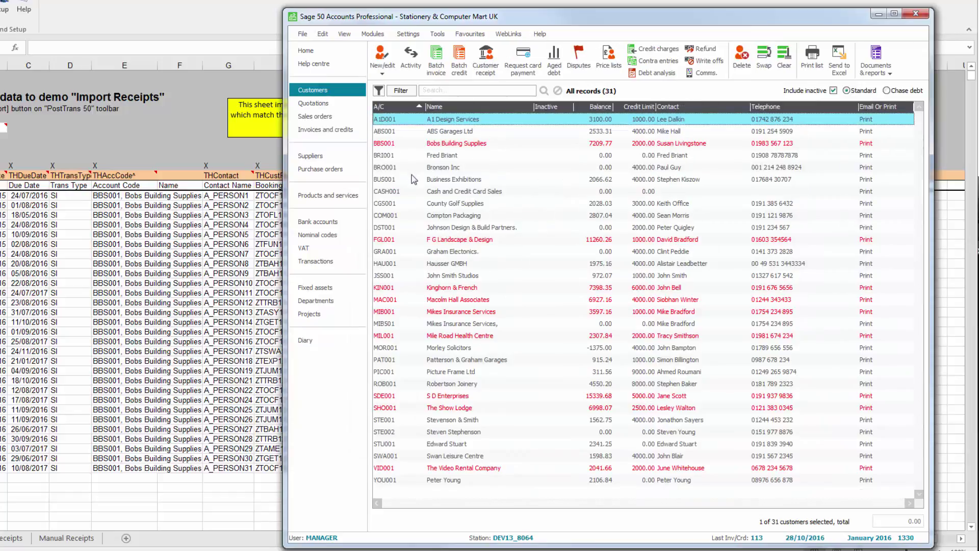
{"action": "left_click", "coordinate": [413, 144]}
{"action": "double_click", "coordinate": [414, 147]}
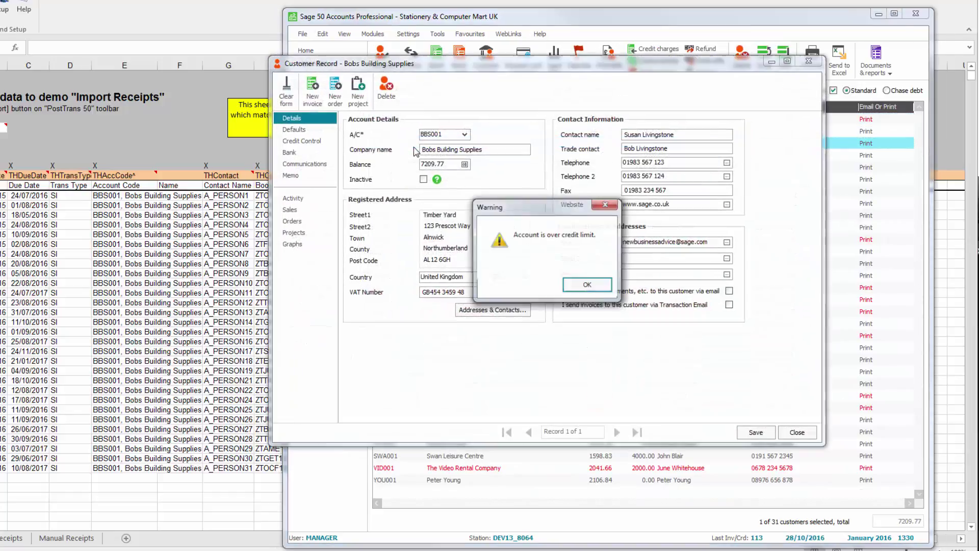
{"action": "left_click", "coordinate": [586, 297]}
{"action": "left_click", "coordinate": [291, 198]}
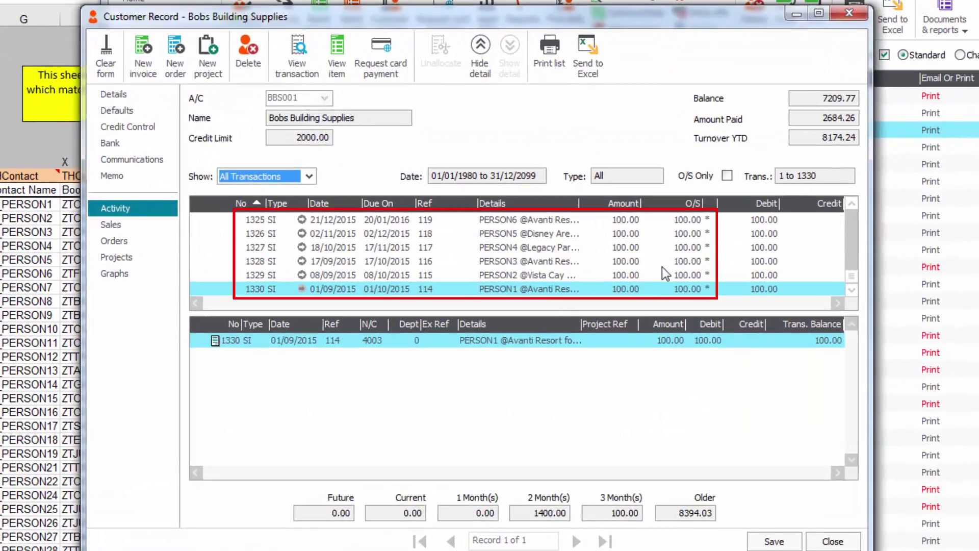
Examine the customer's transaction list for the newly posted sales invoices and their outstanding amounts.
{"action": "left_click", "coordinate": [856, 220]}
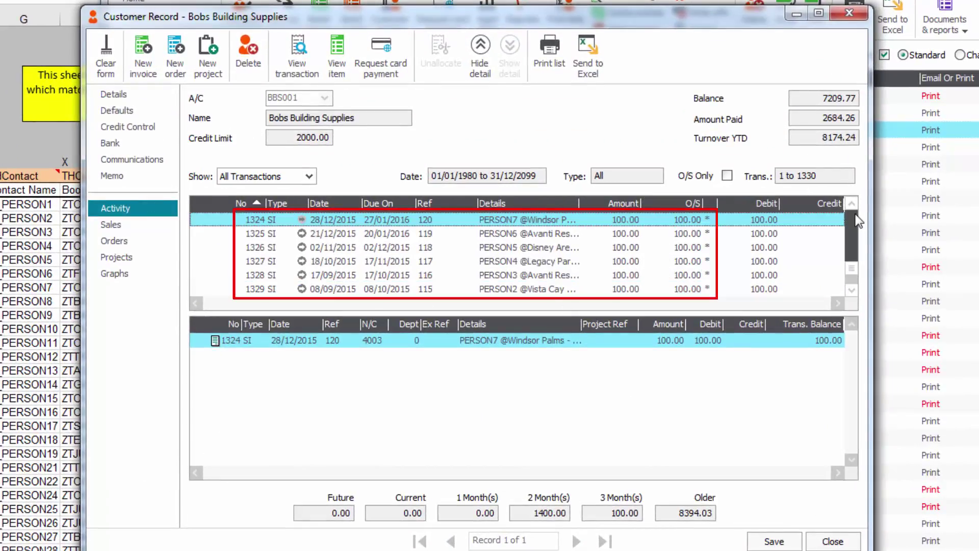
{"action": "left_click", "coordinate": [856, 219]}
{"action": "left_click", "coordinate": [856, 219]}
{"action": "left_click", "coordinate": [856, 220]}
{"action": "left_click", "coordinate": [856, 220]}
{"action": "left_click", "coordinate": [855, 219]}
{"action": "left_click", "coordinate": [852, 271]}
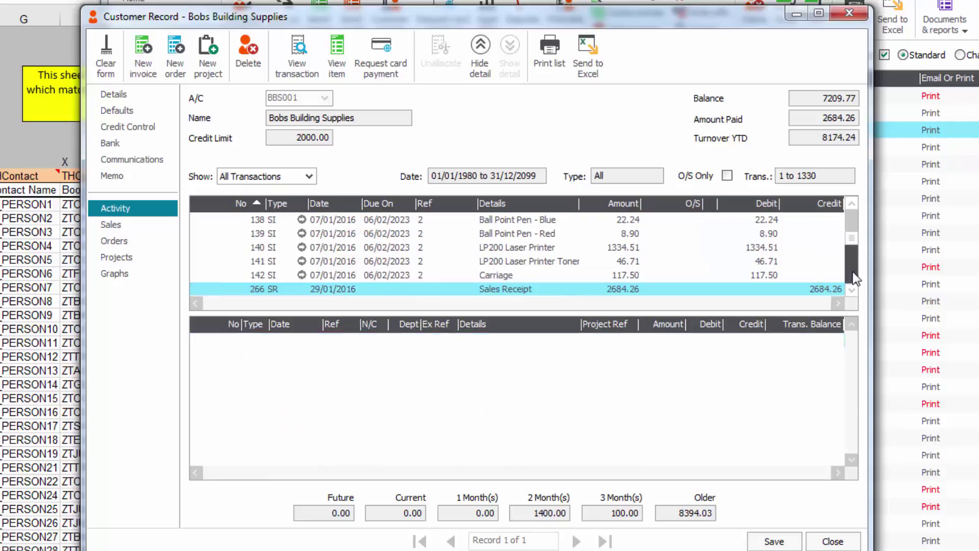
{"action": "left_click", "coordinate": [853, 272]}
{"action": "left_click", "coordinate": [853, 271]}
{"action": "left_click", "coordinate": [852, 271]}
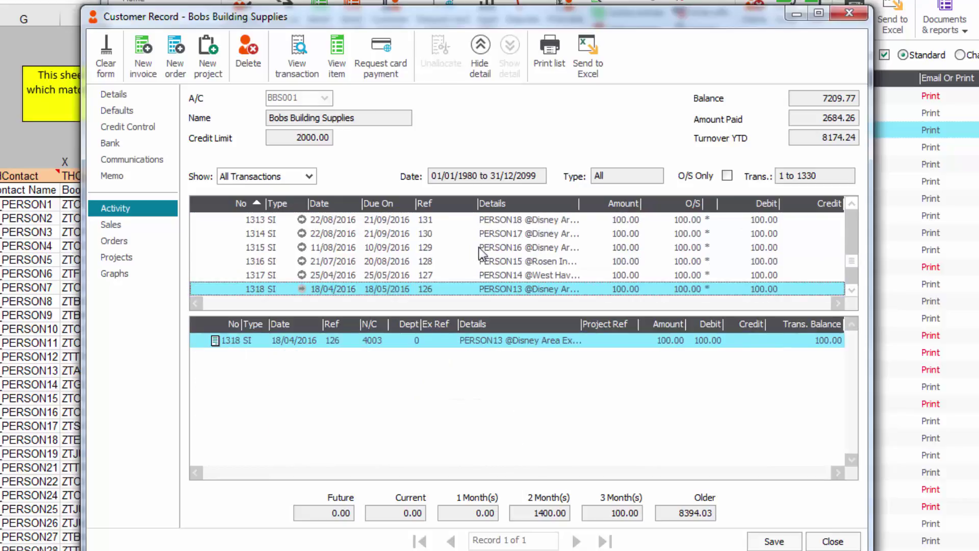
Open invoice 129 from the customer's activity and view its customer order details.
{"action": "left_click", "coordinate": [425, 248]}
{"action": "double_click", "coordinate": [427, 256]}
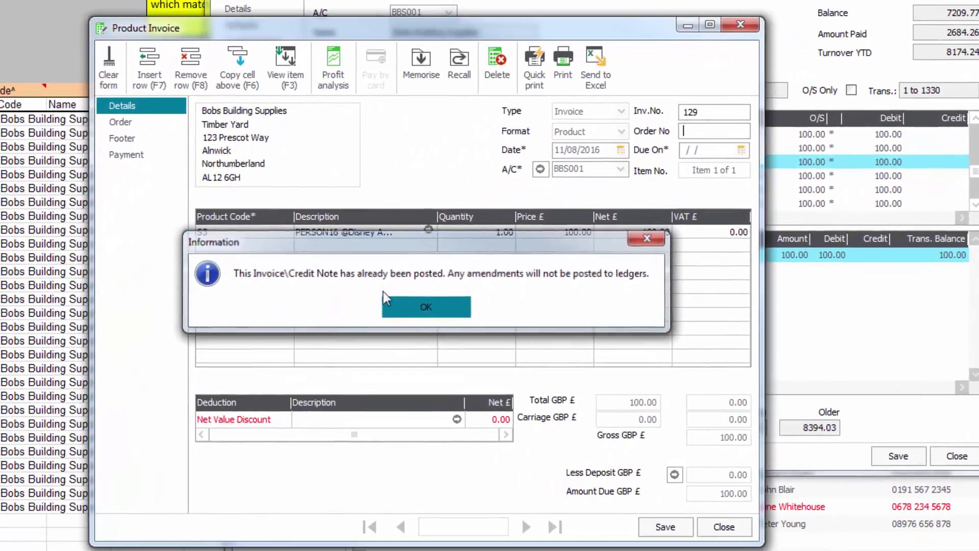
{"action": "left_click", "coordinate": [364, 349]}
{"action": "left_click", "coordinate": [60, 165]}
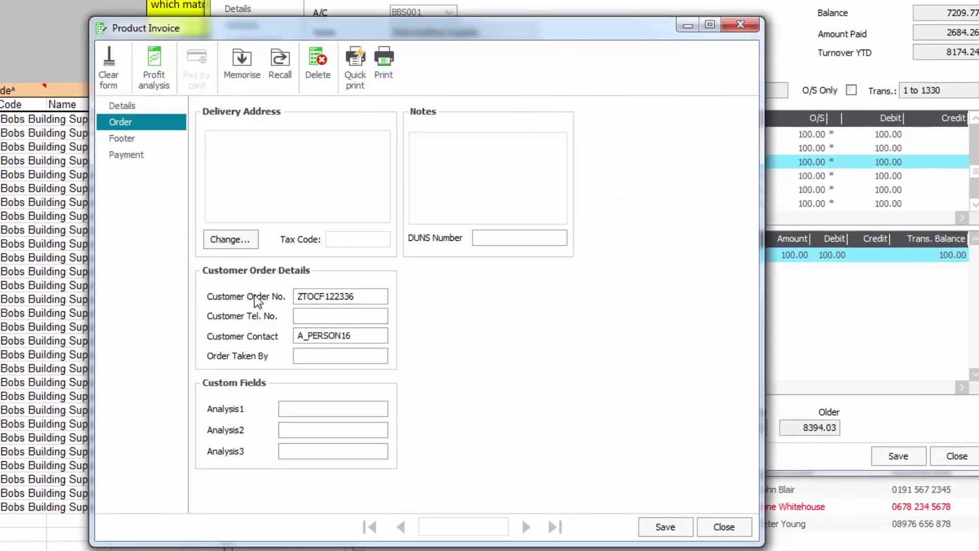
Check the invoice's customer order number, close the invoice and customer record, and switch to the Import Receipts sheet in Excel.
{"action": "left_click_drag", "start_coordinate": [365, 296], "coordinate": [297, 294]}
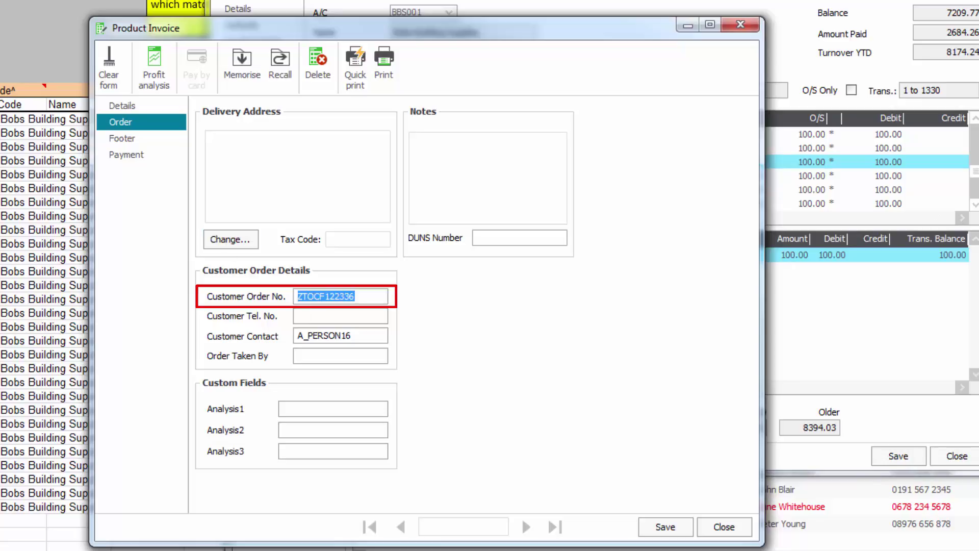
{"action": "left_click", "coordinate": [738, 529]}
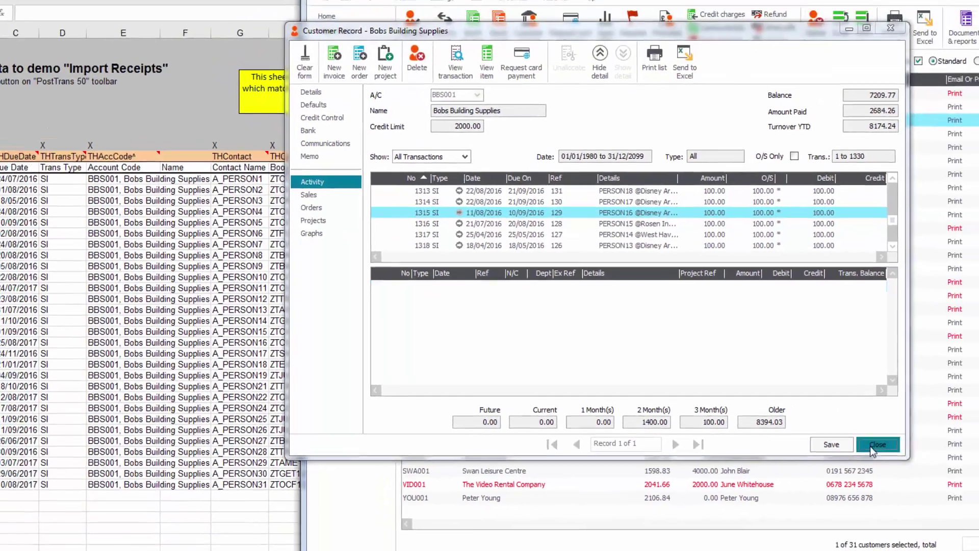
{"action": "left_click", "coordinate": [955, 455]}
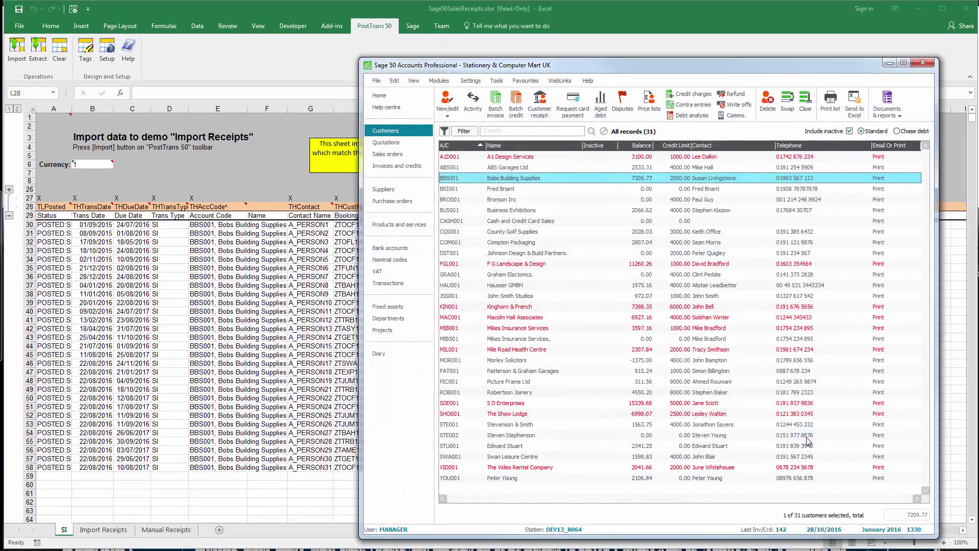
{"action": "left_click", "coordinate": [106, 532]}
{"action": "left_click", "coordinate": [106, 531]}
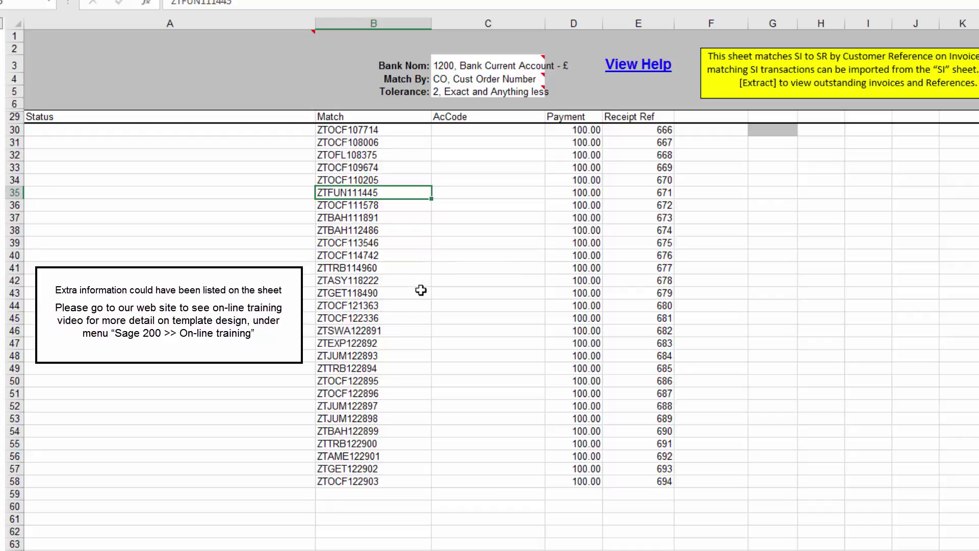
Examine the Match, Payment and Receipt Ref columns of the receipts listed for import.
{"action": "left_click", "coordinate": [357, 118]}
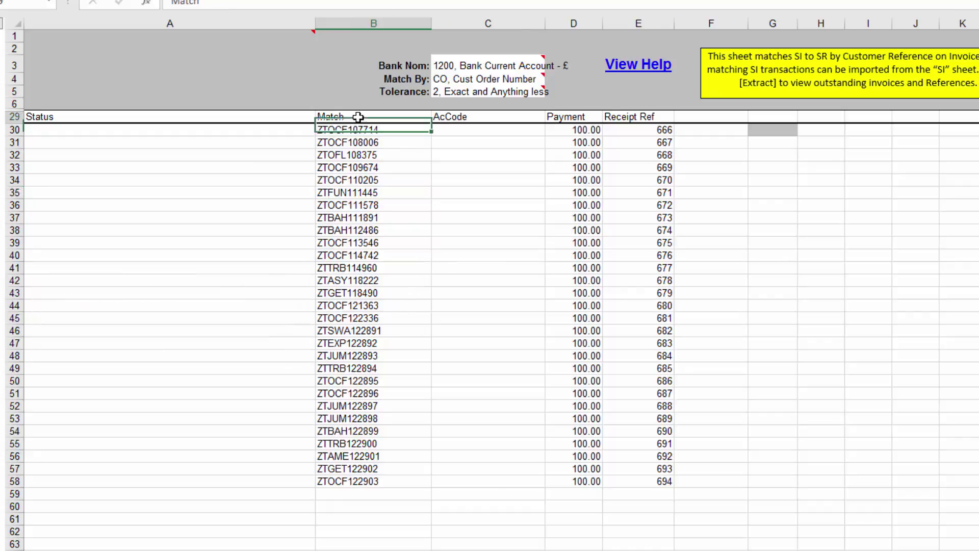
{"action": "left_click_drag", "start_coordinate": [357, 129], "coordinate": [339, 483]}
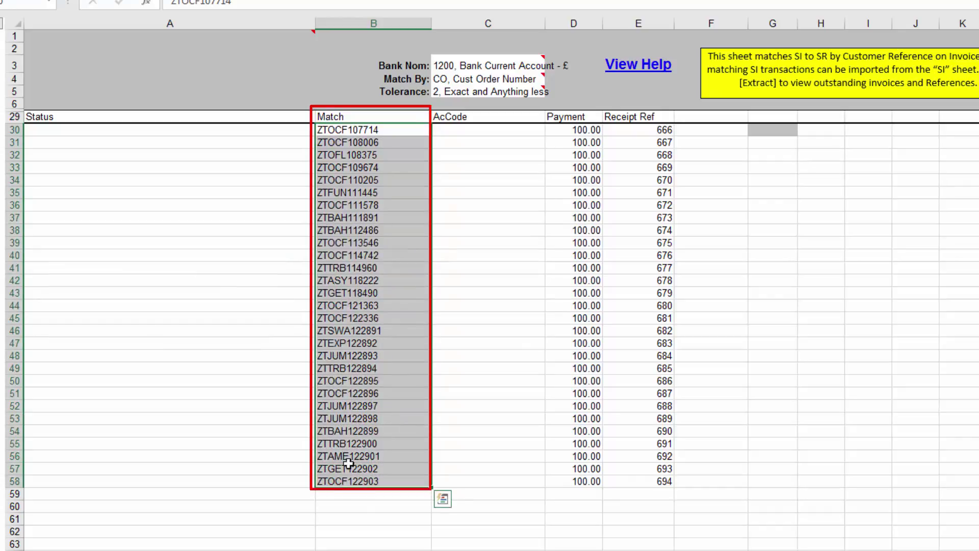
{"action": "left_click", "coordinate": [573, 178]}
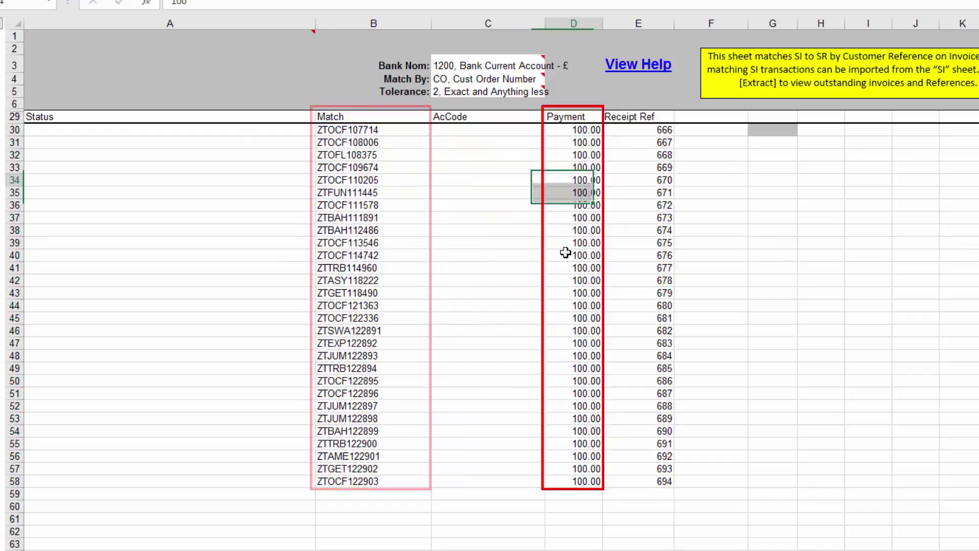
{"action": "left_click", "coordinate": [638, 156]}
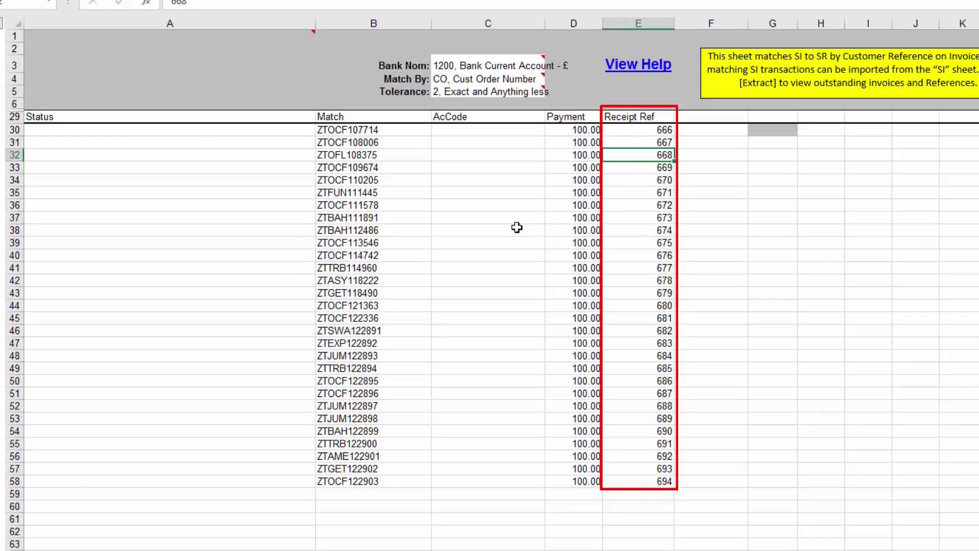
Clear the Bank Nom cell and select nominal code 1200, Bank Current Account, from the lookup.
{"action": "left_click", "coordinate": [444, 67]}
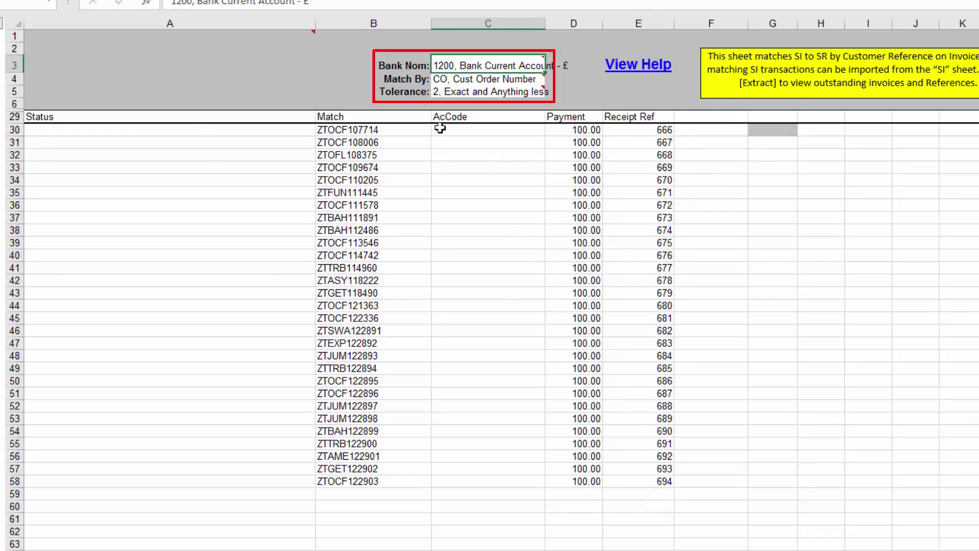
{"action": "key", "text": "BackSpace"}
{"action": "key", "text": "Tab"}
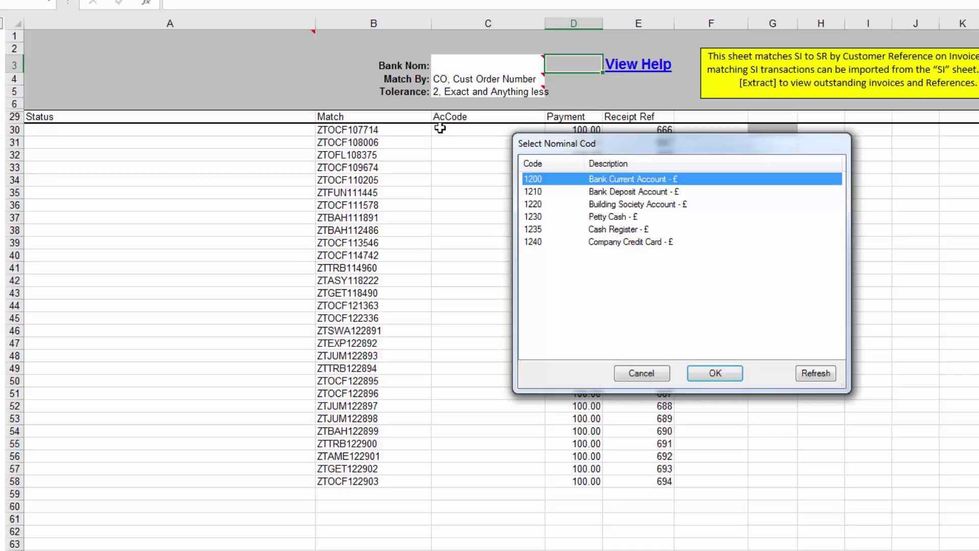
{"action": "key", "text": "Return"}
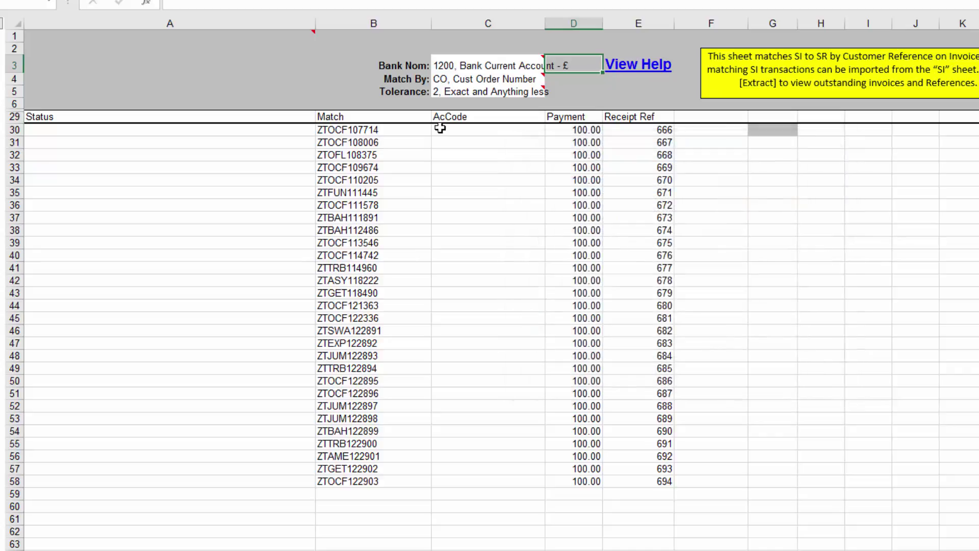
Clear the Match By cell and select CO, Cust Order Number, as the matching method.
{"action": "left_click", "coordinate": [442, 81]}
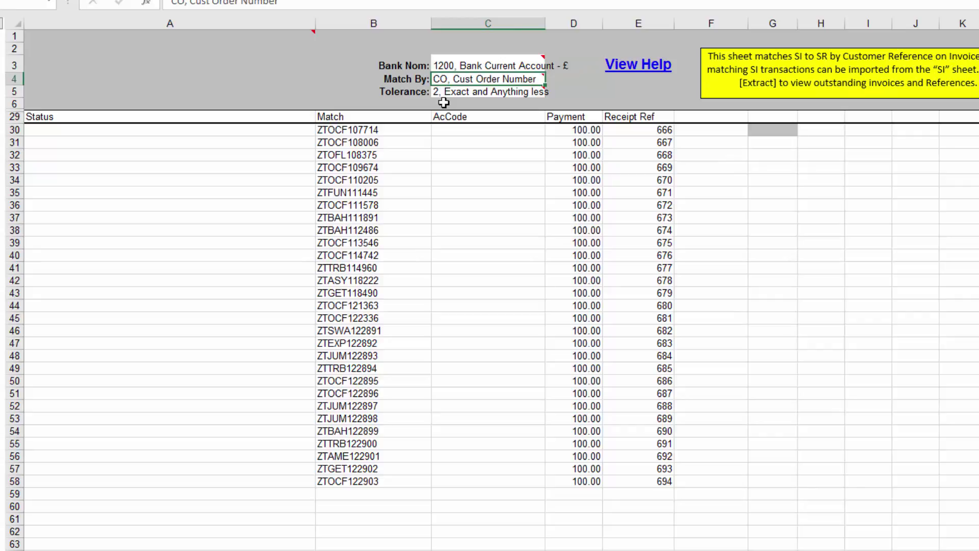
{"action": "key", "text": "BackSpace"}
{"action": "key", "text": "Tab"}
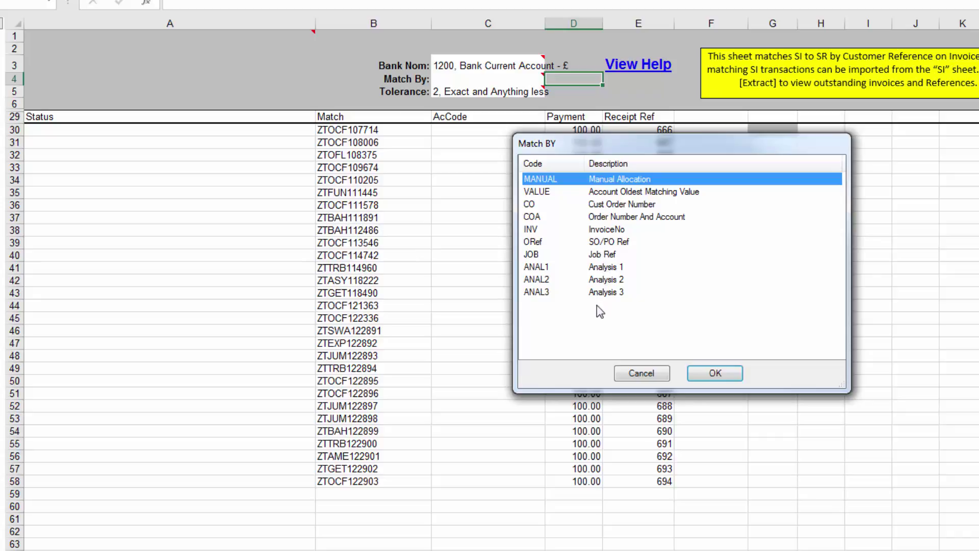
{"action": "left_click", "coordinate": [551, 206]}
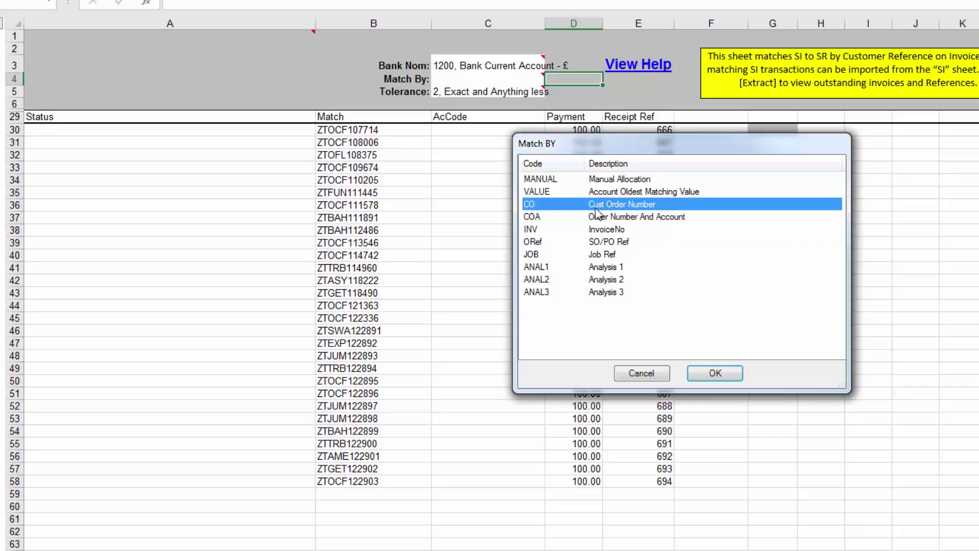
{"action": "left_click", "coordinate": [715, 372]}
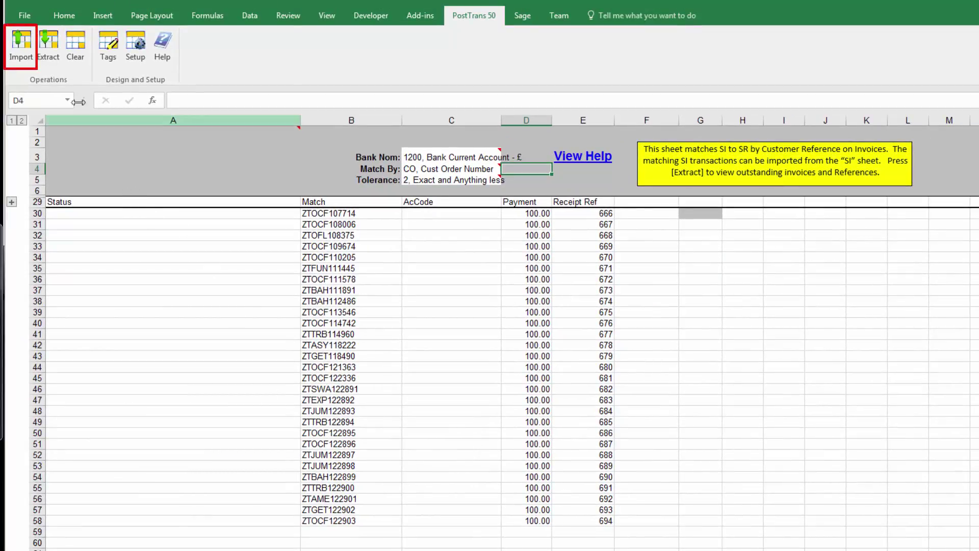
Start the receipts import with the debtors list reread, and review the first receipt's match tolerance, found invoice and matched value.
{"action": "left_click", "coordinate": [23, 52]}
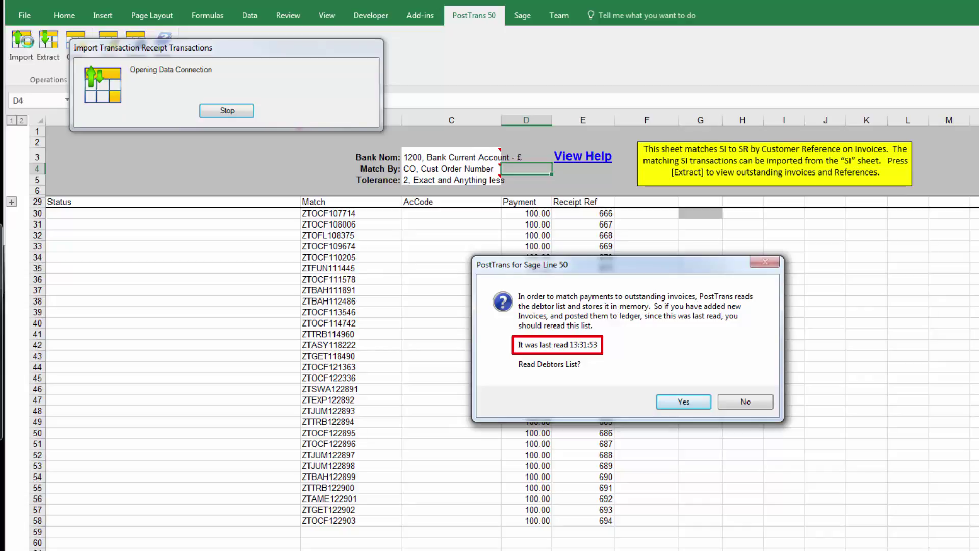
{"action": "left_click", "coordinate": [685, 402]}
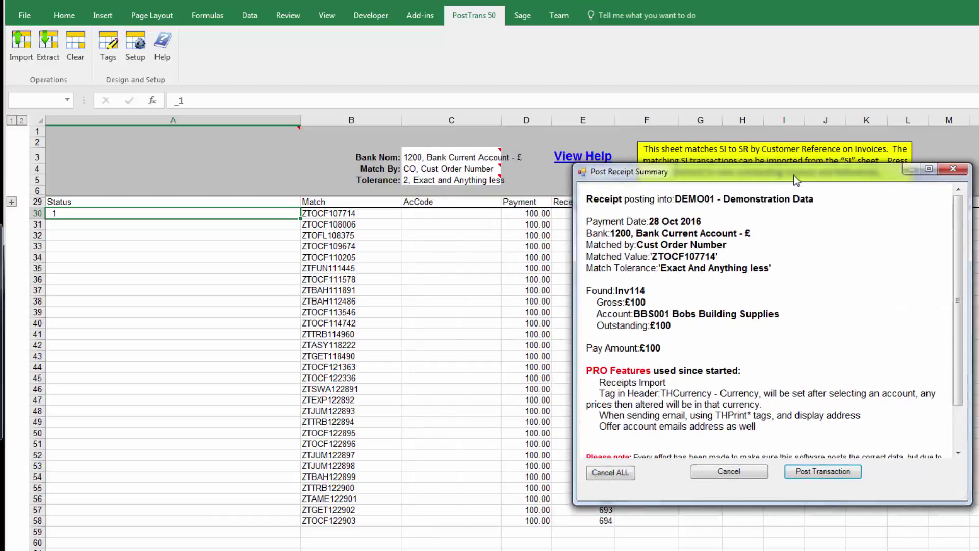
{"action": "left_click_drag", "start_coordinate": [616, 174], "coordinate": [846, 175]}
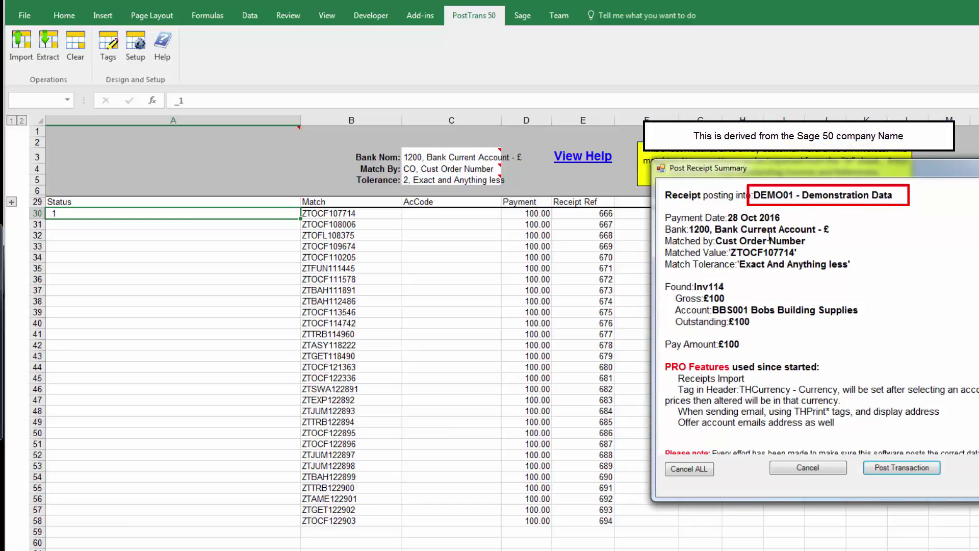
{"action": "mouse_move", "coordinate": [731, 252]}
{"action": "left_mouse_down"}
{"action": "mouse_move", "coordinate": [808, 242]}
{"action": "mouse_move", "coordinate": [723, 243]}
{"action": "mouse_move", "coordinate": [793, 266]}
{"action": "mouse_move", "coordinate": [840, 266]}
{"action": "left_mouse_up"}
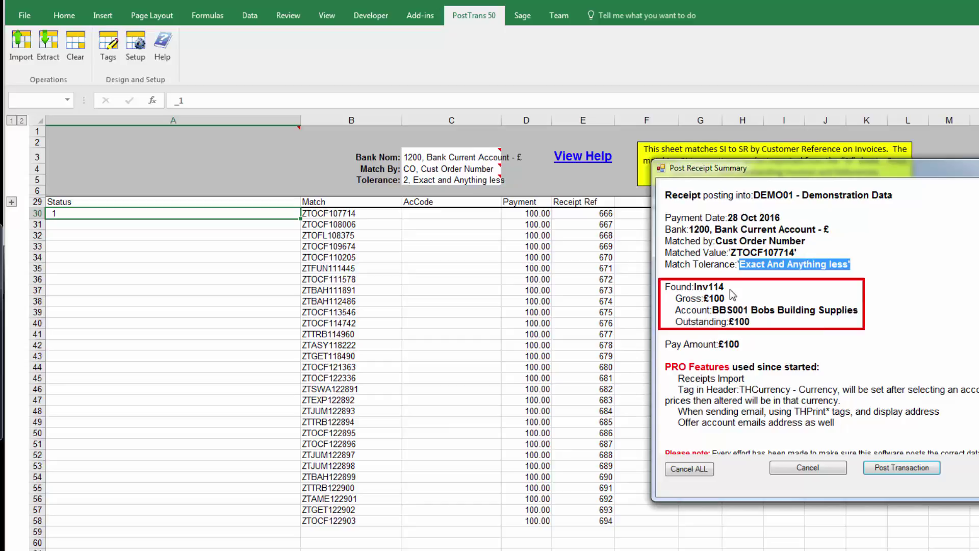
{"action": "left_click_drag", "start_coordinate": [725, 287], "coordinate": [694, 288]}
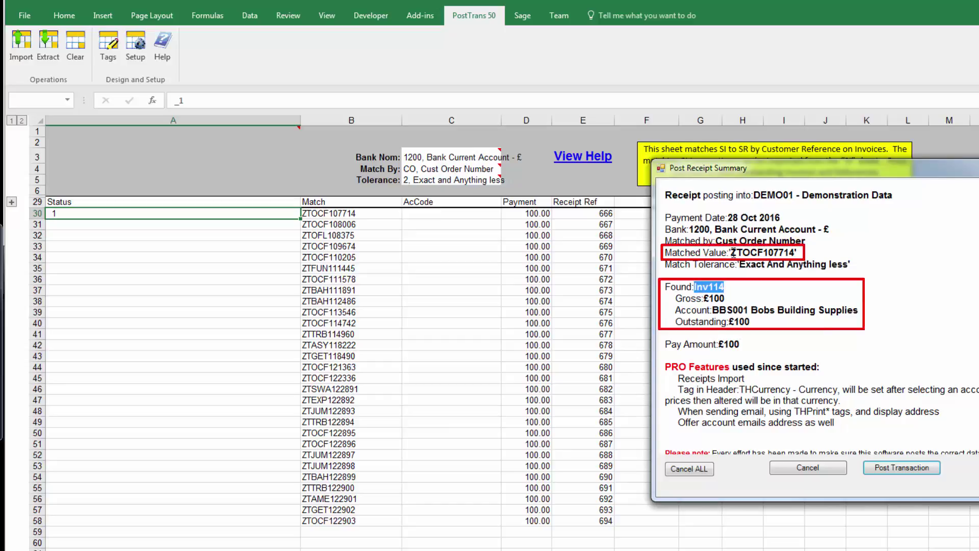
{"action": "left_click_drag", "start_coordinate": [731, 252], "coordinate": [793, 255]}
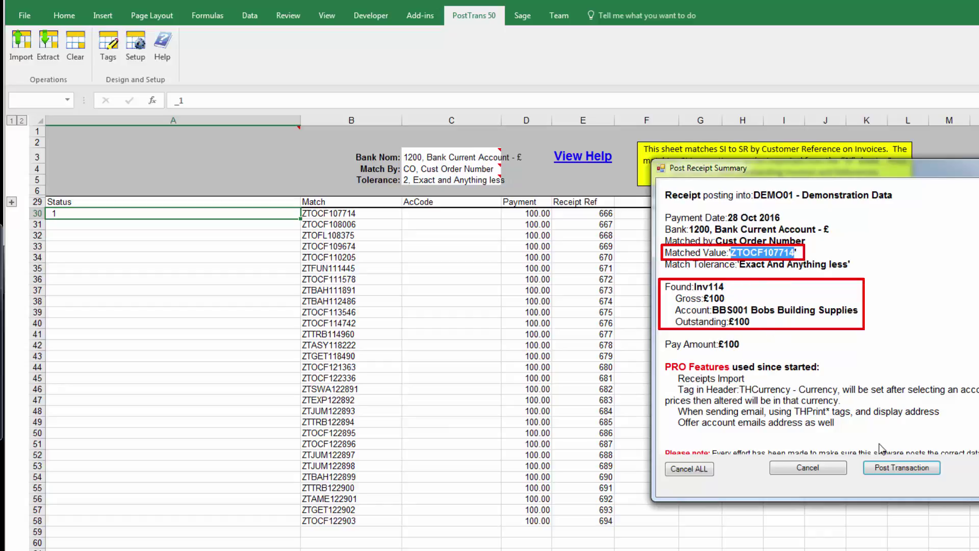
Post the receipts for ZTOCF107714 and ZTOCF108006, and cancel all remaining receipts in this import.
{"action": "left_click", "coordinate": [889, 468]}
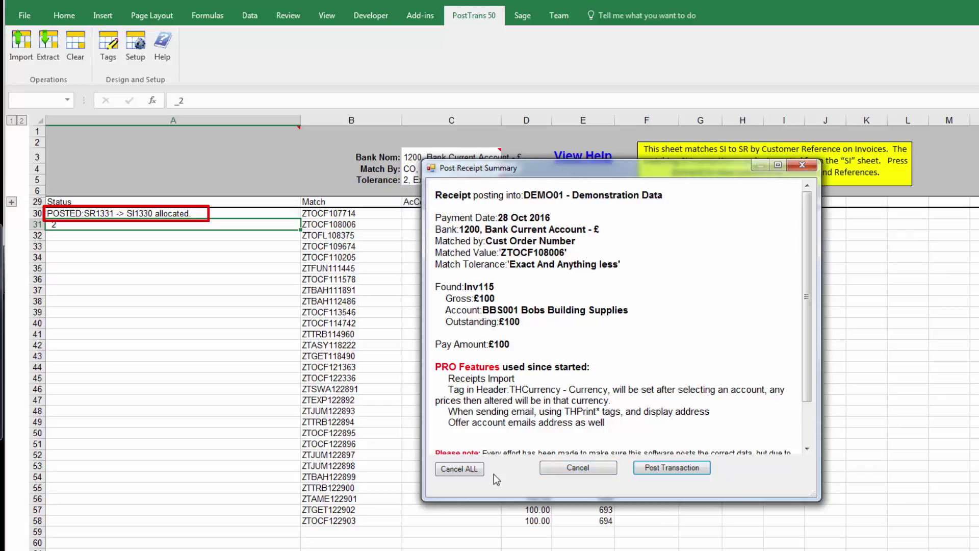
{"action": "left_click", "coordinate": [672, 469]}
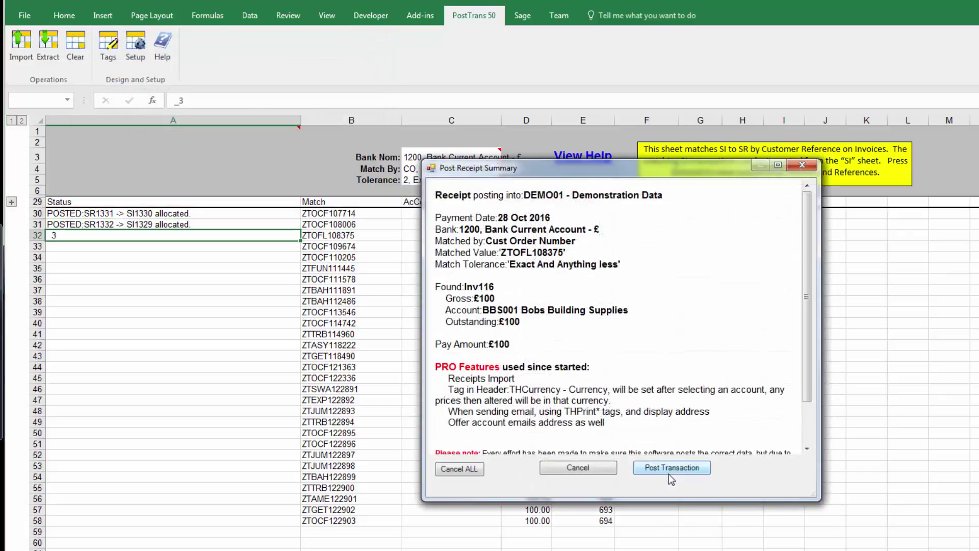
{"action": "left_click", "coordinate": [475, 470]}
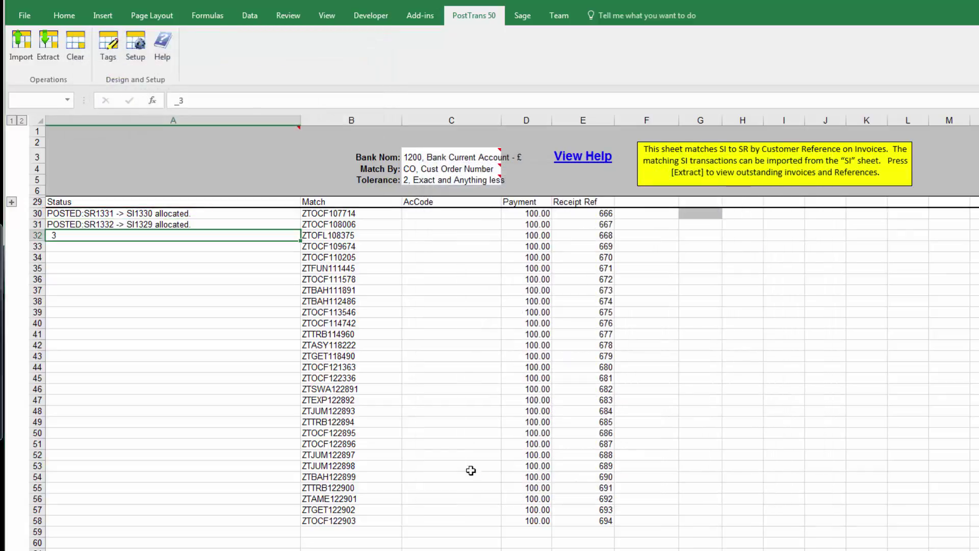
Turn off the summary shown before posting each transaction in the PostTrans system setup.
{"action": "left_click", "coordinate": [136, 51]}
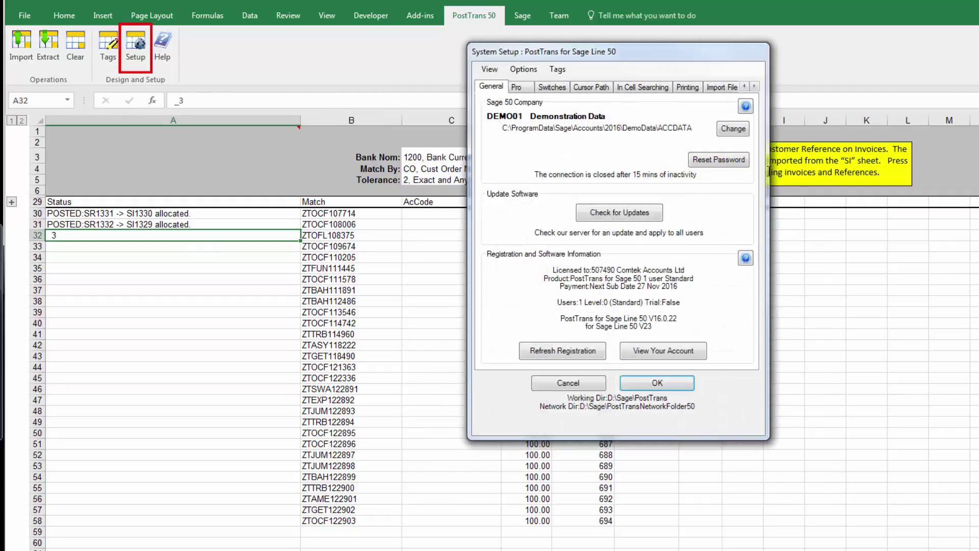
{"action": "left_click", "coordinate": [551, 86]}
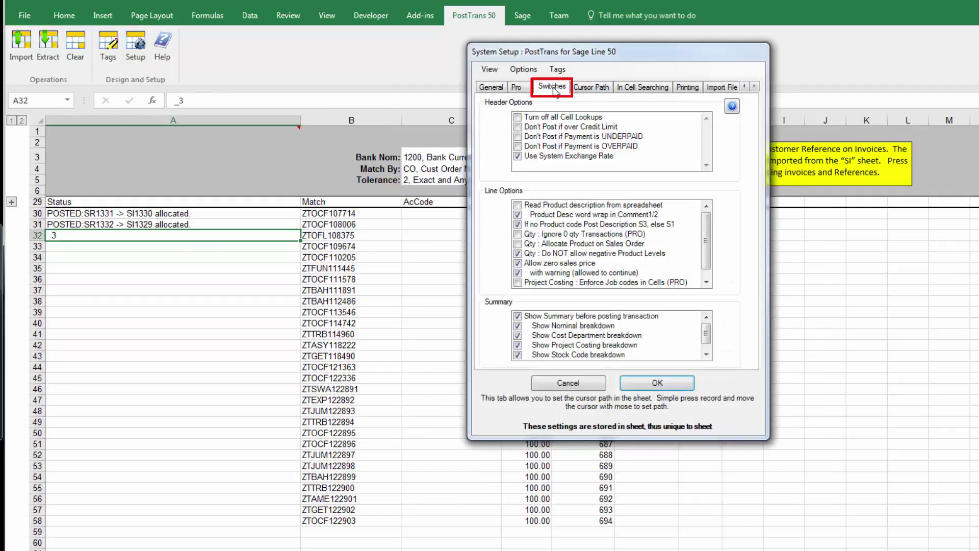
{"action": "left_click", "coordinate": [518, 316]}
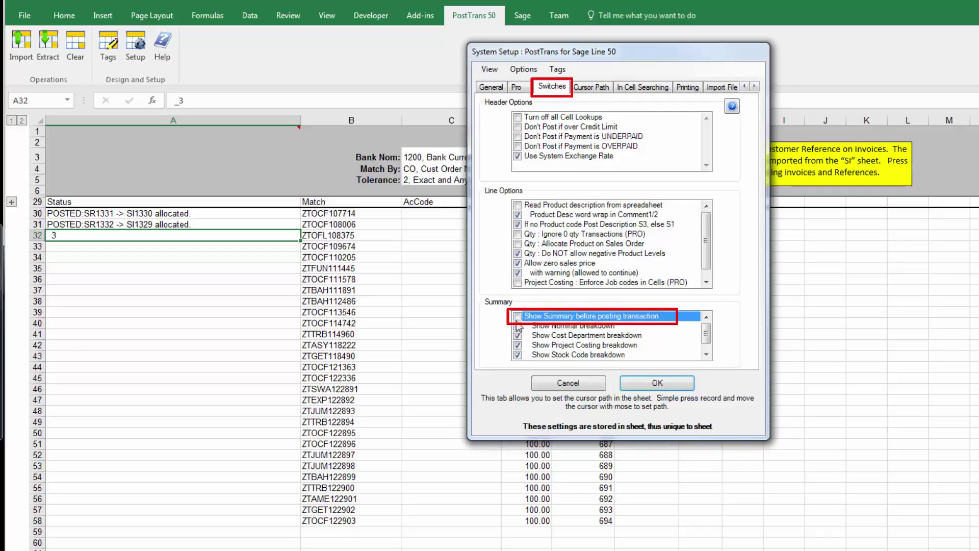
{"action": "left_click", "coordinate": [660, 383]}
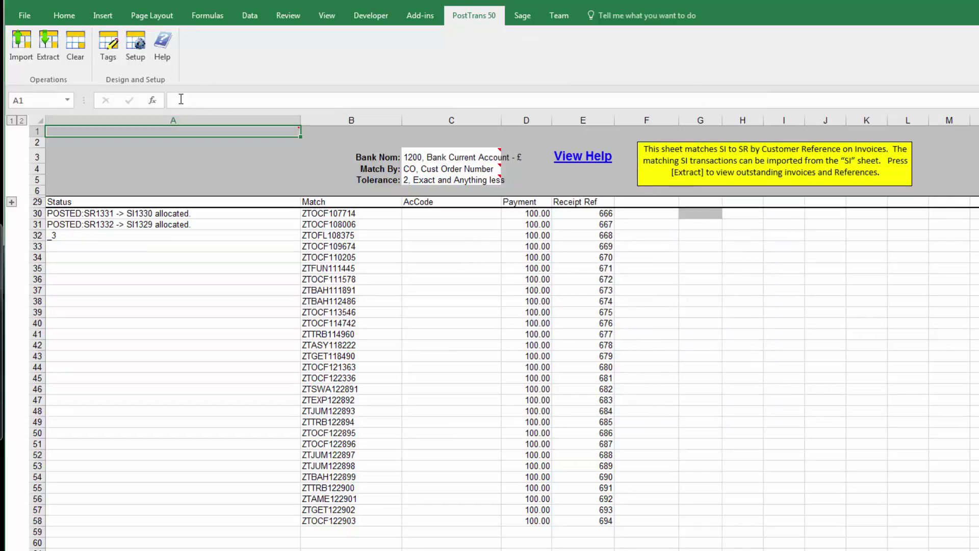
Import the remaining receipts without rereading the debtors list, and dismiss the completion message.
{"action": "left_click", "coordinate": [21, 42]}
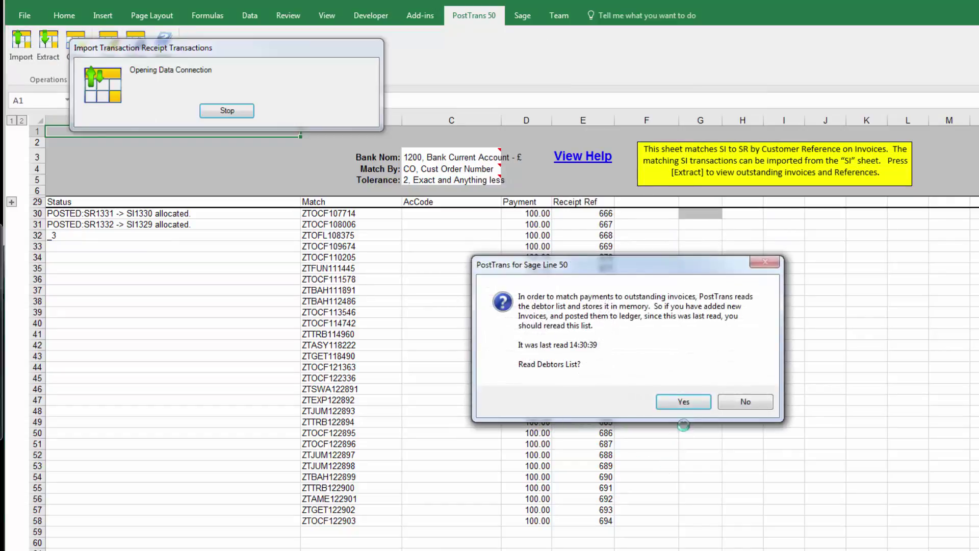
{"action": "left_click", "coordinate": [739, 403]}
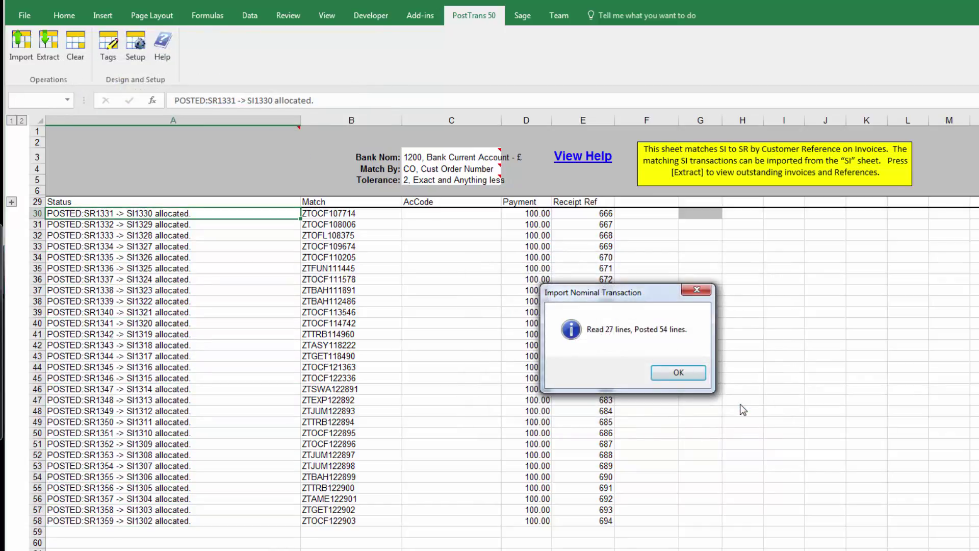
{"action": "left_click", "coordinate": [679, 374]}
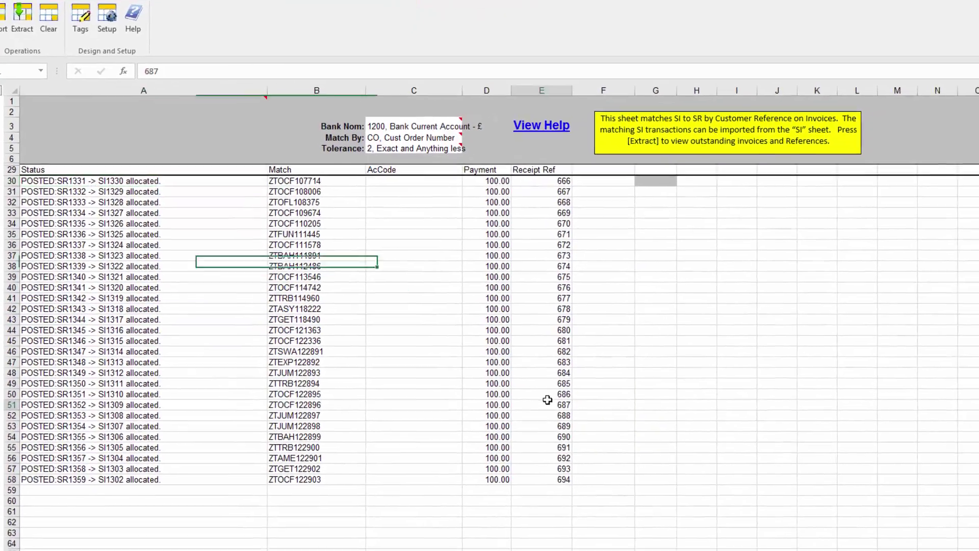
{"action": "left_click", "coordinate": [588, 442]}
Switch to Sage 50 and review the posted sales receipts and their allocations in the Bobs Building Supplies customer activity.
{"action": "key", "text": "alt+Tab"}
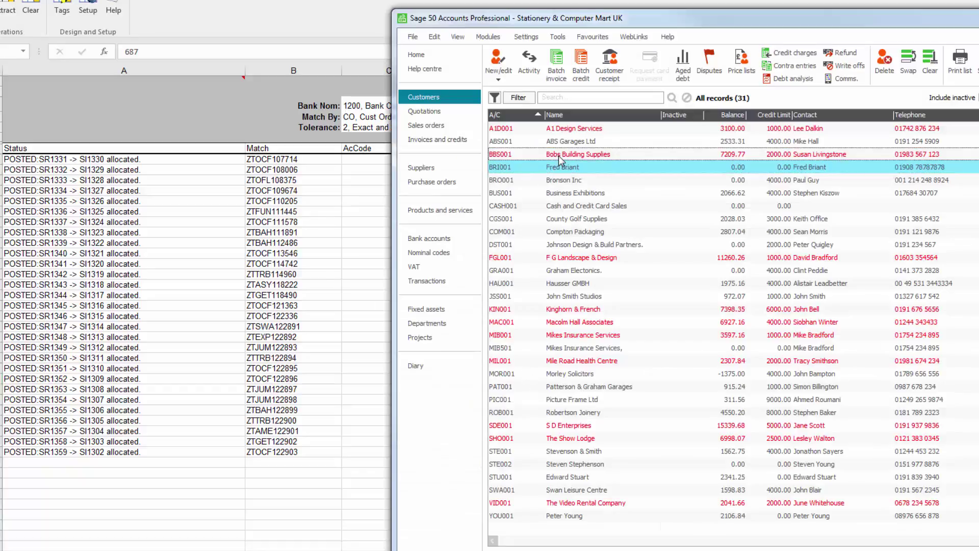
{"action": "double_click", "coordinate": [559, 157]}
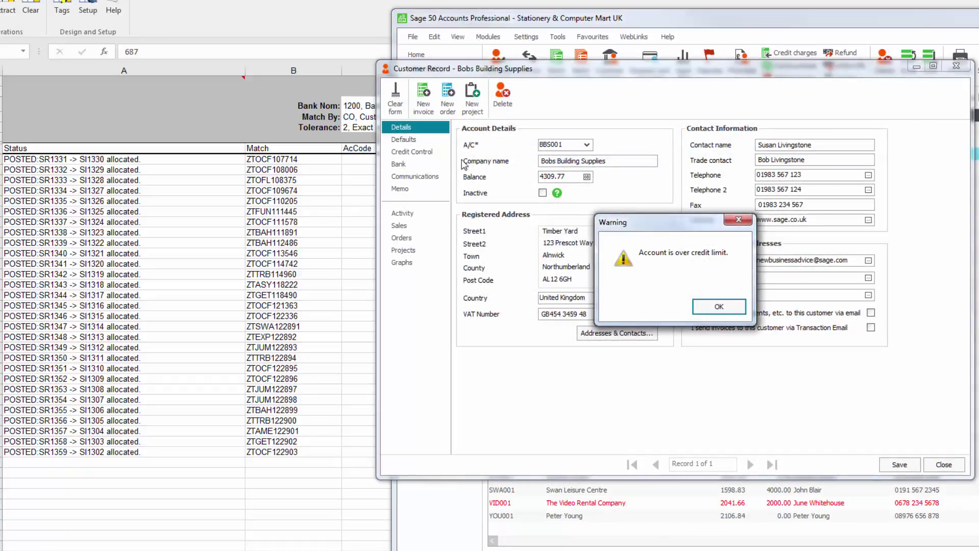
{"action": "left_click", "coordinate": [737, 306]}
{"action": "left_click", "coordinate": [406, 214]}
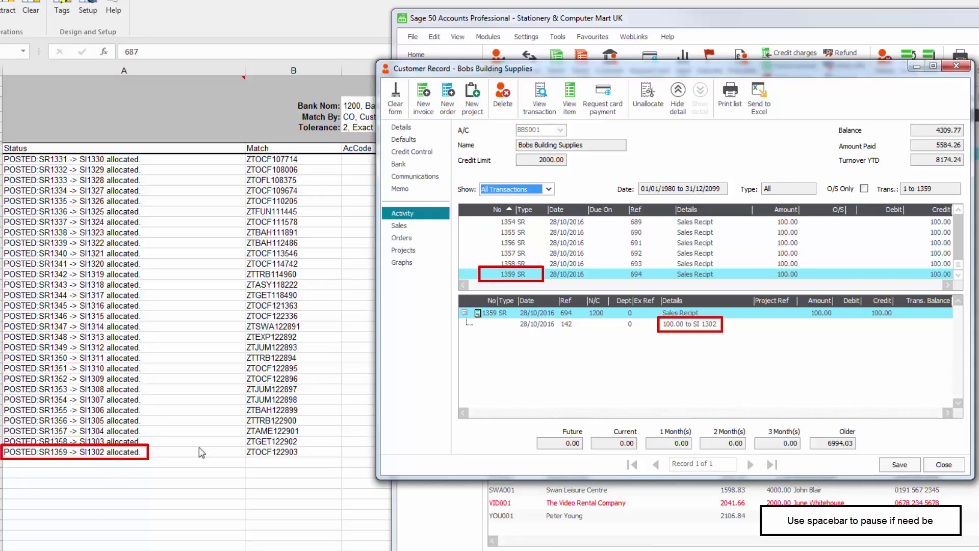
{"action": "left_click", "coordinate": [958, 224]}
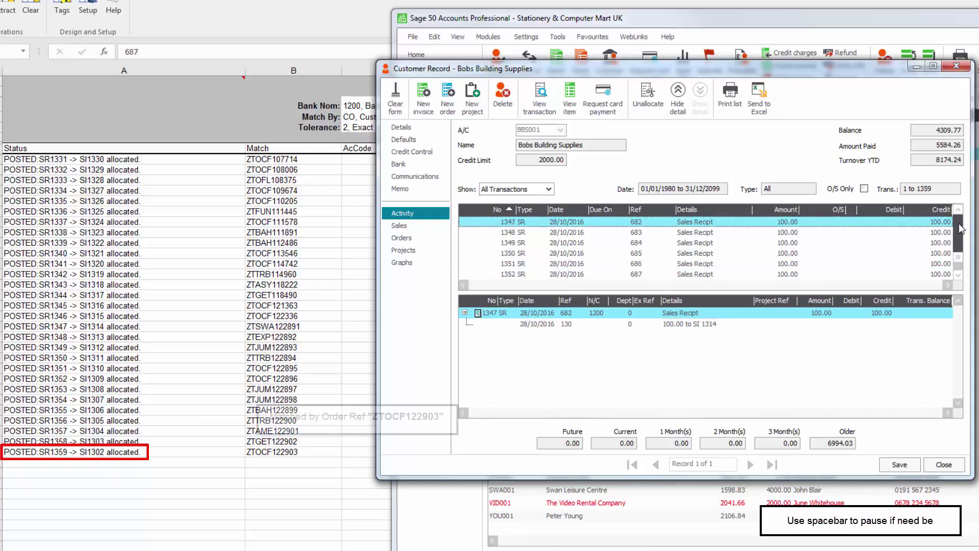
Find sales invoice 1302 in the customer's activity and check the receipt allocated to it.
{"action": "left_click", "coordinate": [958, 228]}
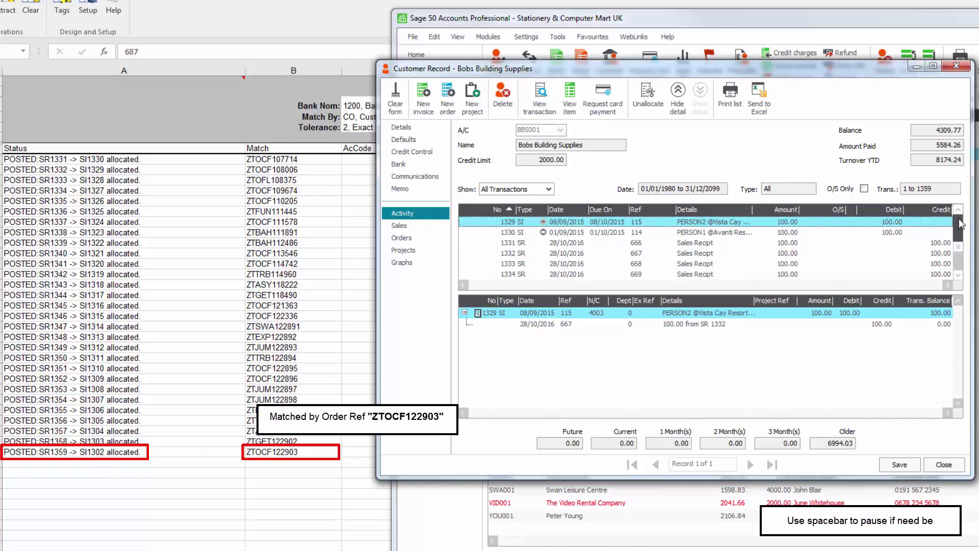
{"action": "left_click", "coordinate": [959, 217]}
{"action": "left_click", "coordinate": [957, 212]}
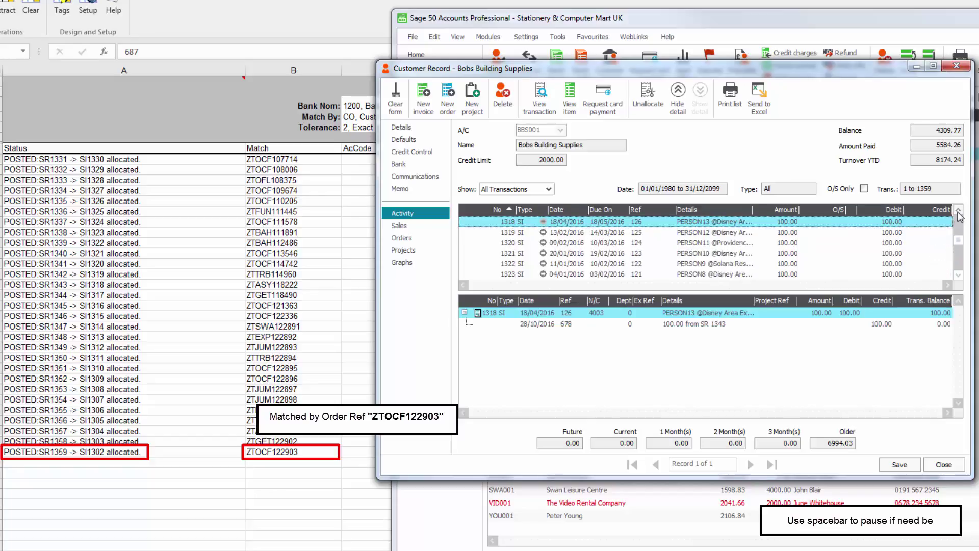
{"action": "left_click", "coordinate": [957, 212]}
{"action": "left_click", "coordinate": [958, 212]}
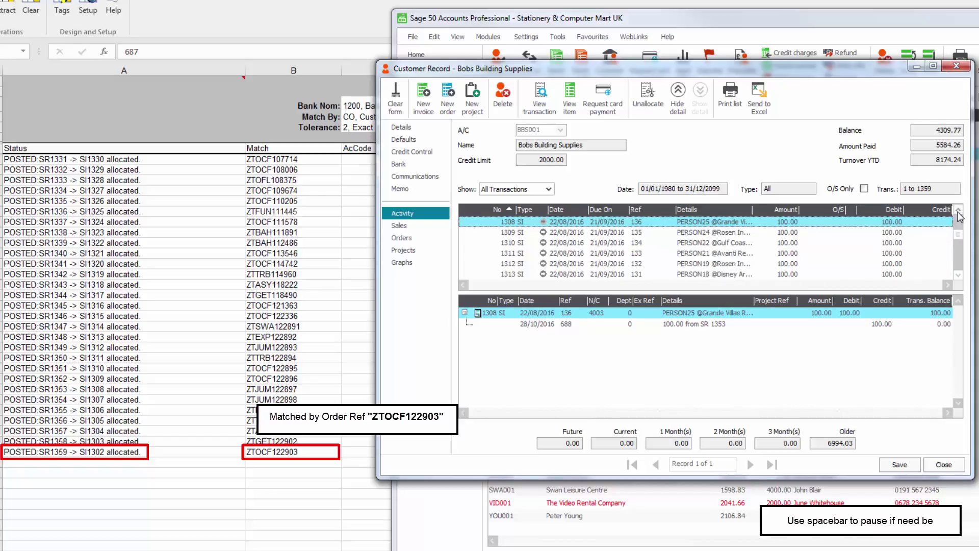
{"action": "left_click", "coordinate": [957, 212]}
{"action": "left_click", "coordinate": [957, 212]}
{"action": "left_click", "coordinate": [958, 212]}
{"action": "left_click", "coordinate": [957, 213]}
{"action": "left_click", "coordinate": [957, 212]}
{"action": "left_click", "coordinate": [957, 213]}
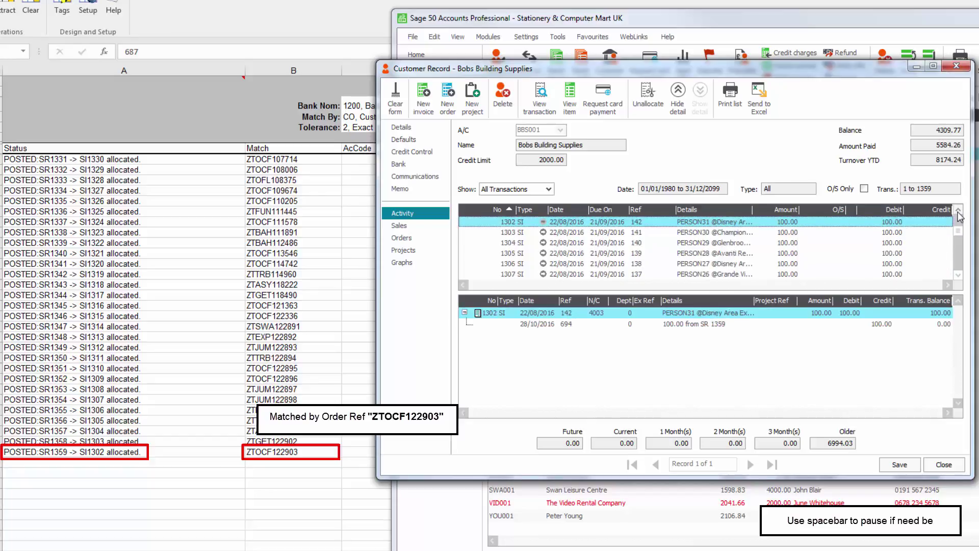
{"action": "left_click", "coordinate": [693, 326]}
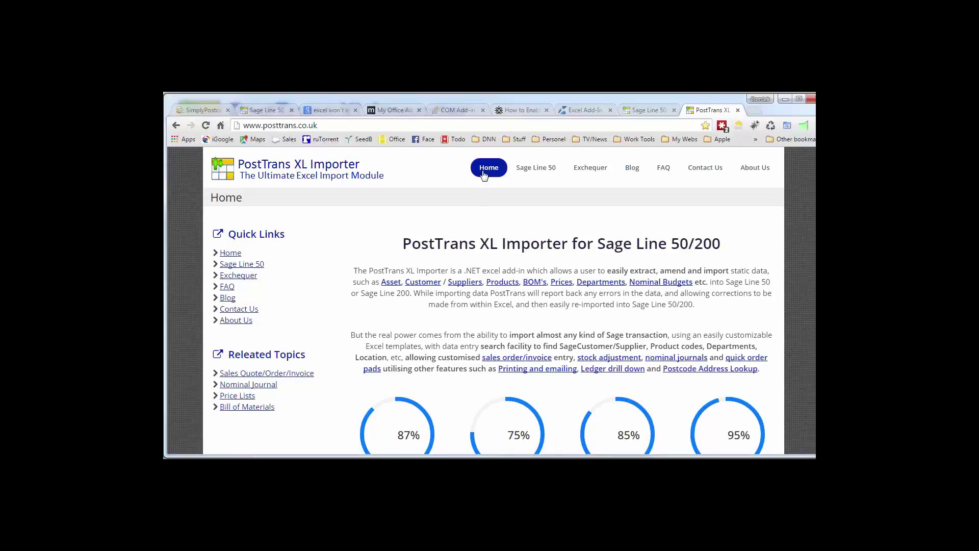
Open the Sage Line 50 Training page on the PostTrans website and read through its template guidance.
{"action": "mouse_move", "coordinate": [525, 172]}
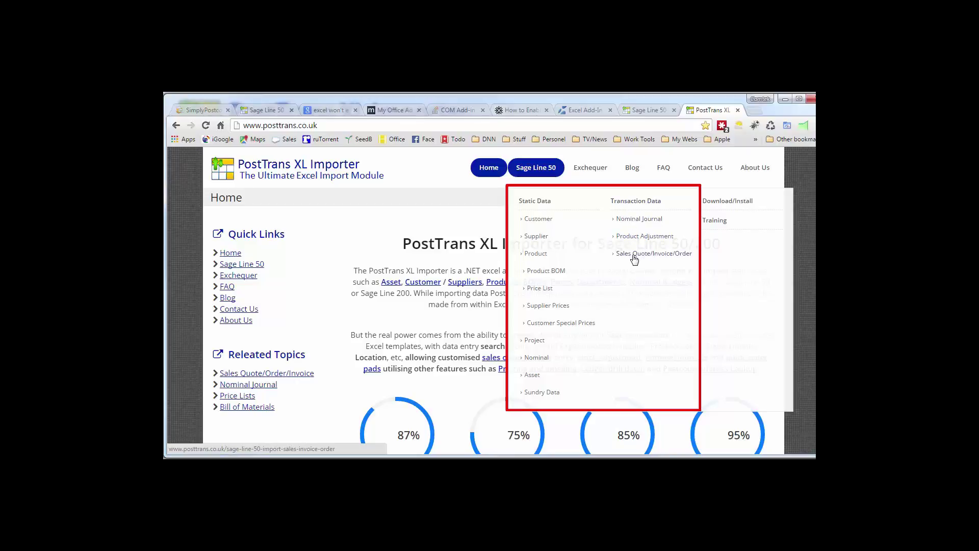
{"action": "left_click", "coordinate": [713, 226]}
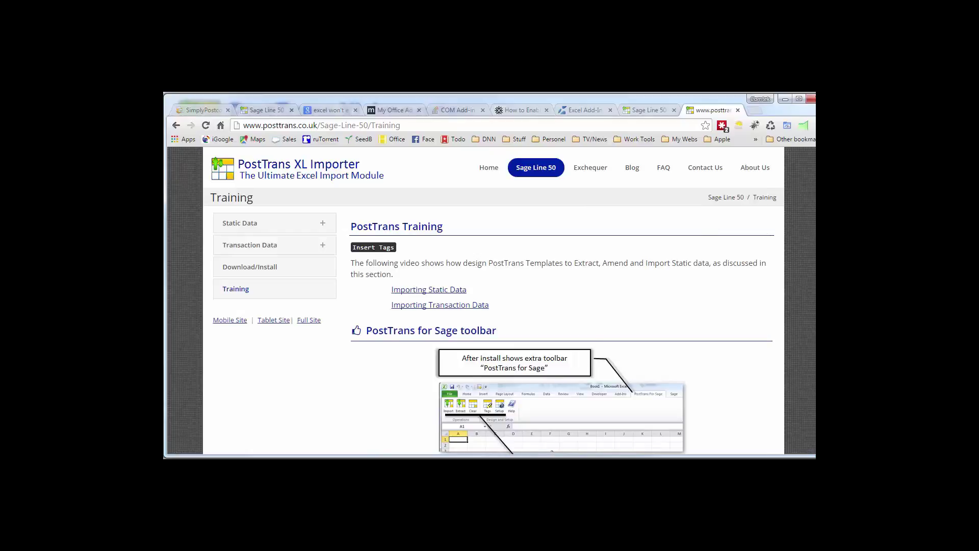
{"action": "scroll", "coordinate": [493, 320], "scroll_direction": "down", "scroll_amount": 15}
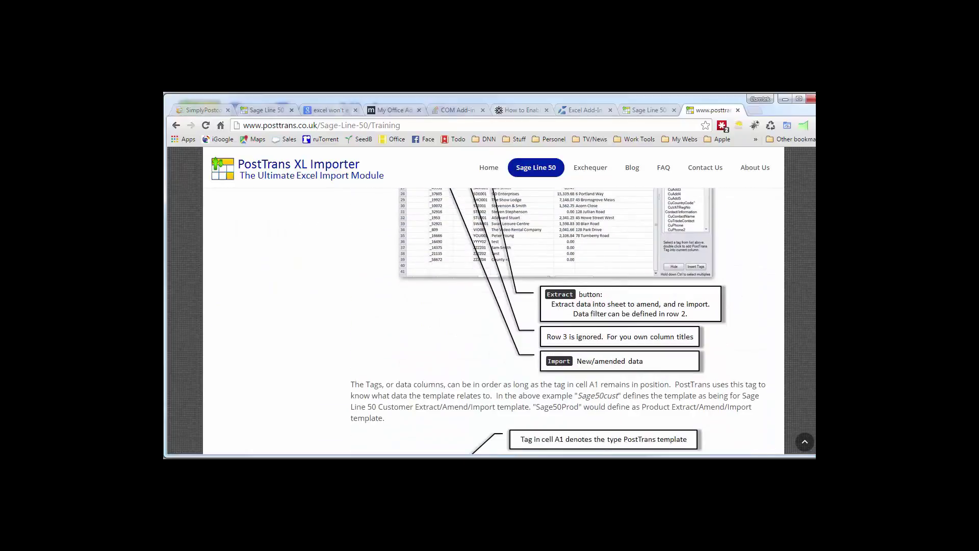
{"action": "scroll", "coordinate": [494, 321], "scroll_direction": "down", "scroll_amount": 2}
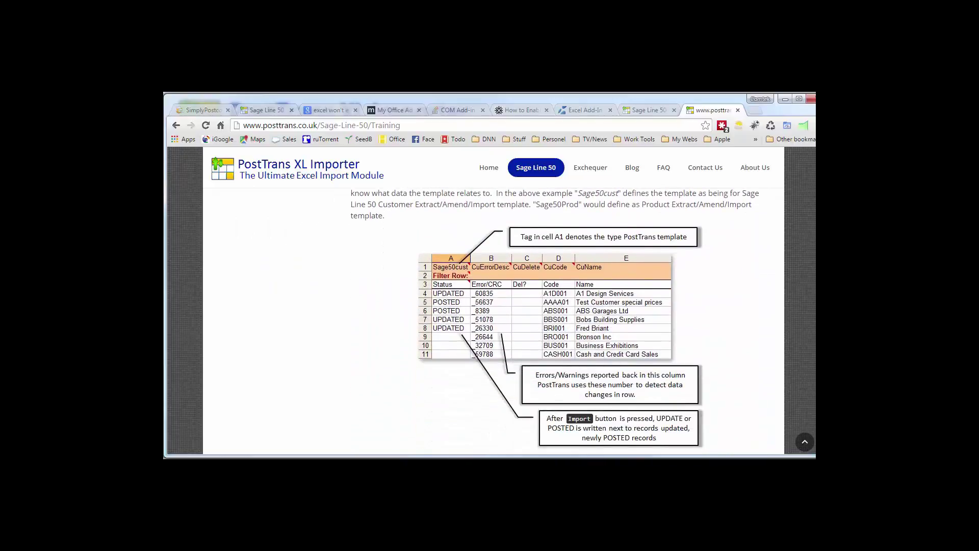
Open the PostTrans blog and browse its articles on Sage Line 50 features.
{"action": "left_click", "coordinate": [632, 168]}
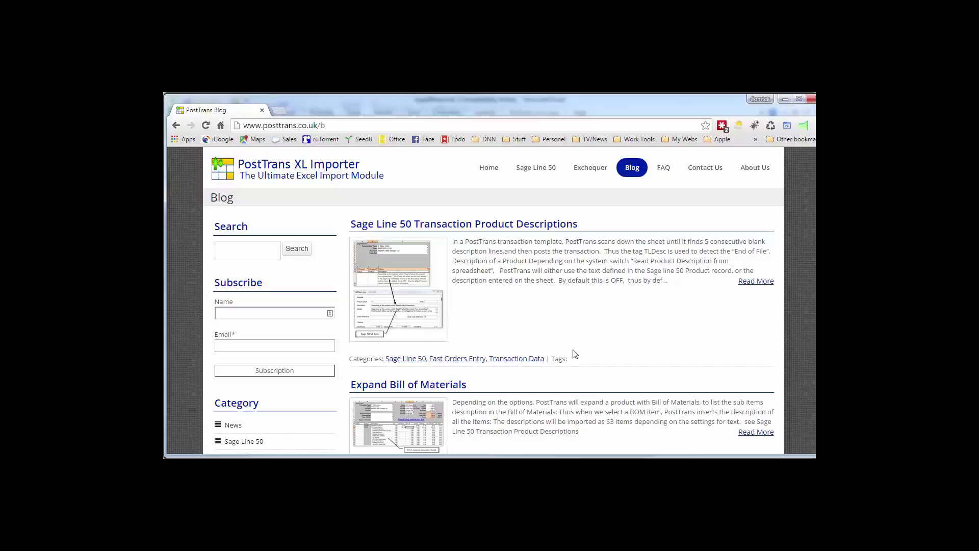
{"action": "scroll", "coordinate": [434, 306], "scroll_direction": "down", "scroll_amount": 2}
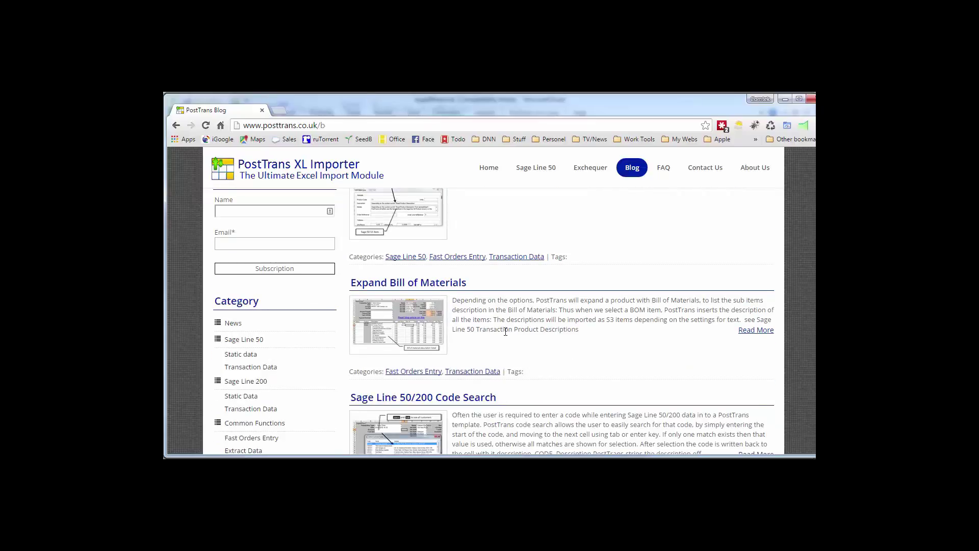
{"action": "scroll", "coordinate": [546, 341], "scroll_direction": "down", "scroll_amount": 3}
{"action": "scroll", "coordinate": [559, 352], "scroll_direction": "down", "scroll_amount": 8}
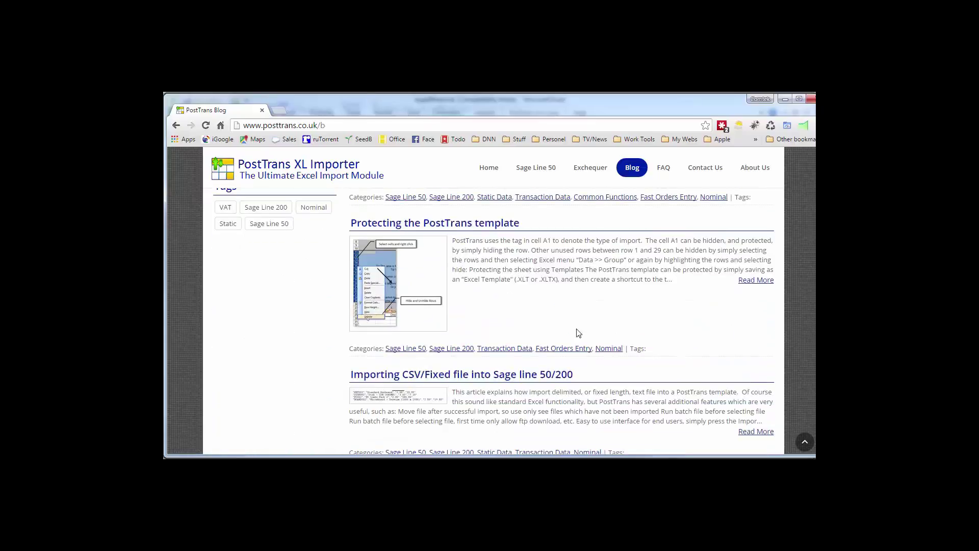
{"action": "scroll", "coordinate": [694, 345], "scroll_direction": "down", "scroll_amount": 5}
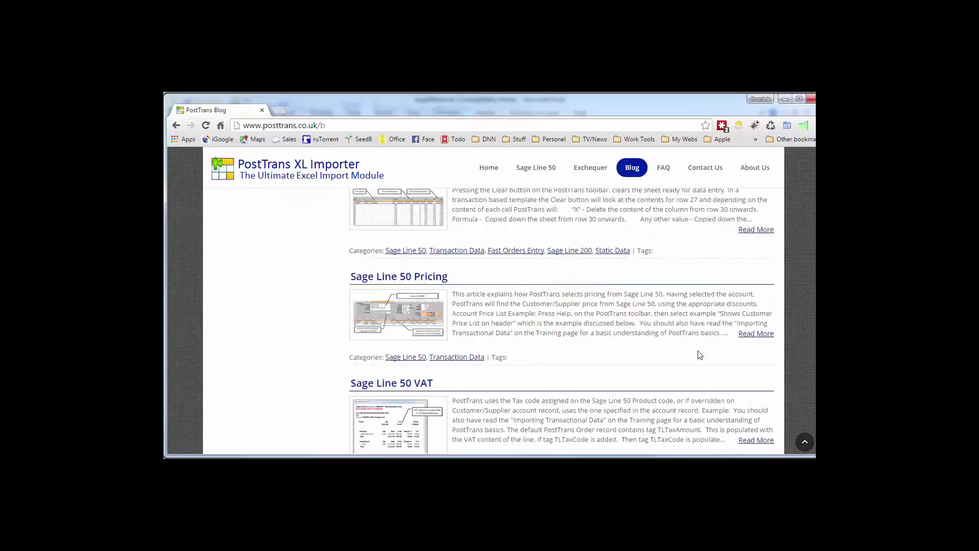
{"action": "scroll", "coordinate": [683, 360], "scroll_direction": "down", "scroll_amount": 1}
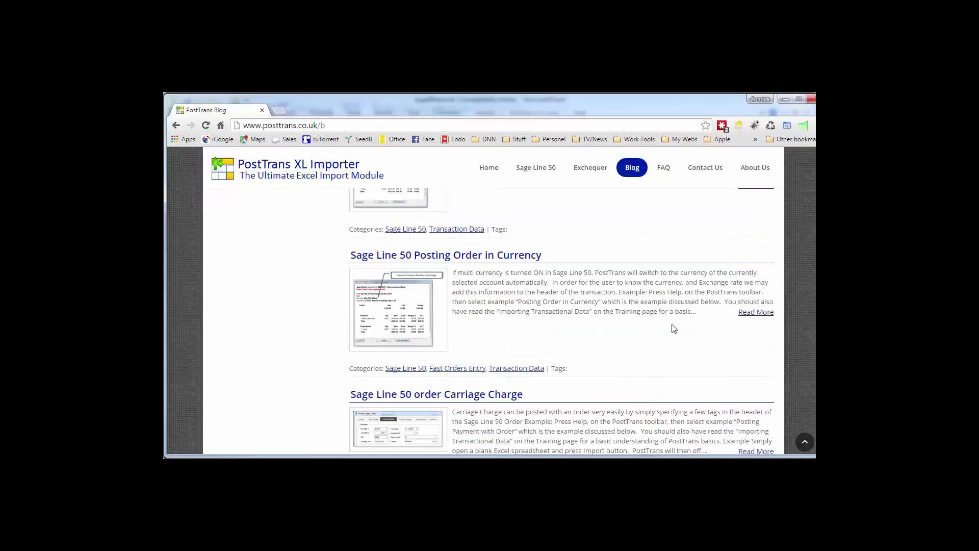
{"action": "scroll", "coordinate": [674, 329], "scroll_direction": "up", "scroll_amount": 15}
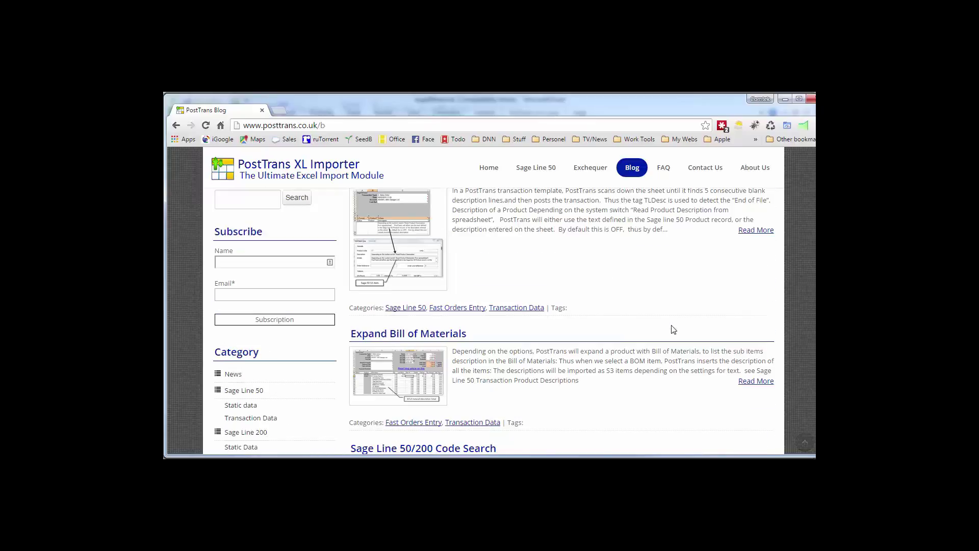
Switch to Excel and view the descriptions of the TLProduct and TLDesc line tags.
{"action": "key", "text": "alt+Tab"}
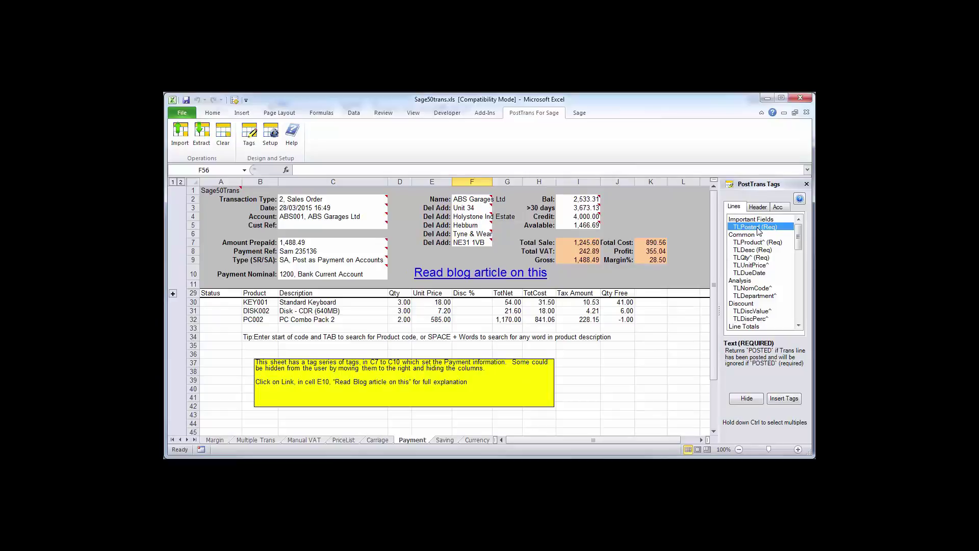
{"action": "left_click", "coordinate": [754, 243]}
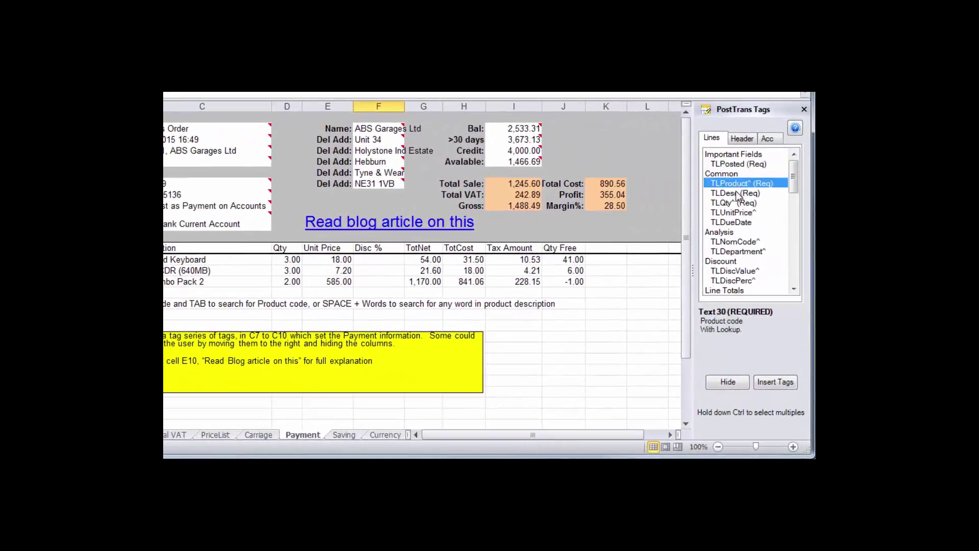
{"action": "left_click", "coordinate": [736, 192]}
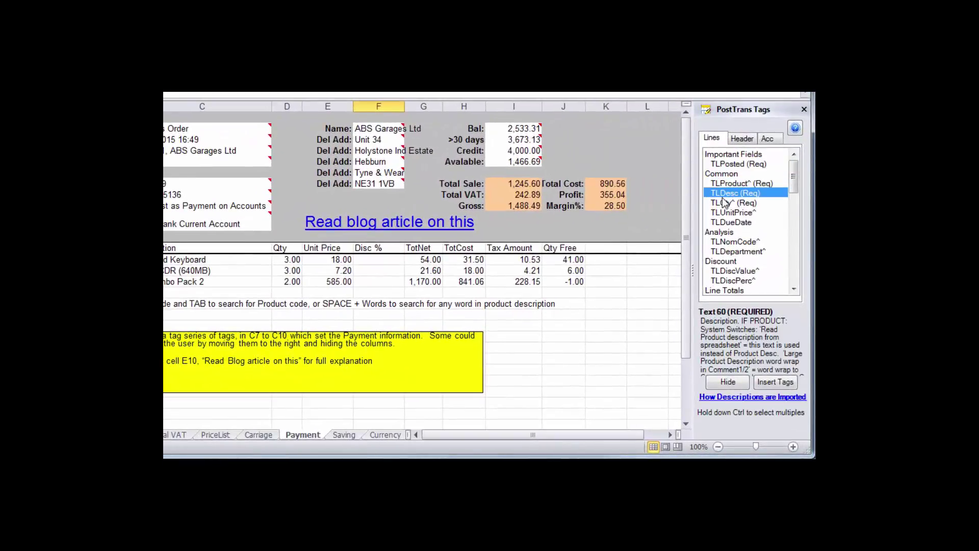
Open the linked article on how descriptions are imported and read through its switches and word-wrap instructions.
{"action": "left_click", "coordinate": [743, 399]}
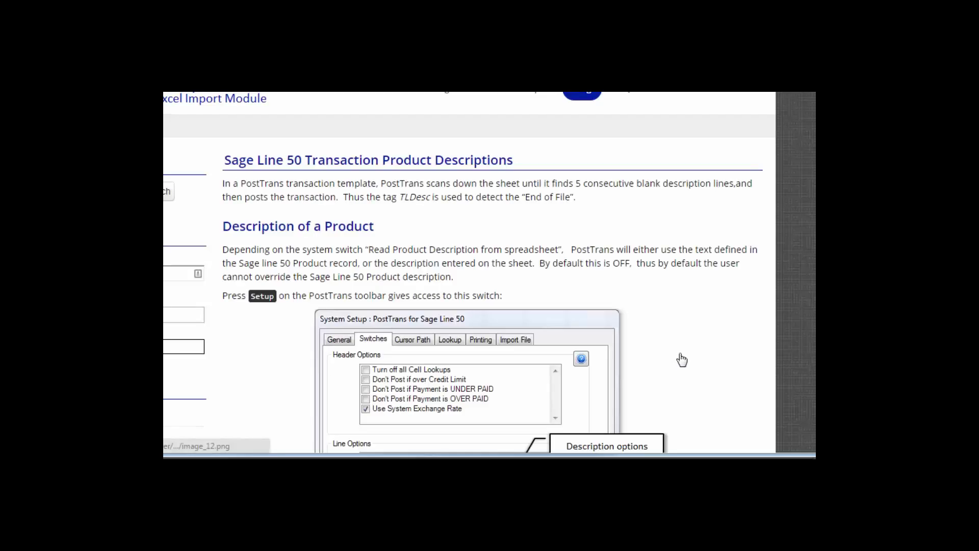
{"action": "scroll", "coordinate": [681, 359], "scroll_direction": "down", "scroll_amount": 12}
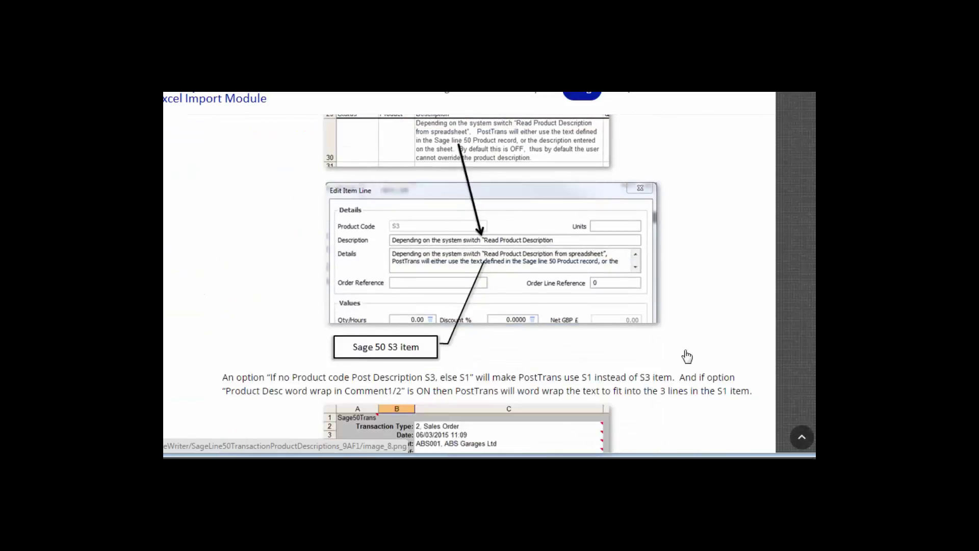
{"action": "scroll", "coordinate": [686, 356], "scroll_direction": "down", "scroll_amount": 10}
{"action": "scroll", "coordinate": [687, 356], "scroll_direction": "down", "scroll_amount": 6}
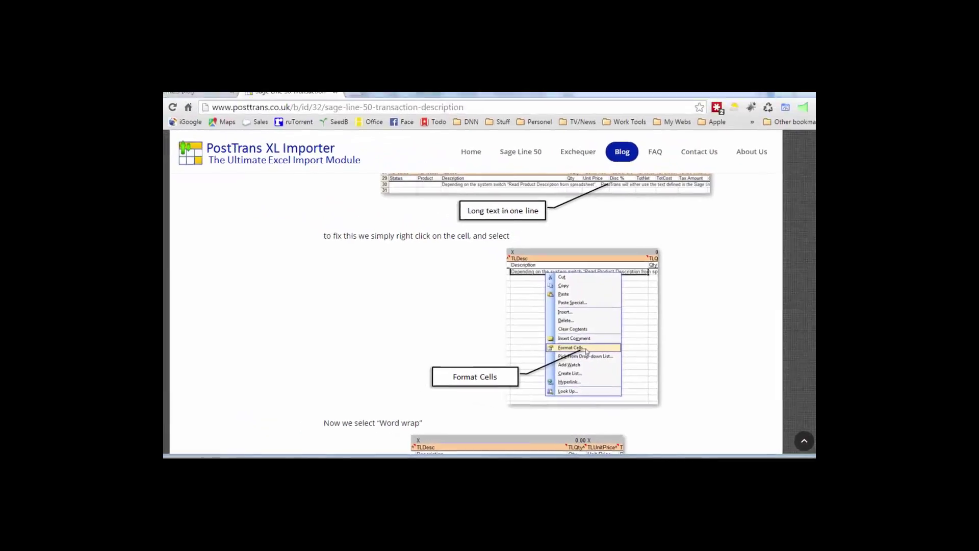
Return to Excel, review the PostTrans help topics, highlight Training on Transactional templates, and close the help without opening a topic.
{"action": "key", "text": "alt+Tab"}
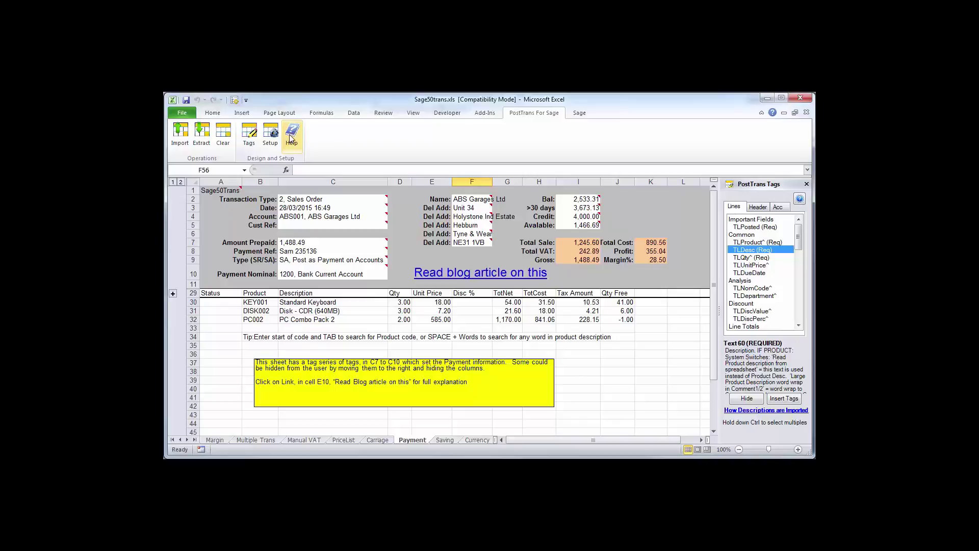
{"action": "left_click", "coordinate": [290, 138]}
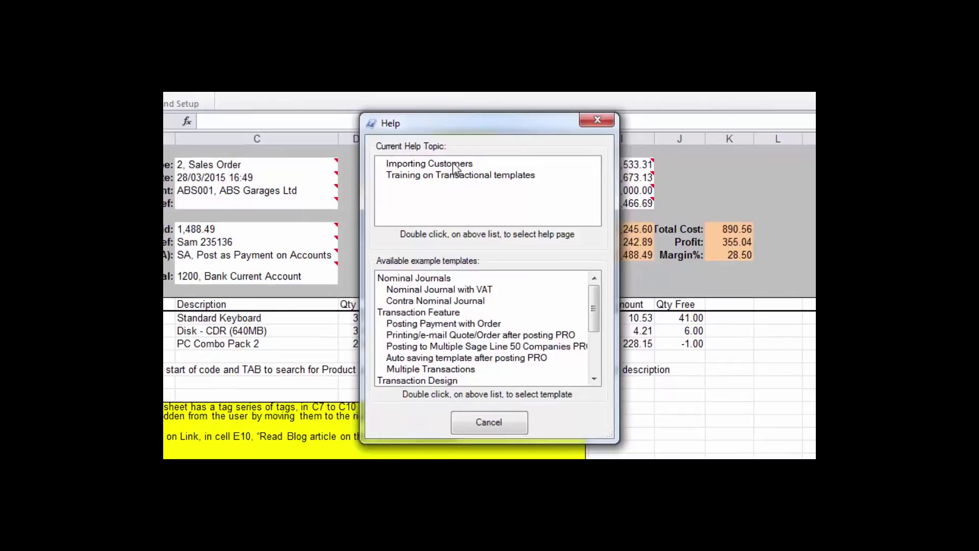
{"action": "left_click", "coordinate": [451, 178]}
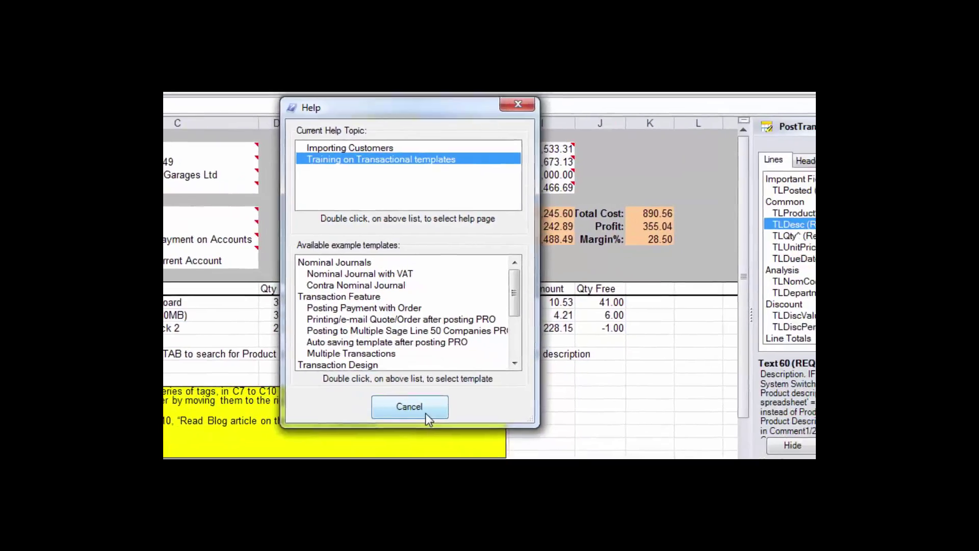
{"action": "left_click", "coordinate": [498, 430]}
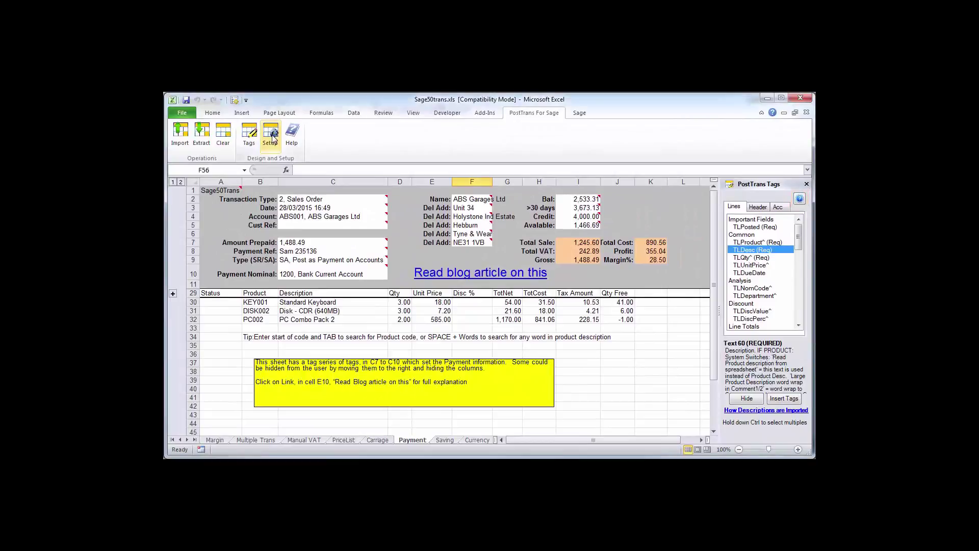
Open the help article for the Cursor Path settings from the PostTrans system setup, cancel the setup, and read the article.
{"action": "left_click", "coordinate": [272, 136]}
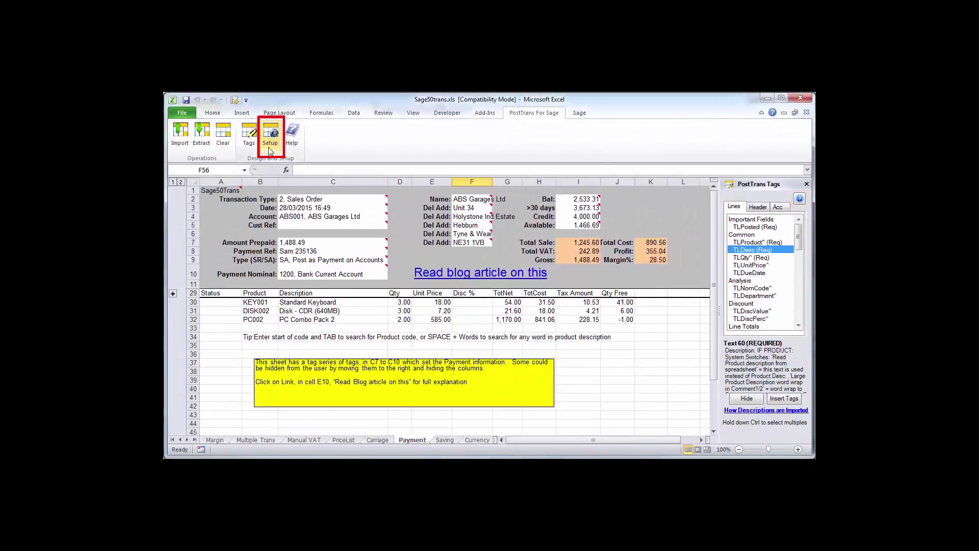
{"action": "left_click_drag", "start_coordinate": [534, 65], "coordinate": [526, 137]}
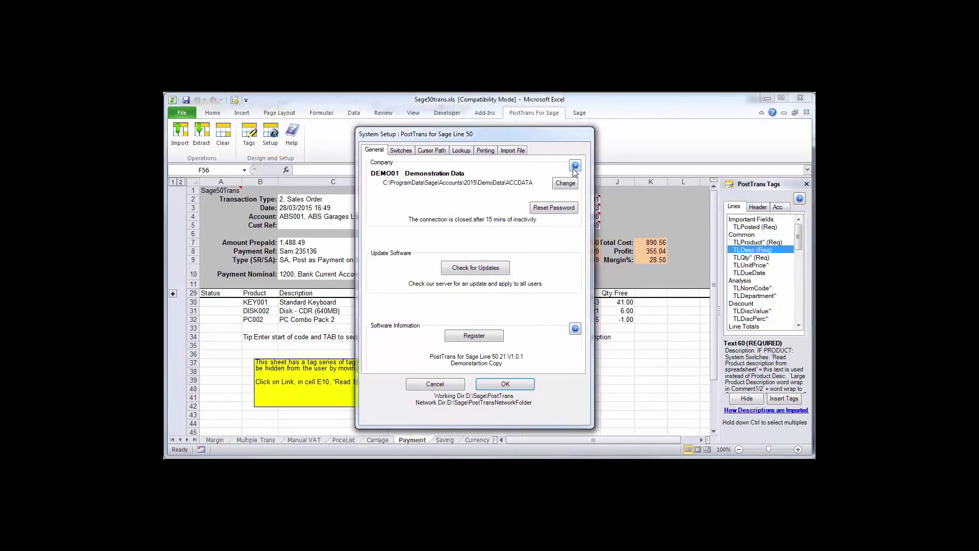
{"action": "left_click", "coordinate": [433, 151]}
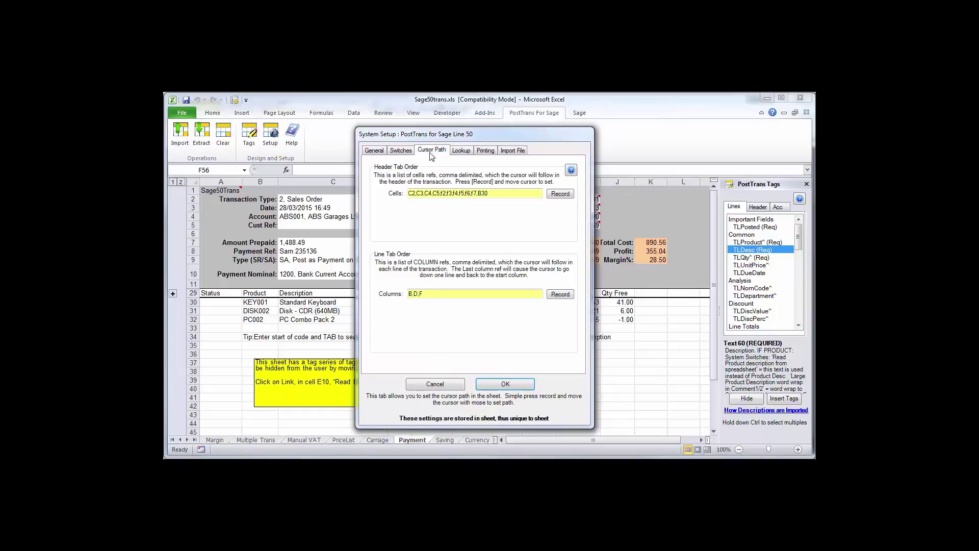
{"action": "left_click", "coordinate": [571, 172]}
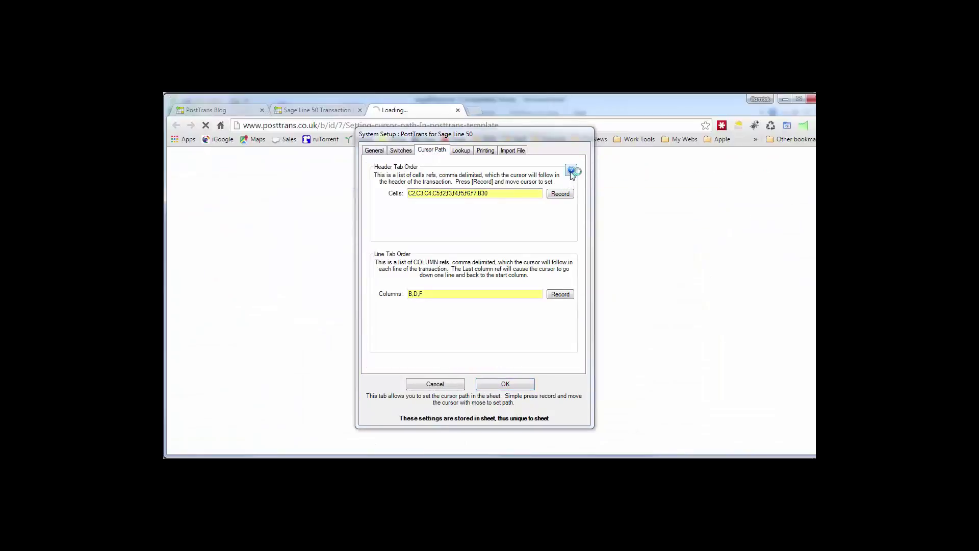
{"action": "left_click", "coordinate": [434, 383]}
{"action": "scroll", "coordinate": [602, 363], "scroll_direction": "down", "scroll_amount": 3}
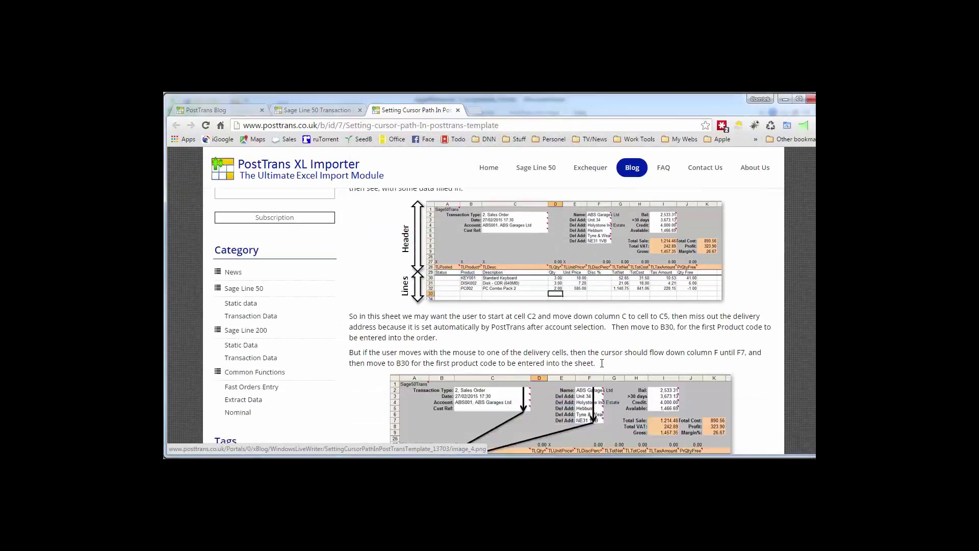
{"action": "scroll", "coordinate": [602, 363], "scroll_direction": "down", "scroll_amount": 5}
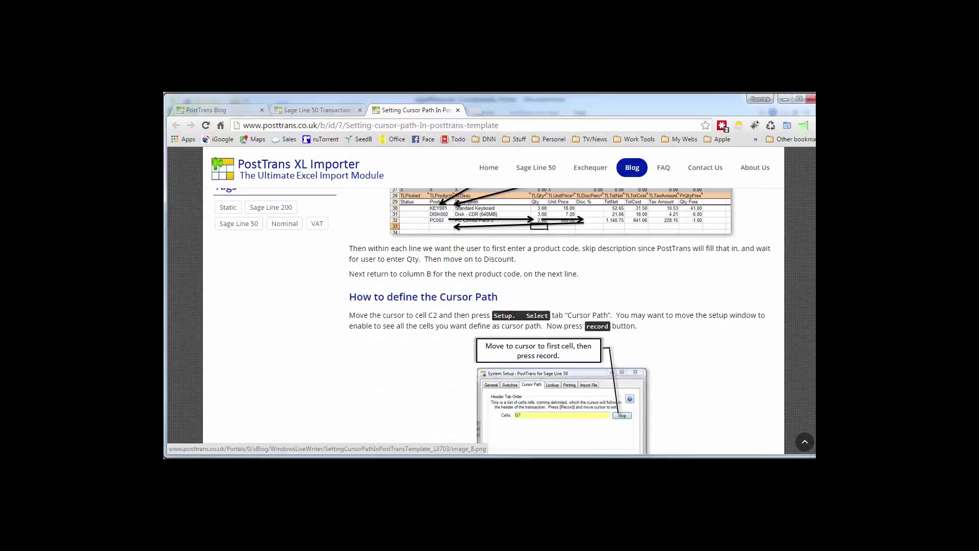
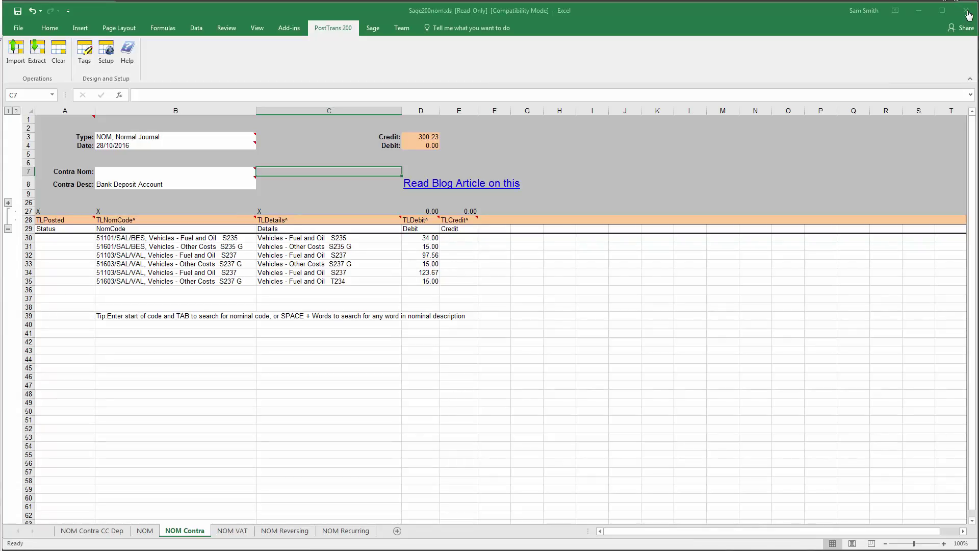
Close Sage200nom.xls without saving its changes and select cell N16 in the blank workbook.
{"action": "left_click", "coordinate": [966, 11]}
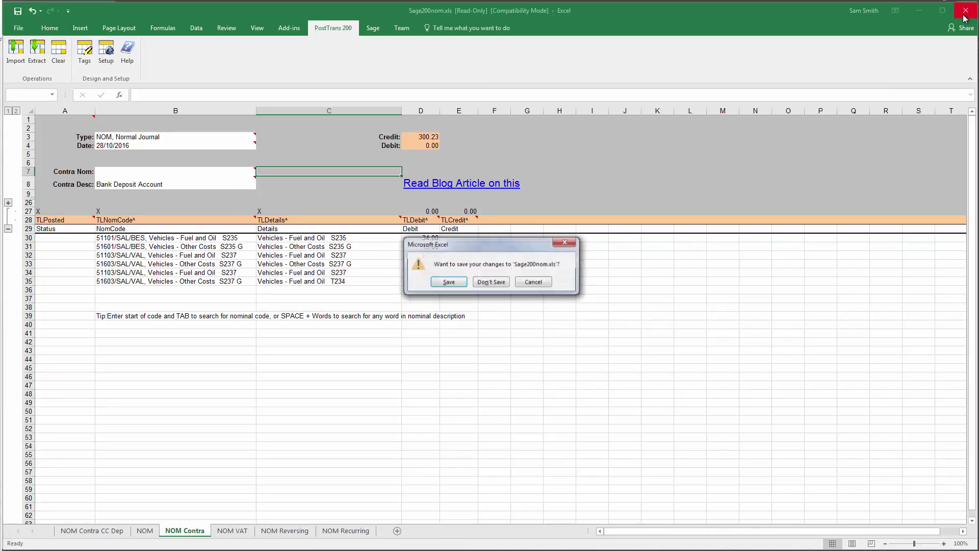
{"action": "left_click", "coordinate": [491, 282]}
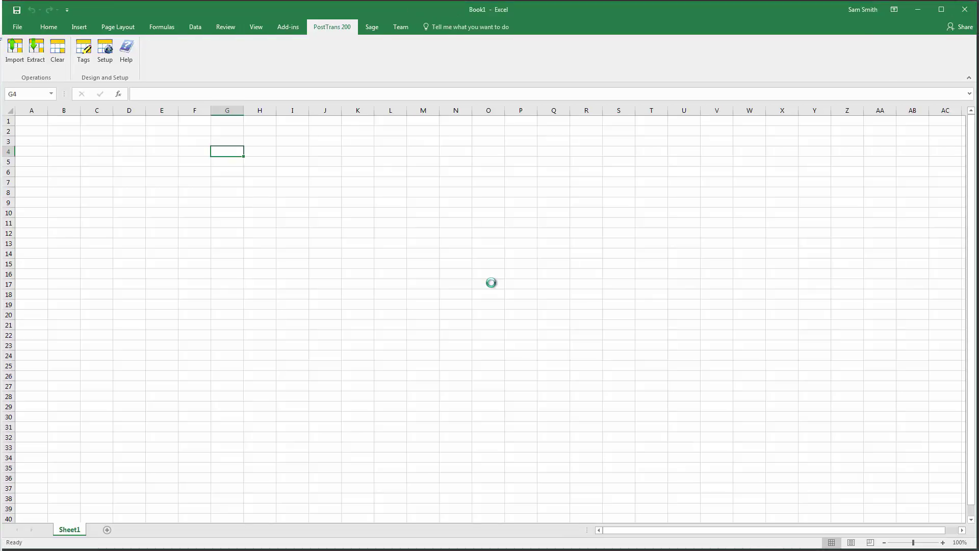
{"action": "left_click", "coordinate": [442, 270]}
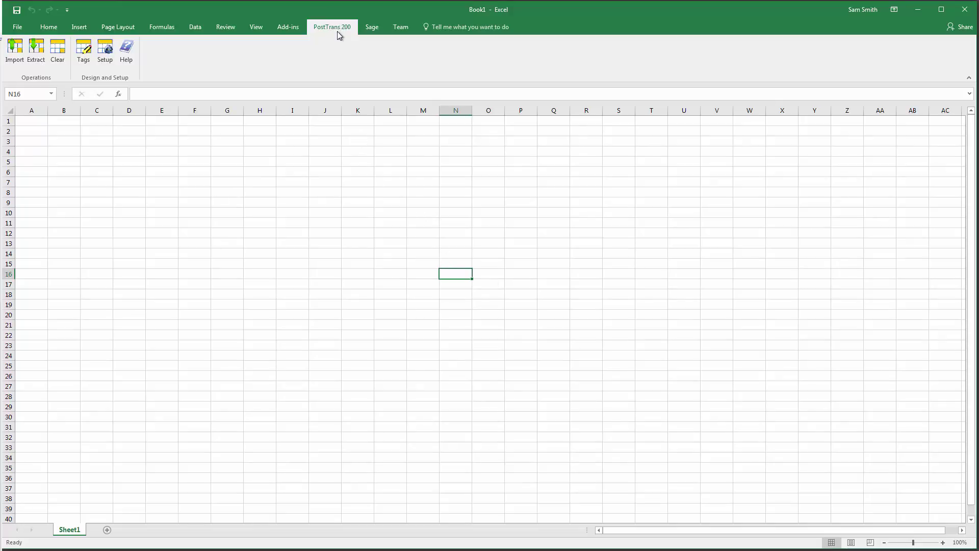
Search the PostTrans help templates for "nom", open the Nominal Journal - Contra example, and maximize its workbook window.
{"action": "left_click", "coordinate": [126, 51]}
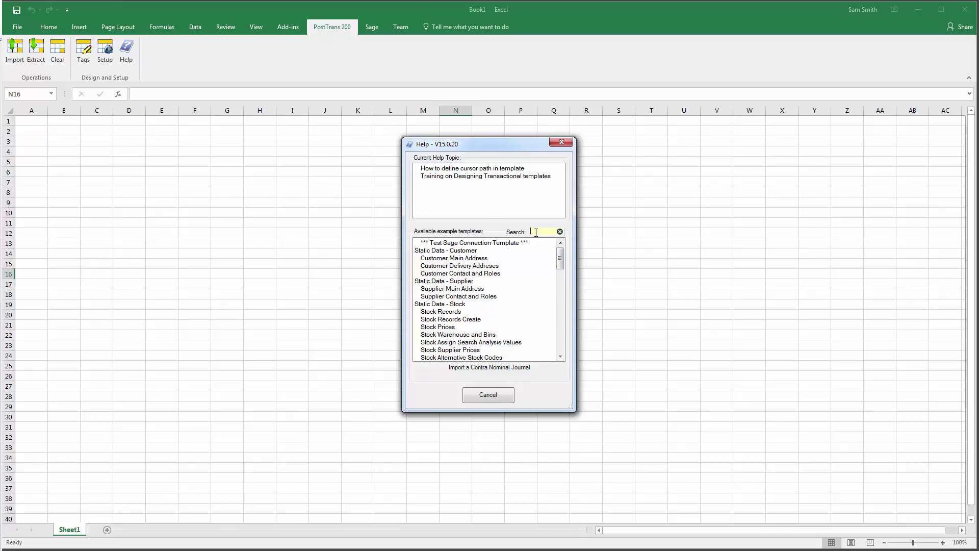
{"action": "type", "text": "nom"}
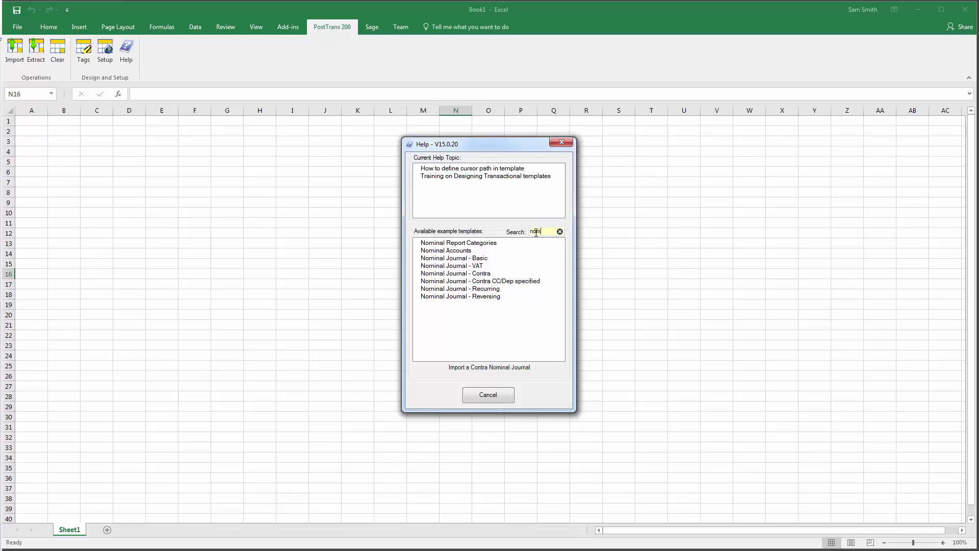
{"action": "left_click", "coordinate": [484, 276]}
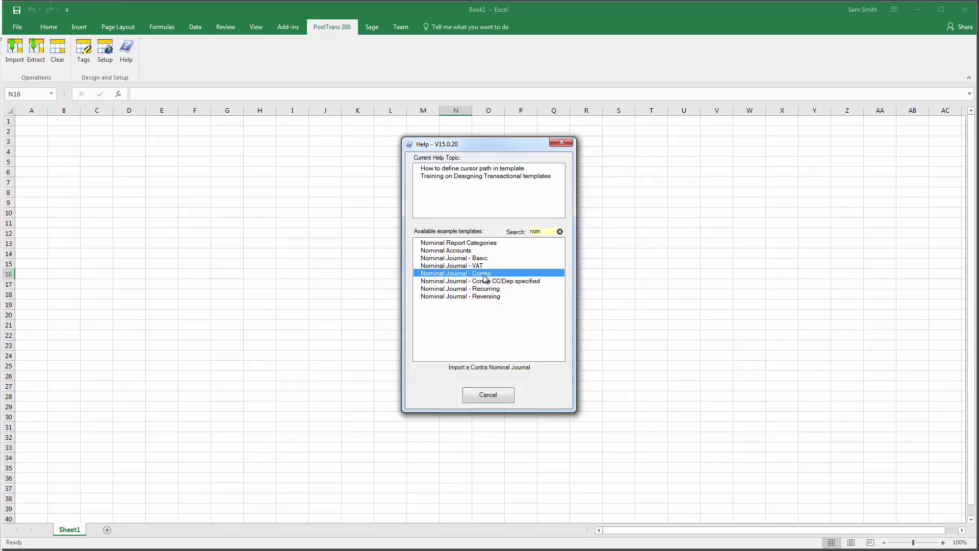
{"action": "double_click", "coordinate": [483, 275]}
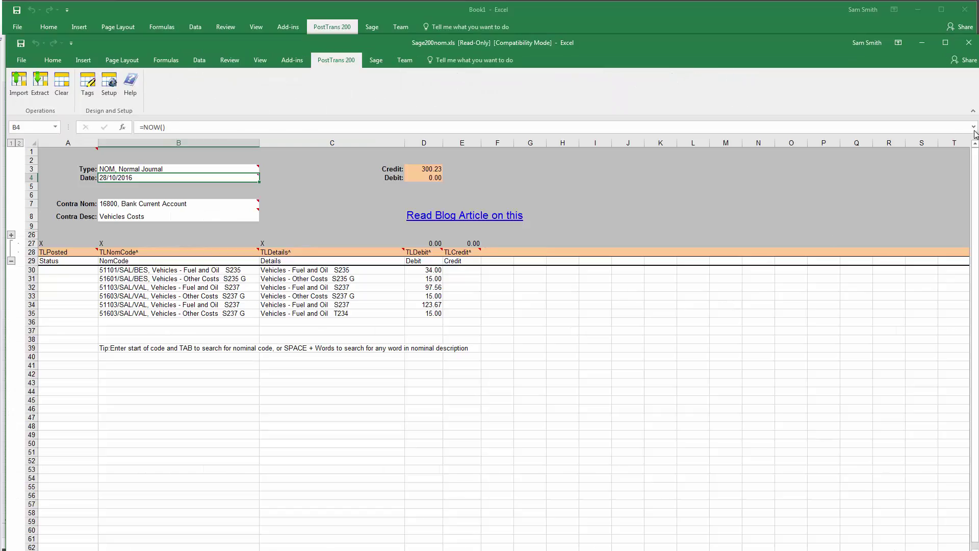
{"action": "double_click", "coordinate": [825, 43]}
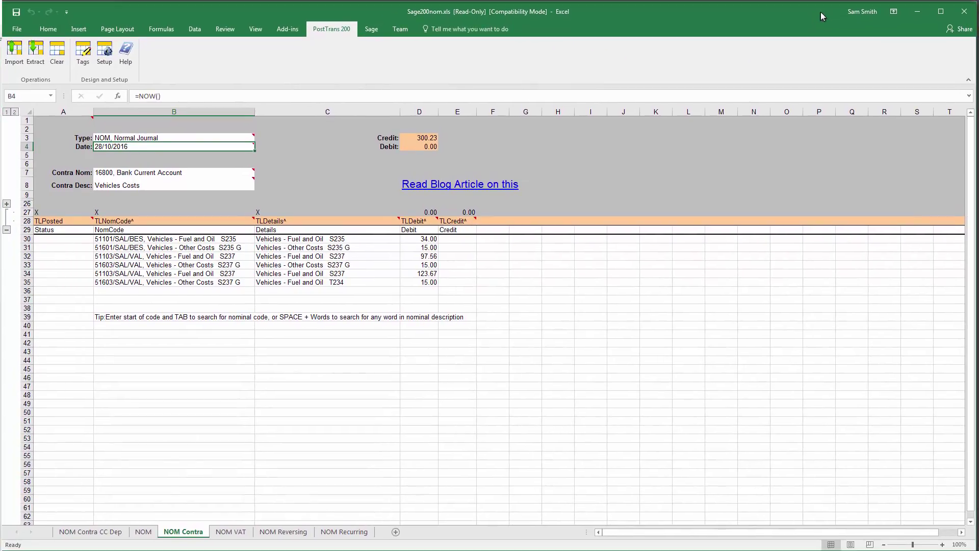
{"action": "left_click_drag", "start_coordinate": [820, 11], "coordinate": [822, 10]}
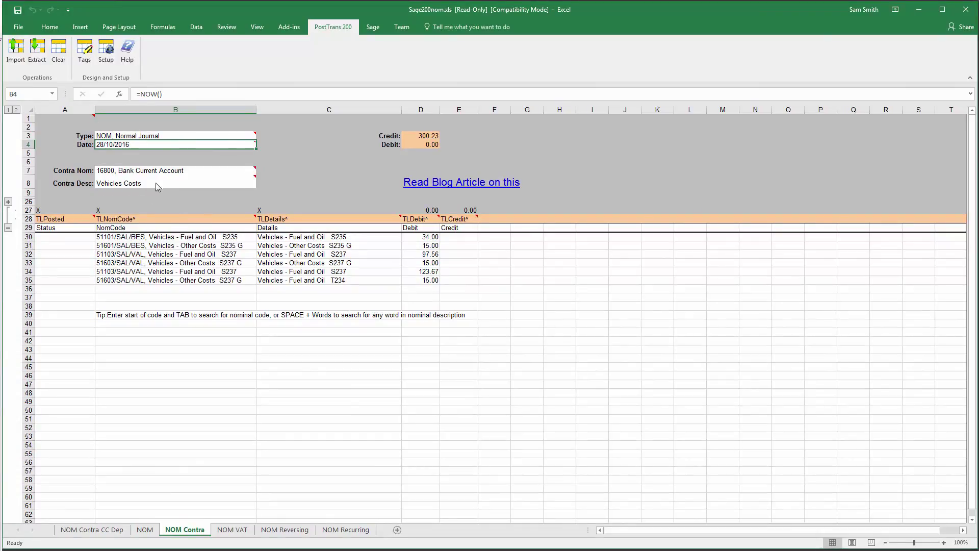
Review the journal type and contra header cells, re-enter 16800 as the contra nominal code, and select the contra description.
{"action": "left_click", "coordinate": [122, 137]}
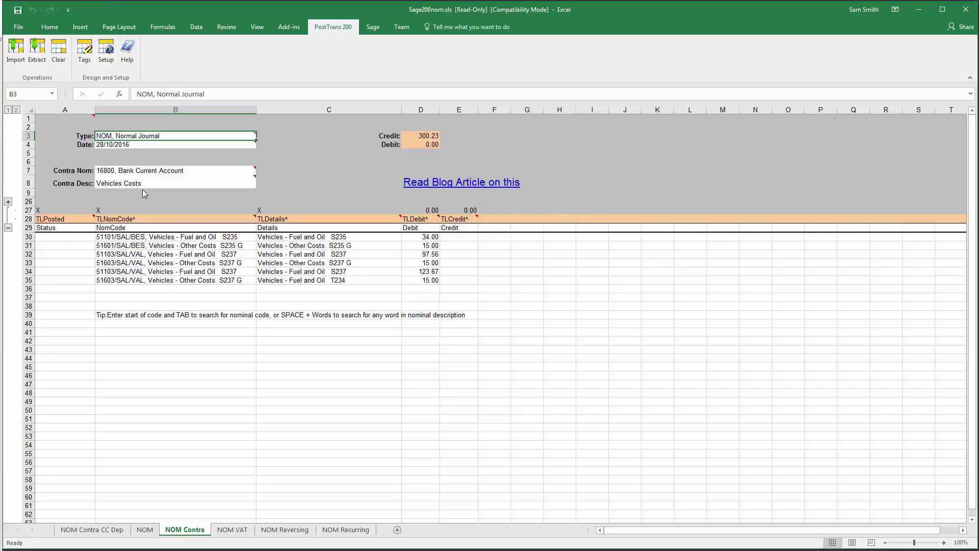
{"action": "left_click", "coordinate": [142, 173]}
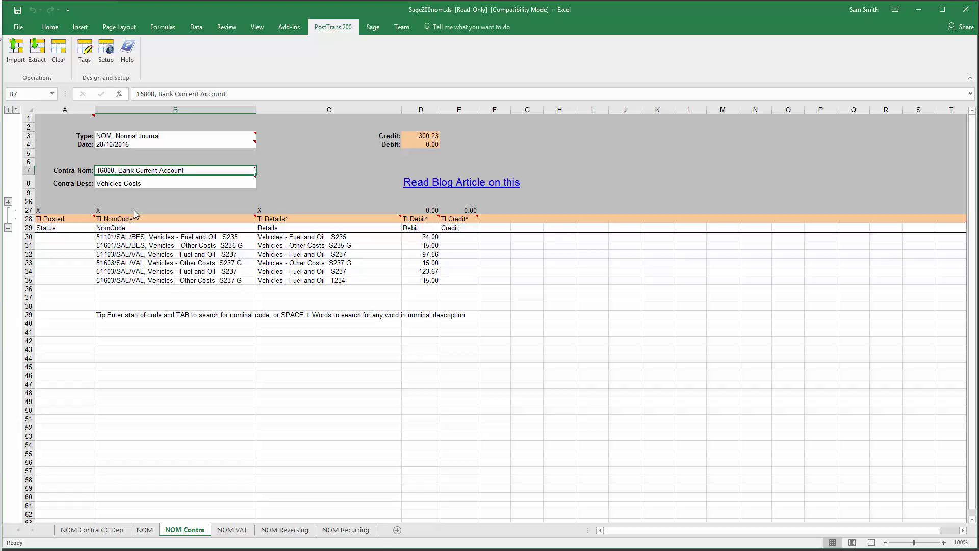
{"action": "left_click", "coordinate": [128, 185]}
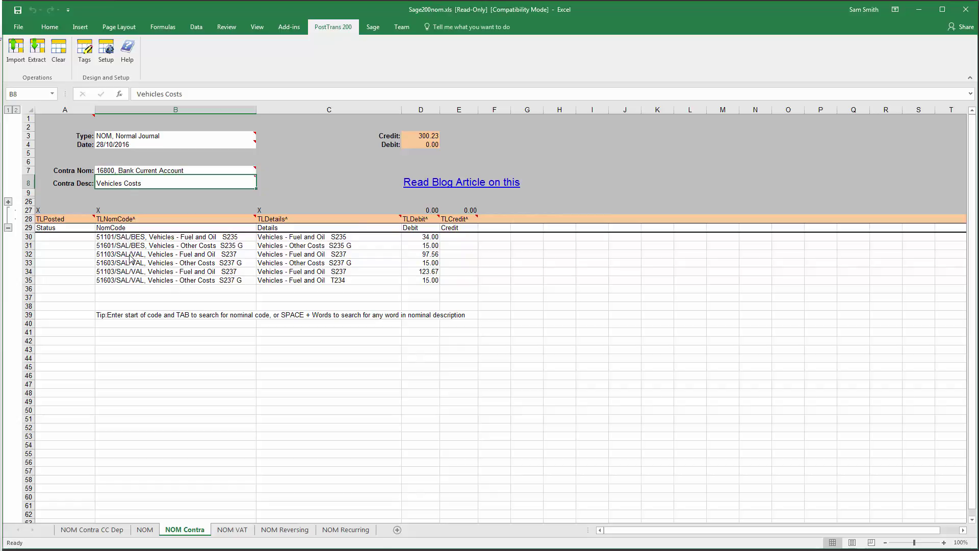
{"action": "left_click", "coordinate": [119, 171]}
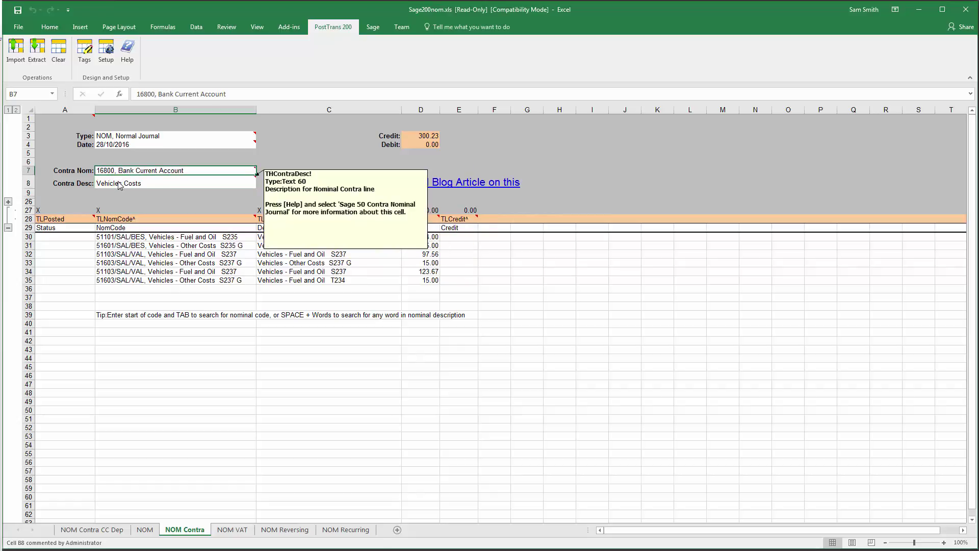
{"action": "type", "text": "16800"}
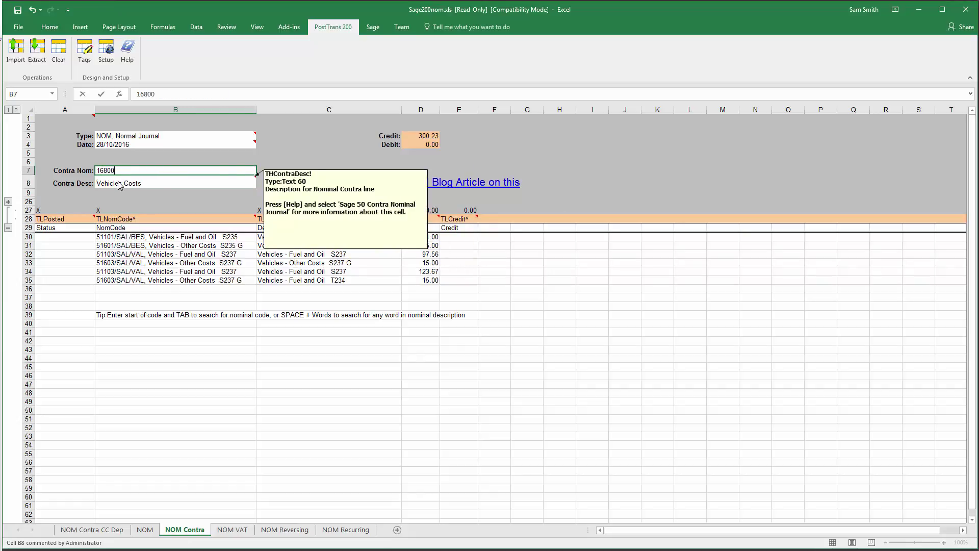
{"action": "key", "text": "Tab"}
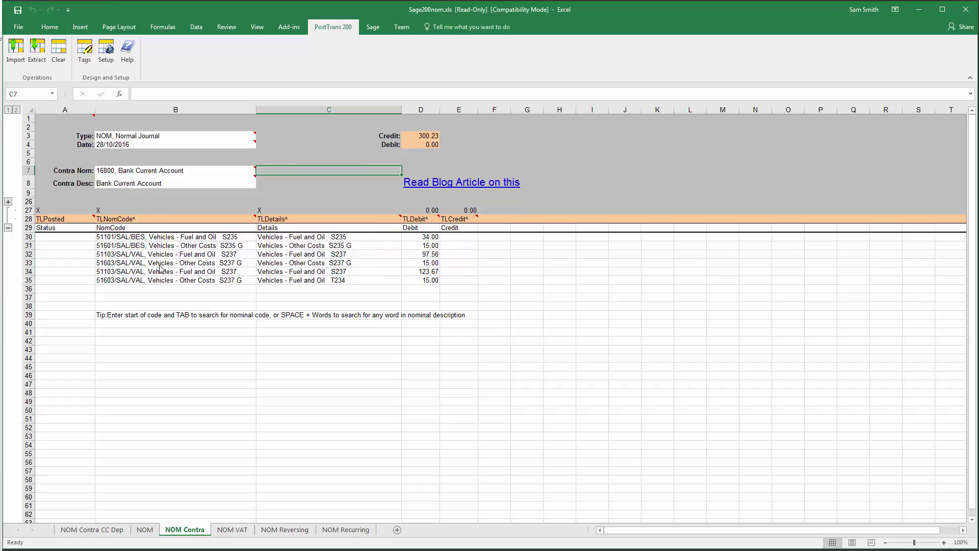
{"action": "left_click", "coordinate": [147, 188]}
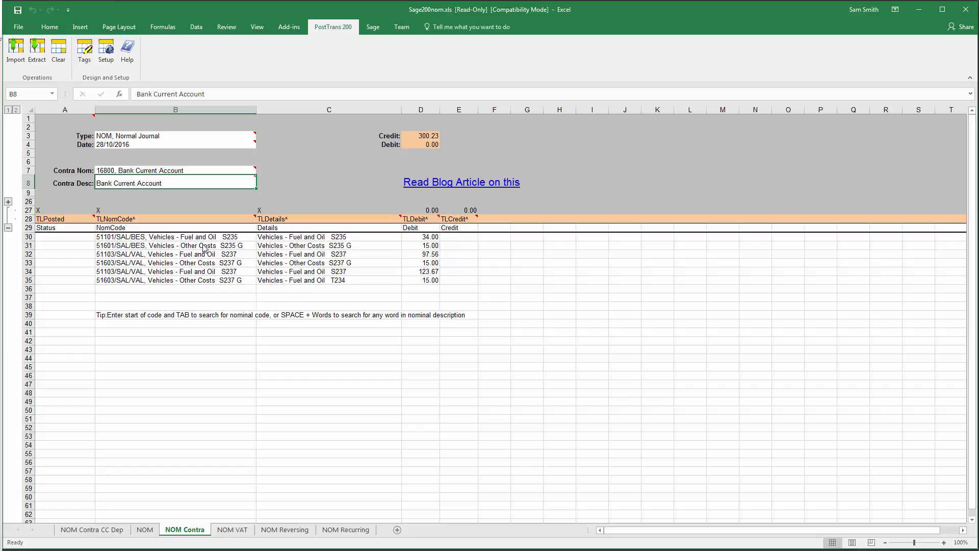
Review the existing nominal codes, search nominal descriptions for "oil" from cell B36, and choose 51103/Ret/VAL for the new journal line.
{"action": "left_click_drag", "start_coordinate": [206, 237], "coordinate": [202, 282]}
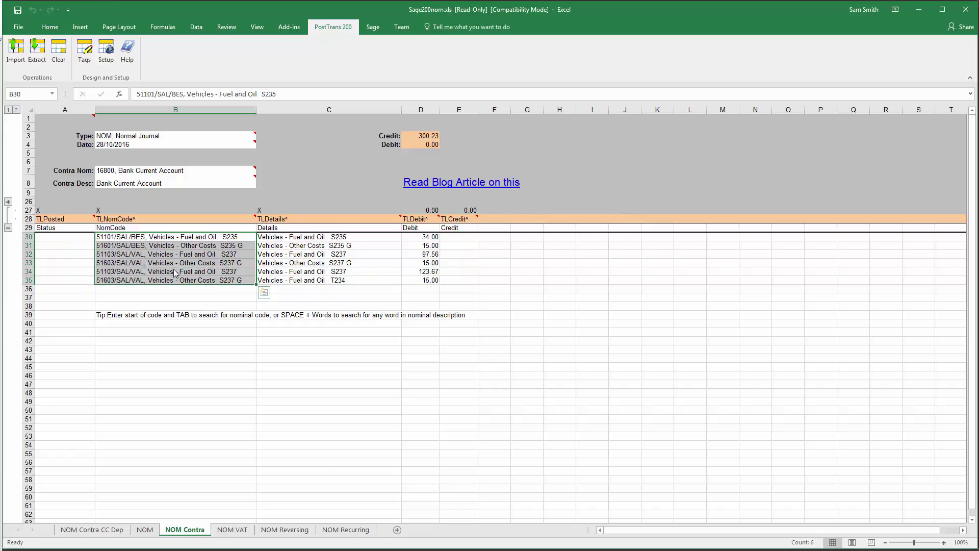
{"action": "left_click", "coordinate": [122, 293]}
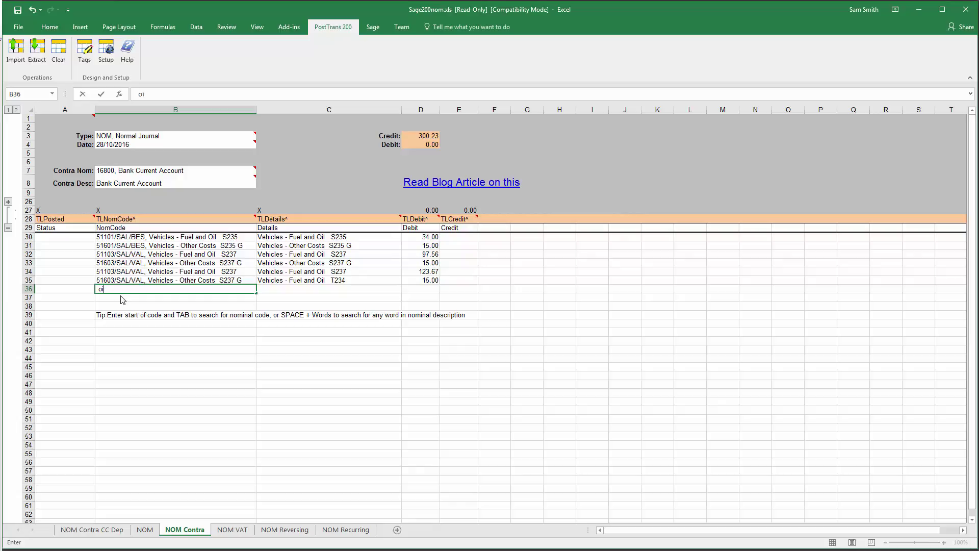
{"action": "key", "text": "Tab"}
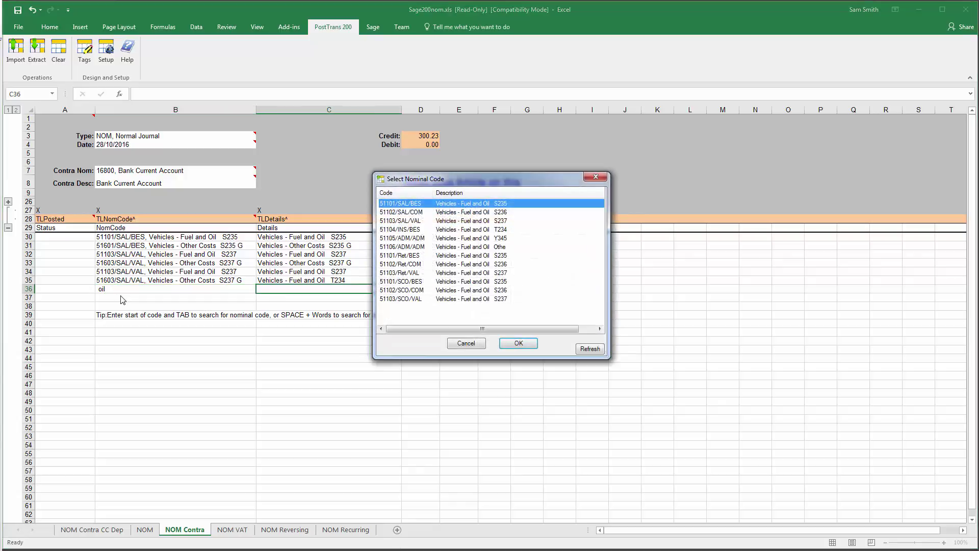
{"action": "key", "text": "Down"}
{"action": "key", "text": "Down"}
{"action": "key", "text": "Down"}
{"action": "key", "text": "Down"}
{"action": "key", "text": "Down"}
{"action": "key", "text": "Down"}
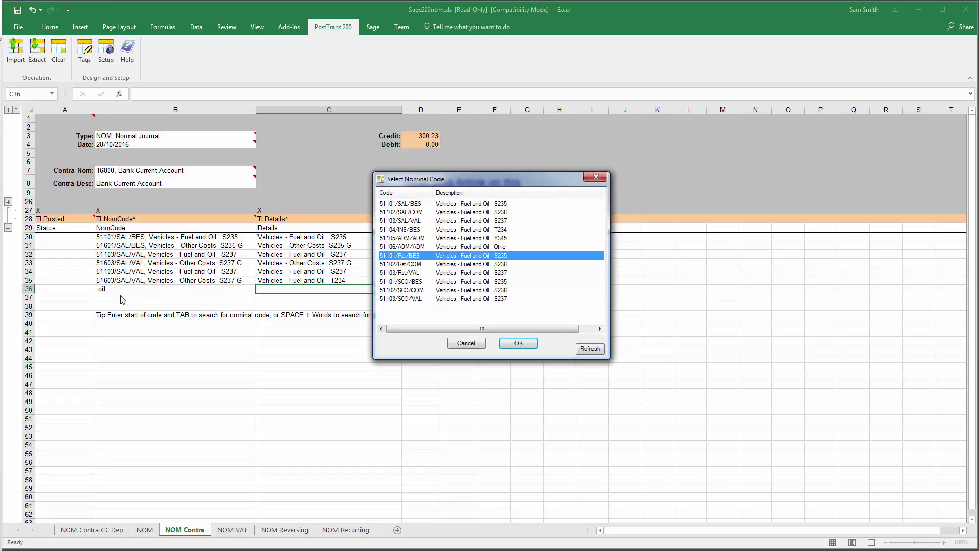
{"action": "key", "text": "Down"}
{"action": "key", "text": "Down"}
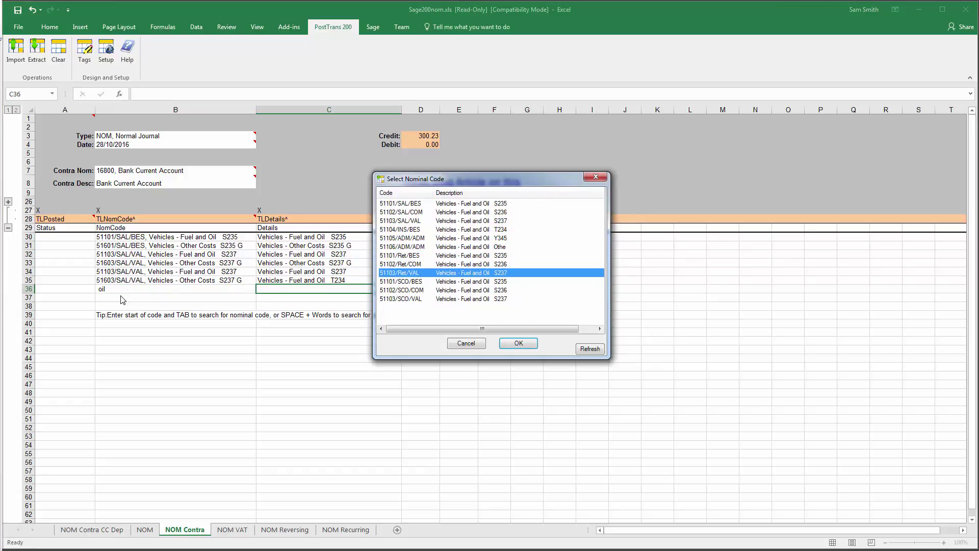
{"action": "key", "text": "Return"}
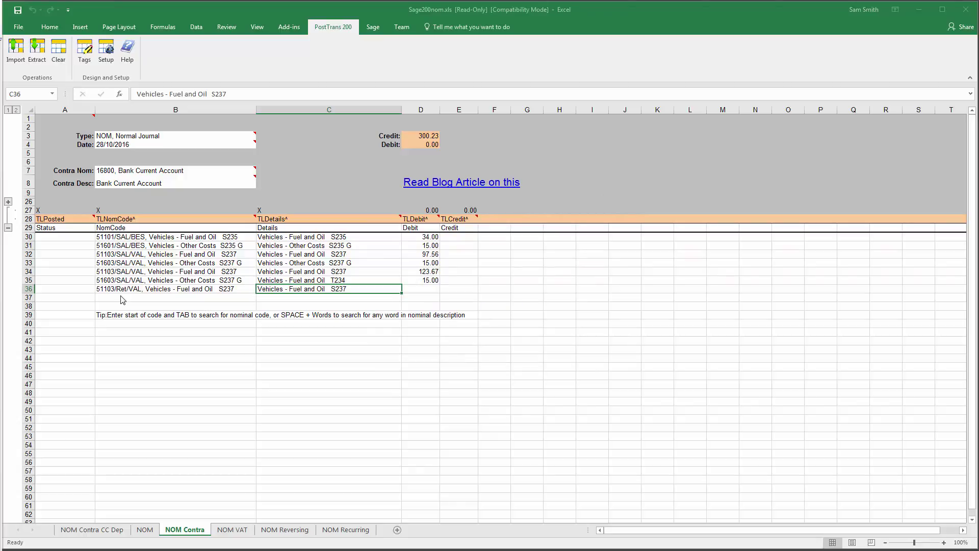
Enter a debit of 67 for the journal line in row 36.
{"action": "key", "text": "Tab"}
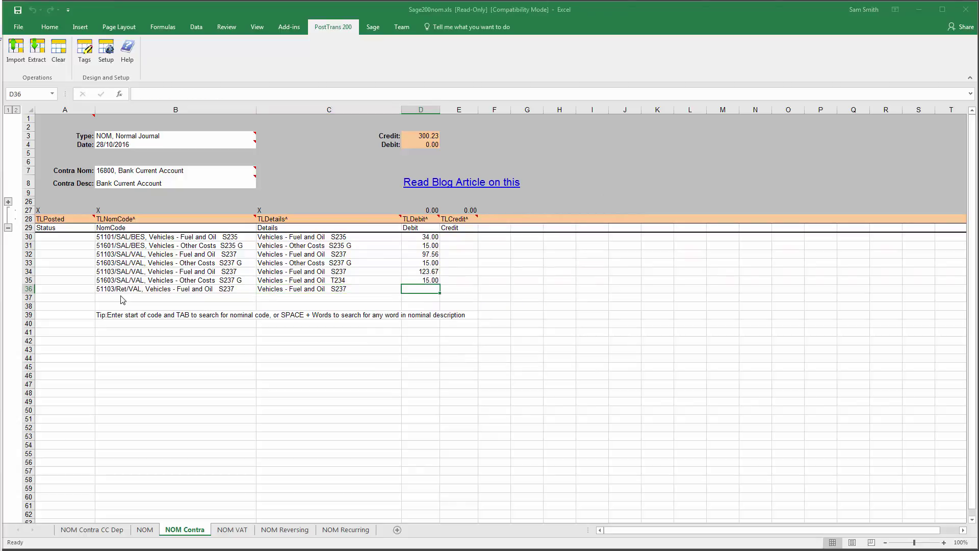
{"action": "type", "text": "67"}
{"action": "key", "text": "Tab"}
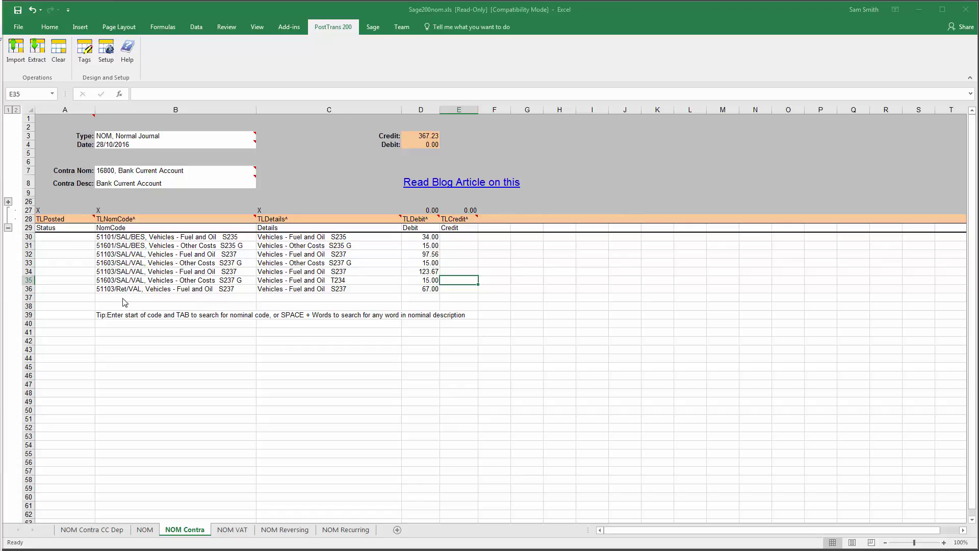
Add a journal line in row 37 by looking up nominal code 51103, choosing 51103/Ret/VAL, and entering a debit of 12.
{"action": "left_click", "coordinate": [123, 298]}
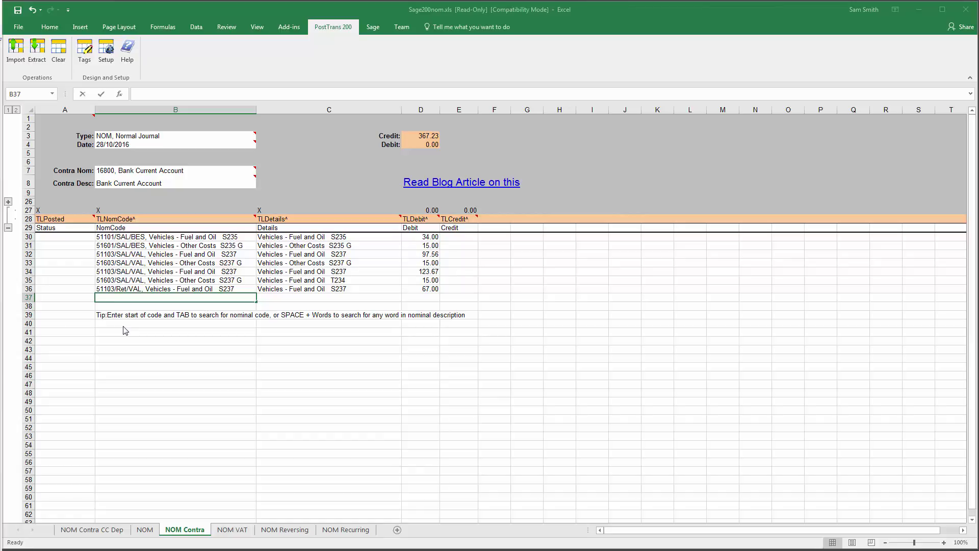
{"action": "type", "text": "51103"}
{"action": "key", "text": "Tab"}
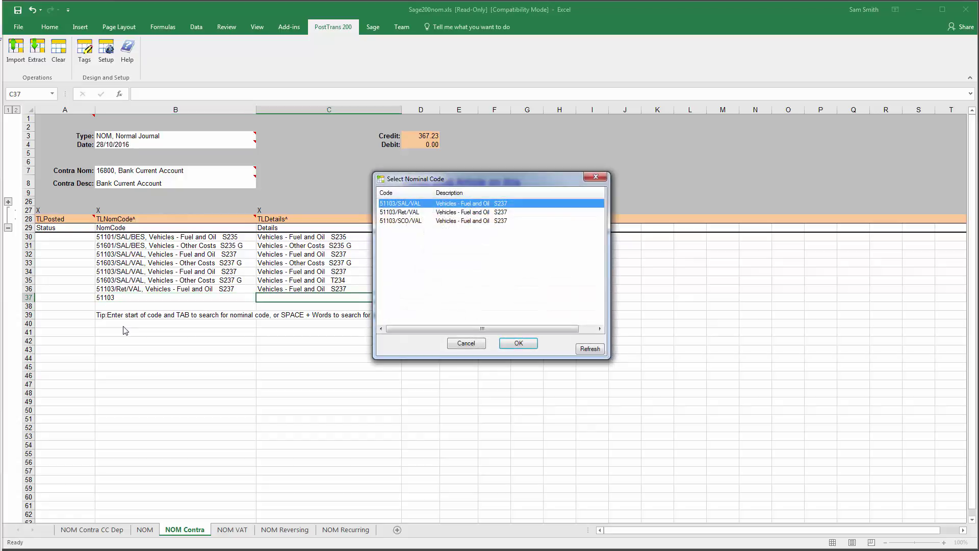
{"action": "key", "text": "Down"}
{"action": "key", "text": "Down"}
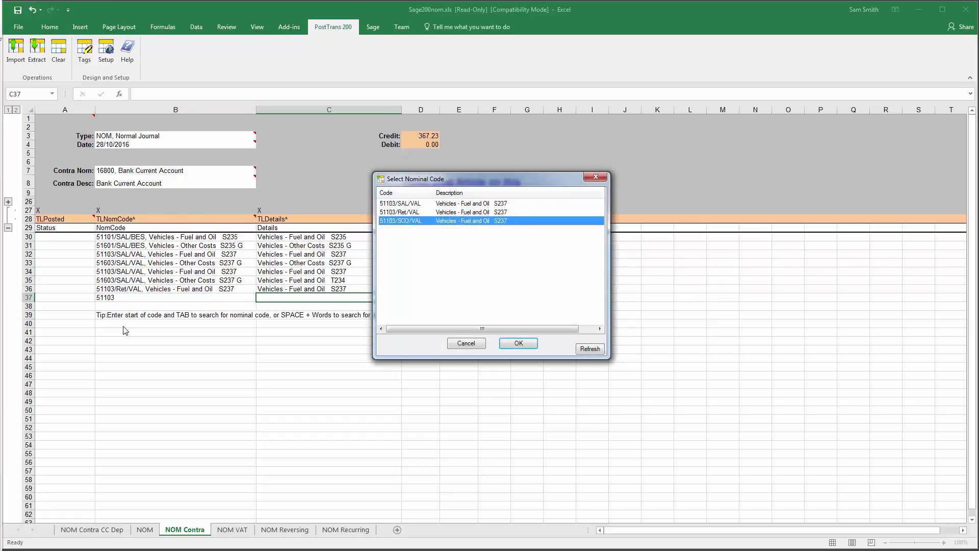
{"action": "key", "text": "Up"}
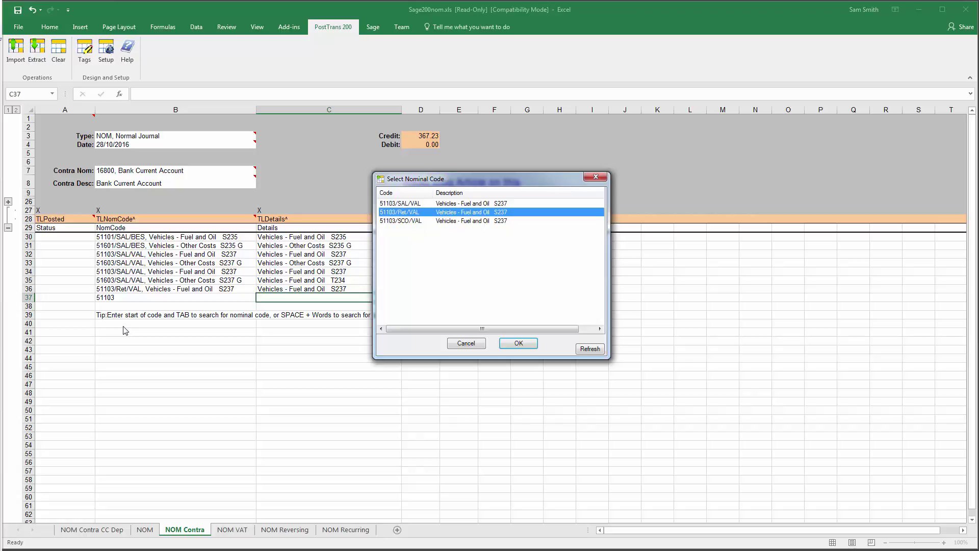
{"action": "key", "text": "Return"}
{"action": "key", "text": "Tab"}
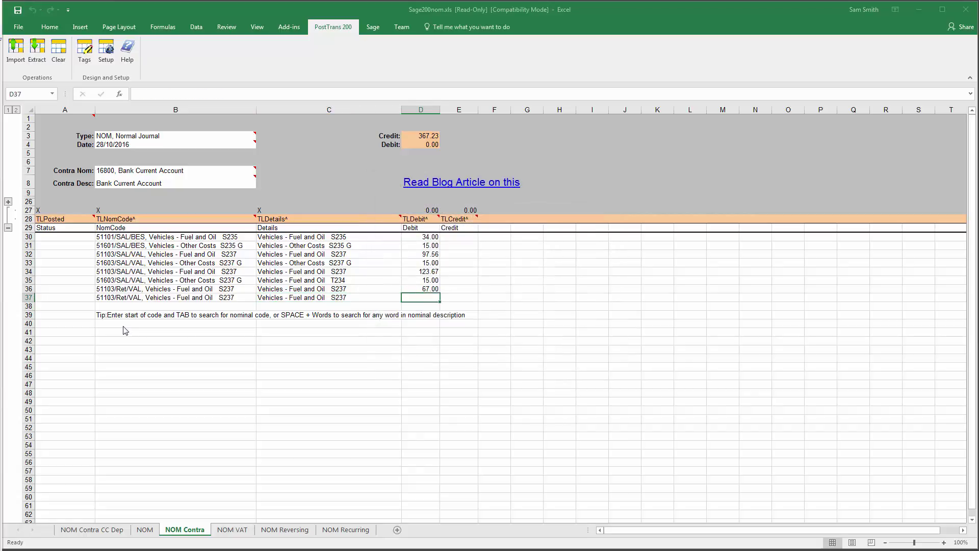
{"action": "type", "text": "12"}
{"action": "key", "text": "Return"}
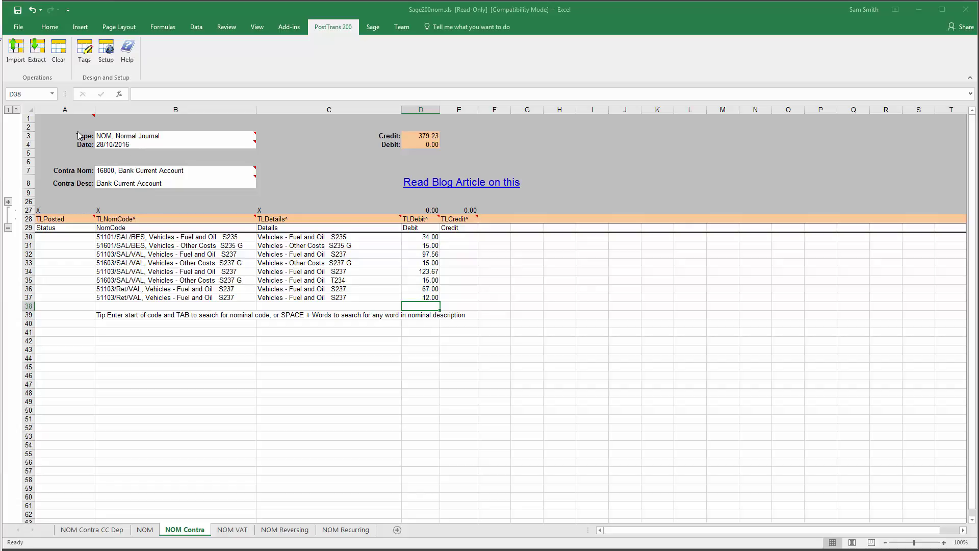
Import the contra journal into Sage, post the transaction from its summary, and widen the status column A to fit the posting references.
{"action": "left_click", "coordinate": [15, 53]}
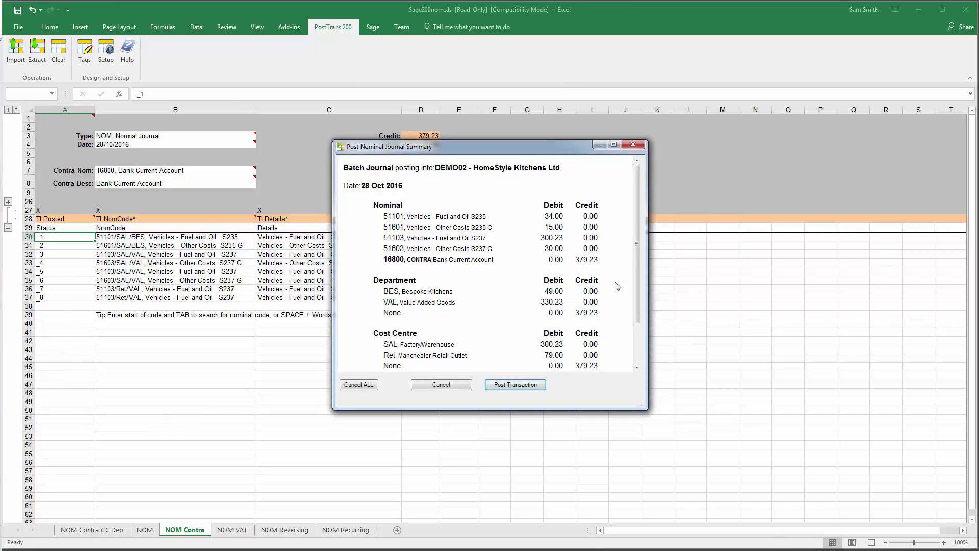
{"action": "mouse_move", "coordinate": [634, 303]}
{"action": "left_mouse_down"}
{"action": "mouse_move", "coordinate": [635, 347]}
{"action": "mouse_move", "coordinate": [631, 295]}
{"action": "left_mouse_up"}
{"action": "left_click", "coordinate": [514, 387]}
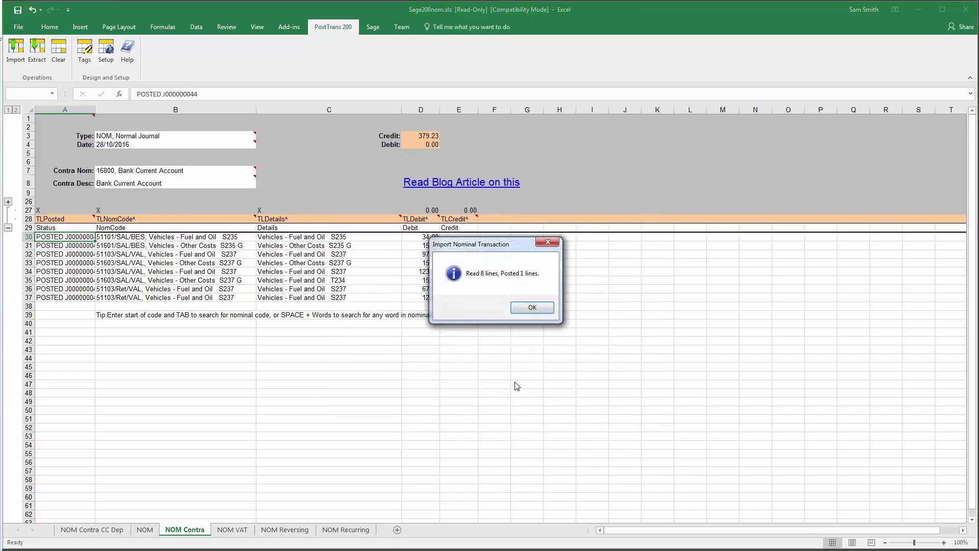
{"action": "left_click", "coordinate": [533, 308]}
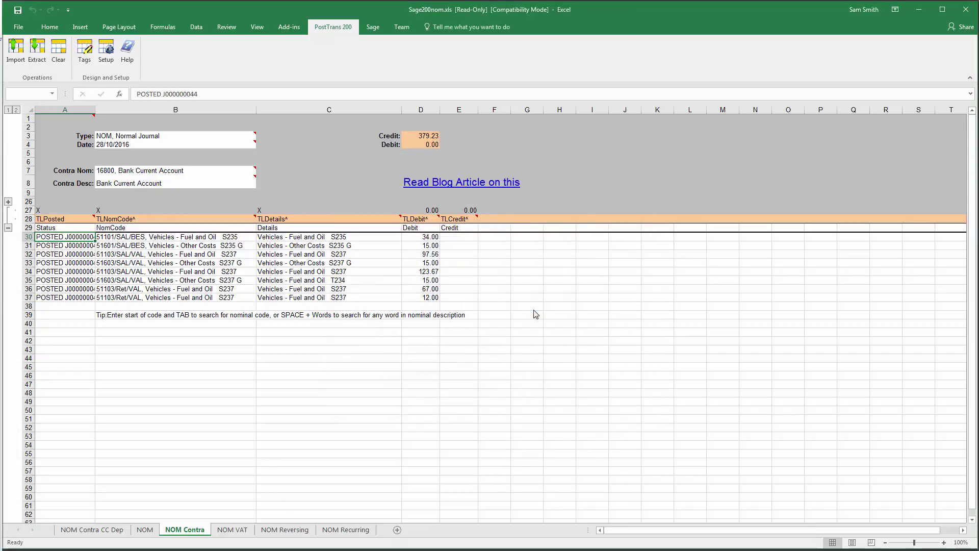
{"action": "left_click_drag", "start_coordinate": [97, 111], "coordinate": [117, 115]}
{"action": "left_click", "coordinate": [87, 263]}
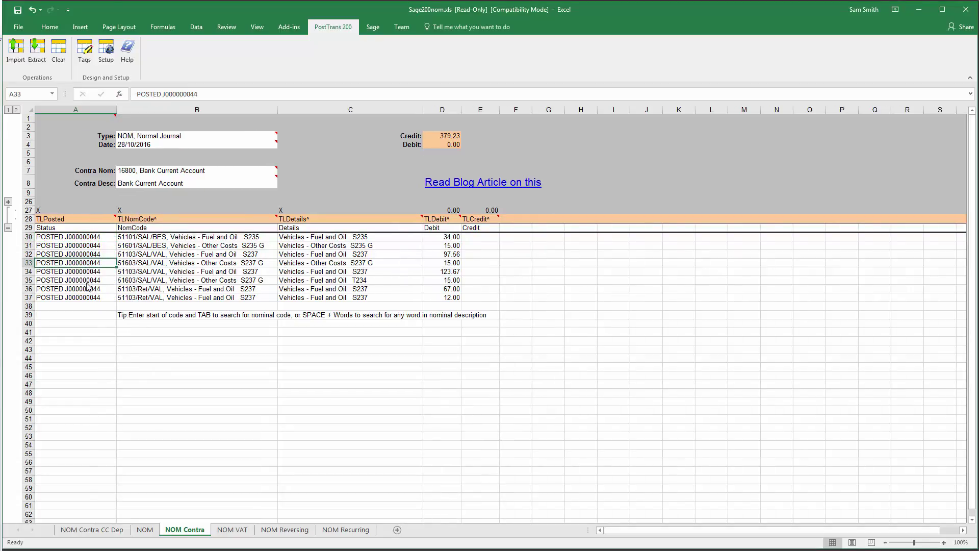
Switch to Sage 200, sort the current transactions list by URN in descending order, and compare it with the posted journal in Excel.
{"action": "key", "text": "alt+Tab"}
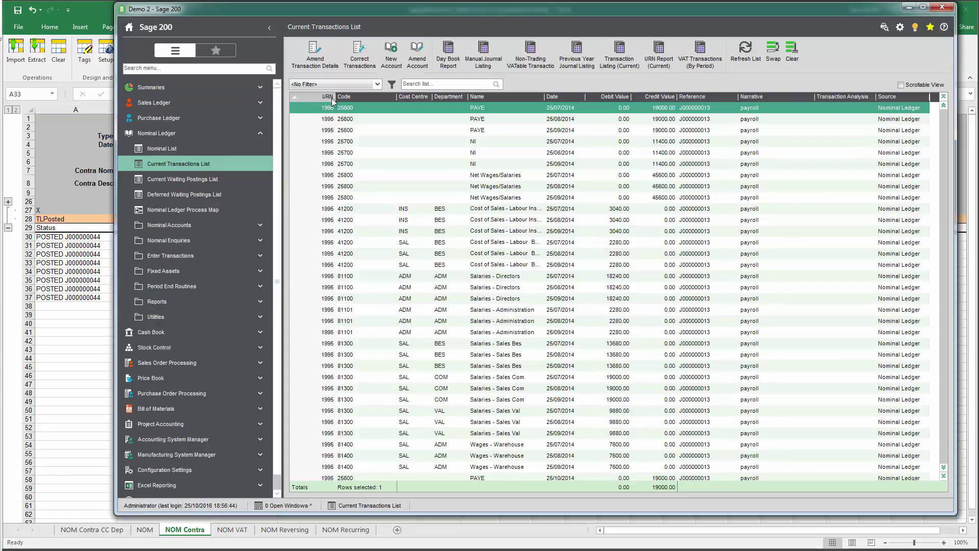
{"action": "left_click", "coordinate": [297, 97]}
{"action": "left_click", "coordinate": [295, 98]}
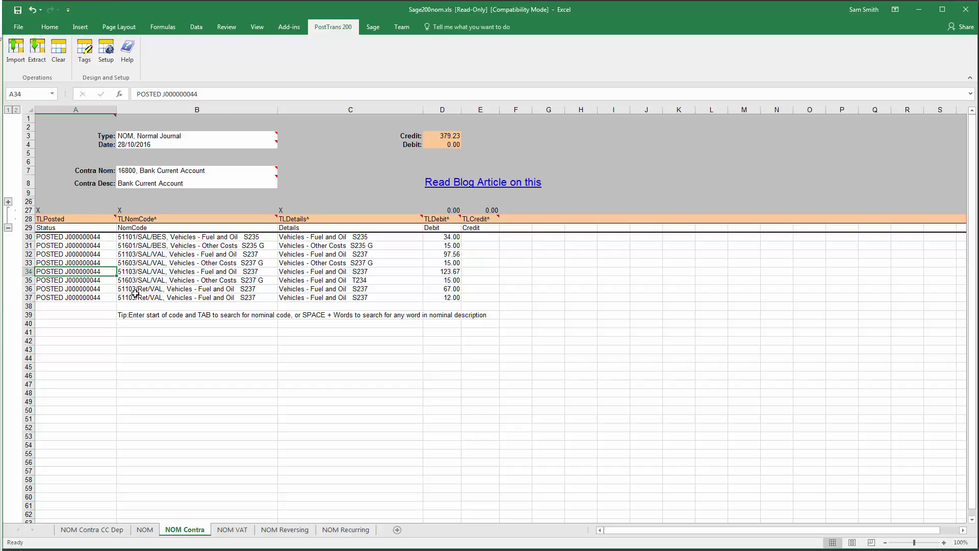
{"action": "key", "text": "alt+Tab"}
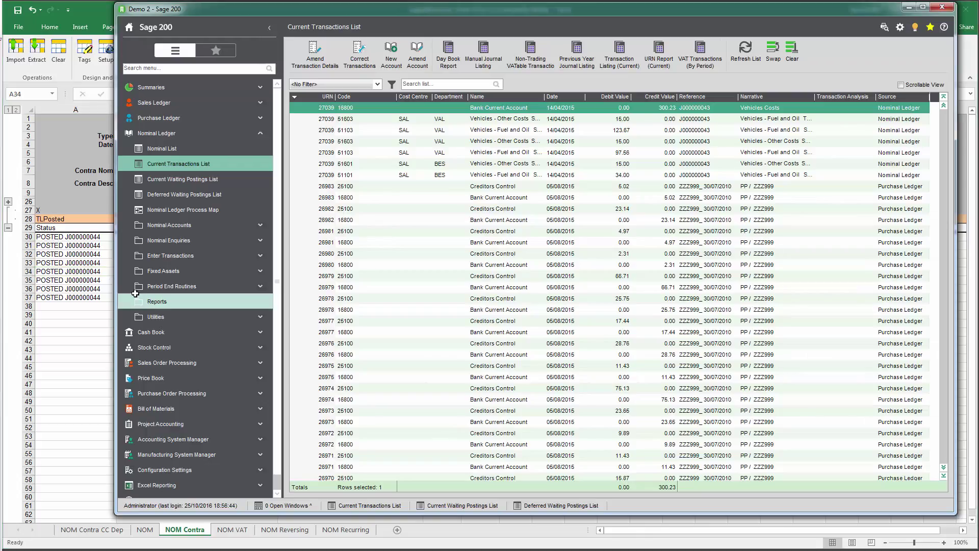
{"action": "key", "text": "alt+Tab"}
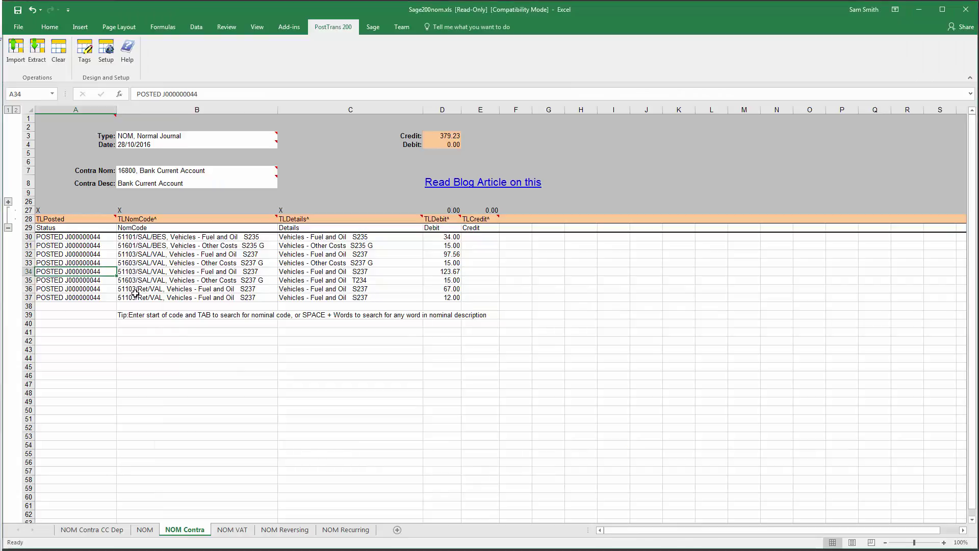
Switch to Sage 200, open the Deferred Waiting Postings List sorted by descending URN, and examine the contra journal's bank and expense lines.
{"action": "key", "text": "alt+Tab"}
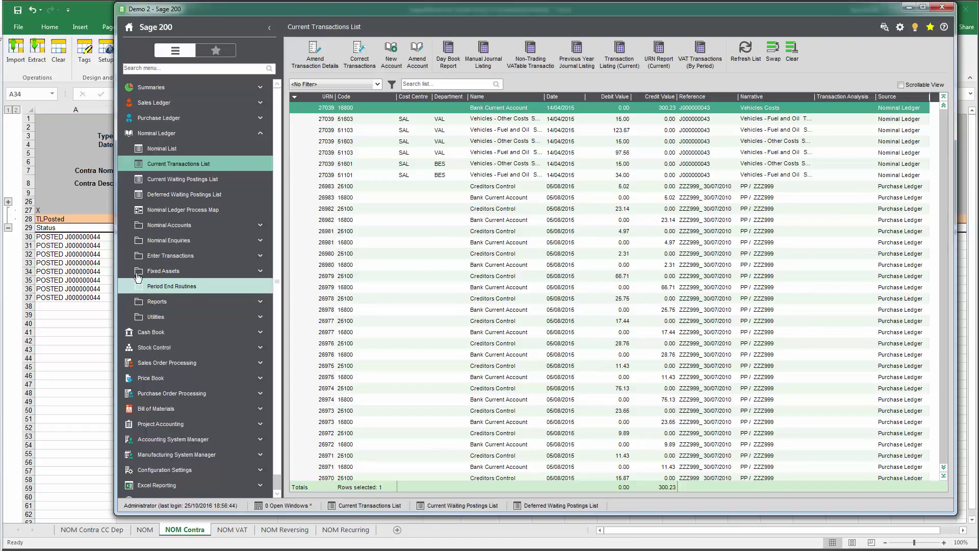
{"action": "left_click", "coordinate": [180, 194]}
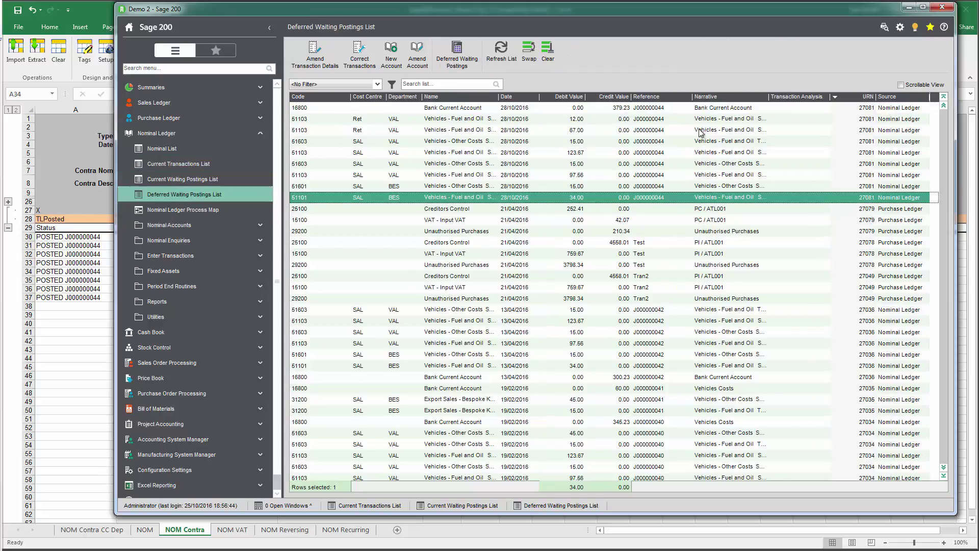
{"action": "left_click", "coordinate": [856, 98]}
{"action": "left_click", "coordinate": [856, 98]}
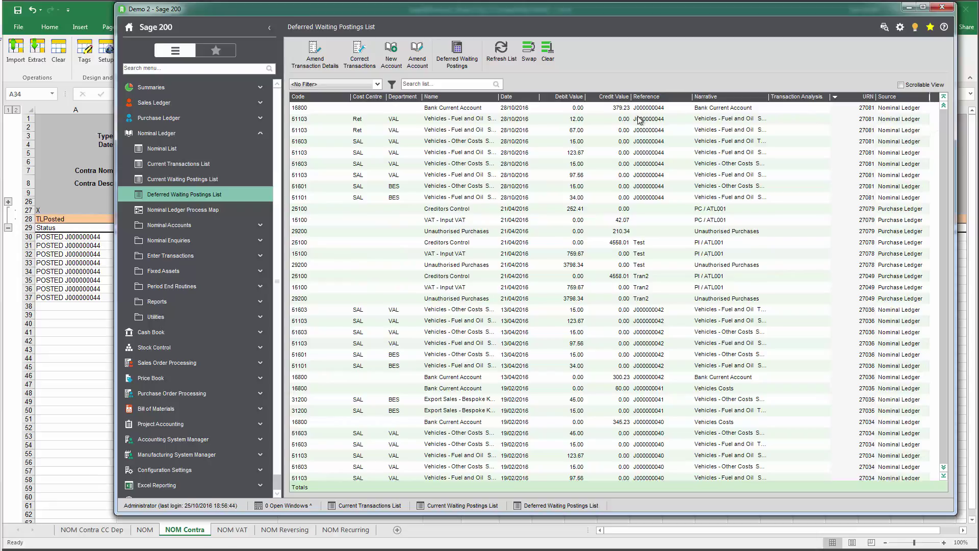
{"action": "left_click", "coordinate": [635, 200]}
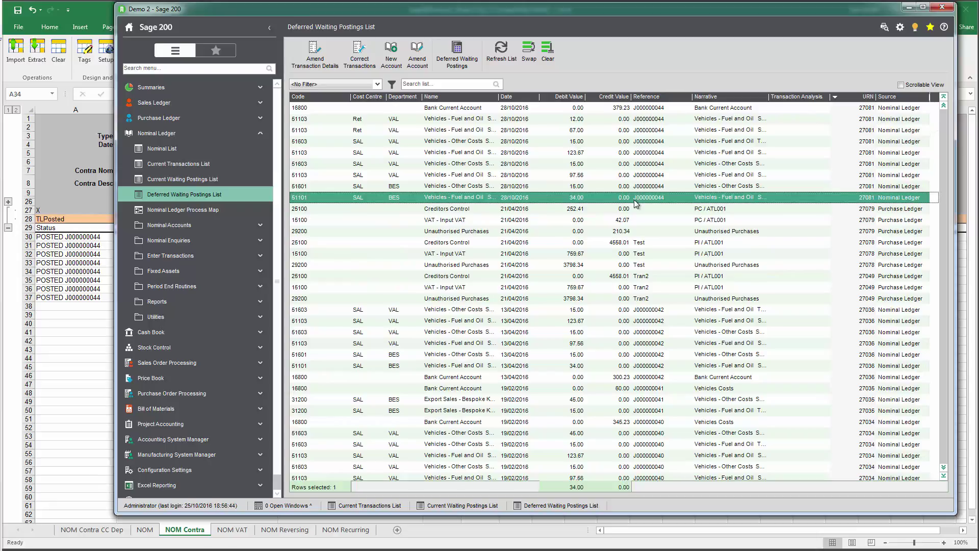
{"action": "left_click", "coordinate": [624, 109]}
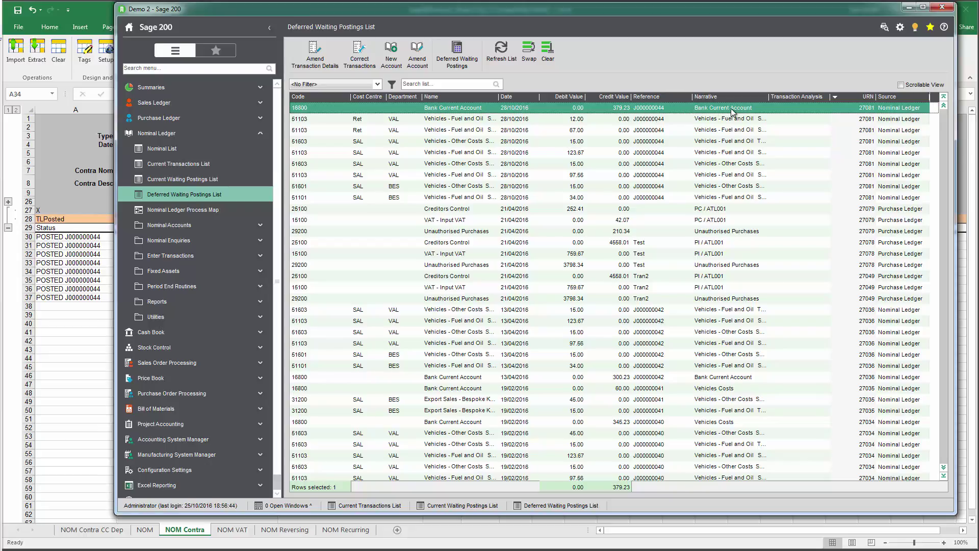
{"action": "left_click", "coordinate": [581, 121]}
{"action": "left_click", "coordinate": [723, 201]}
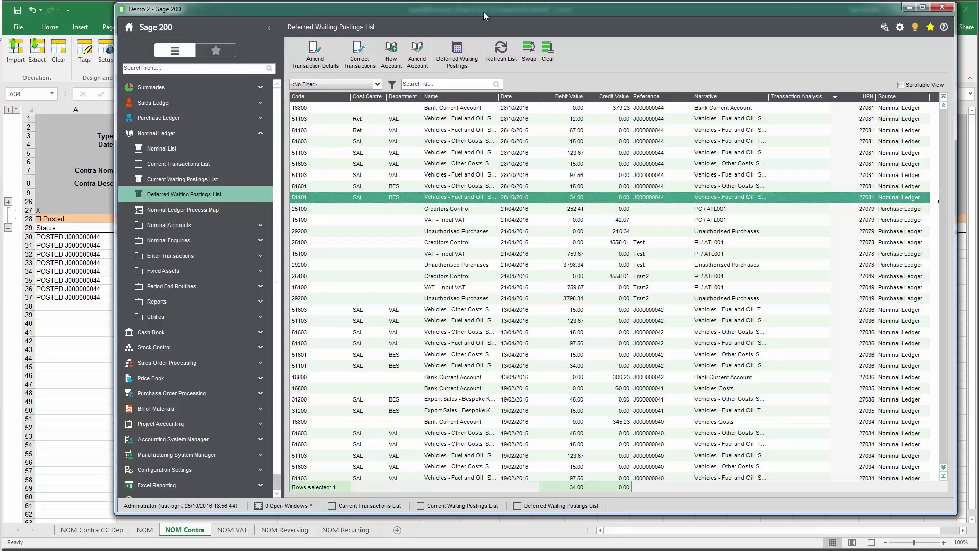
Return to the Excel workbook and compare the layouts of the NOM Contra CC Dep, NOM Contra and NOM VAT sheets.
{"action": "left_click_drag", "start_coordinate": [483, 11], "coordinate": [691, 30]}
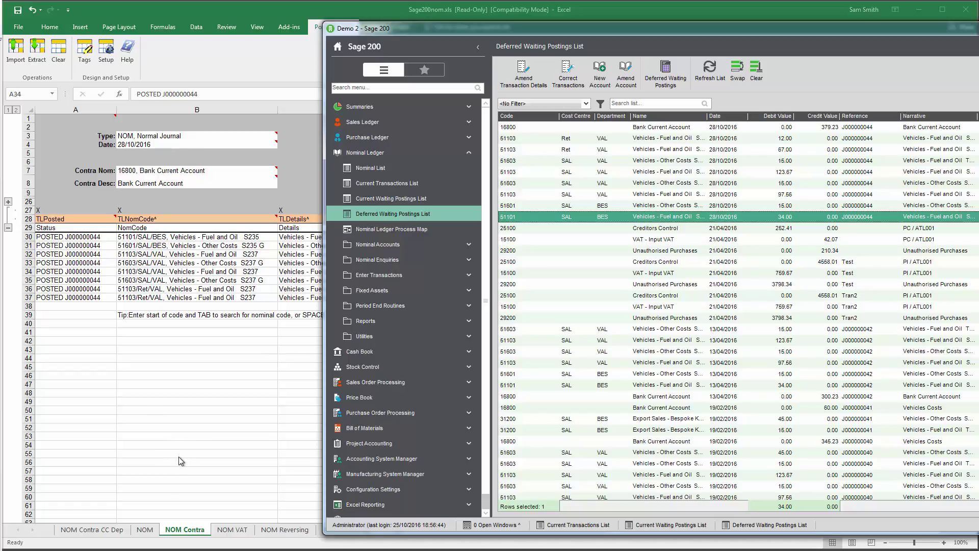
{"action": "left_click", "coordinate": [92, 529]}
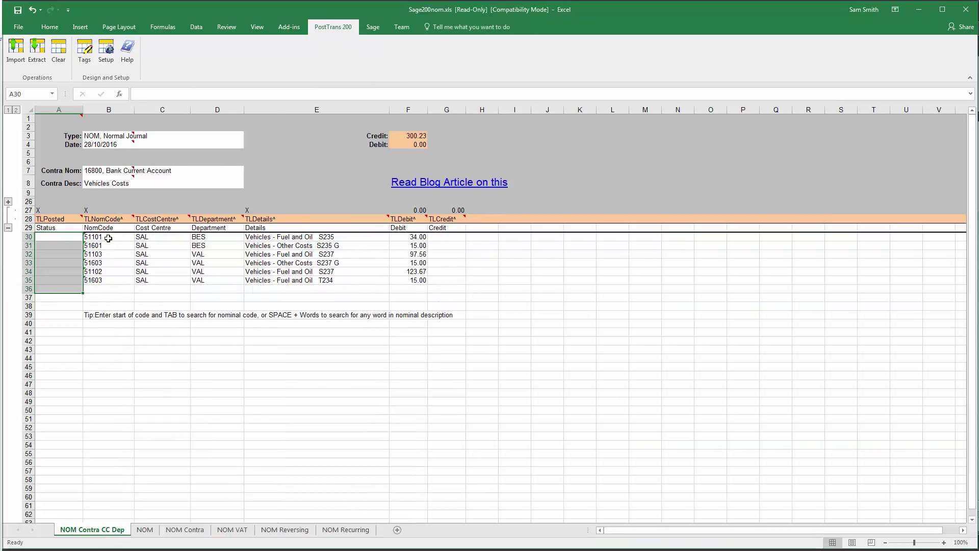
{"action": "left_click_drag", "start_coordinate": [105, 237], "coordinate": [99, 280]}
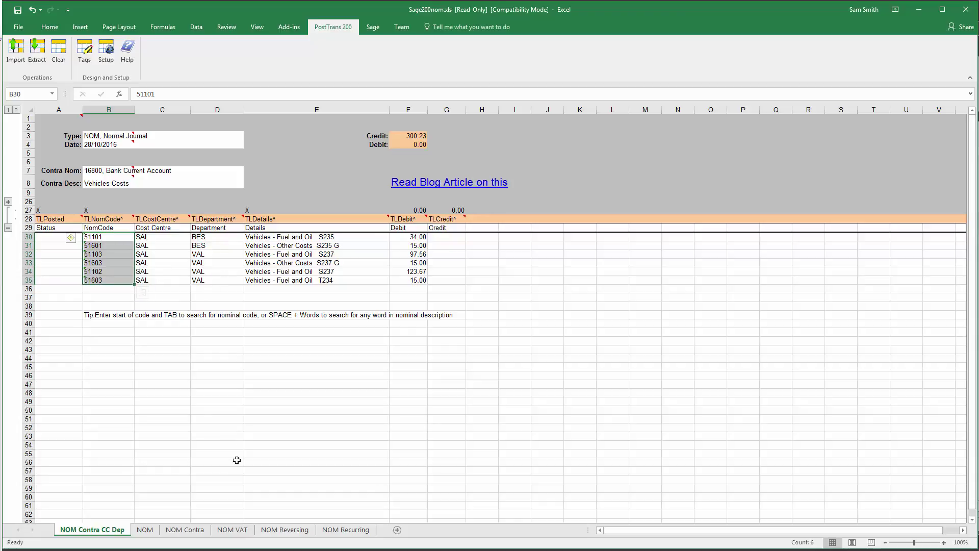
{"action": "left_click", "coordinate": [193, 530]}
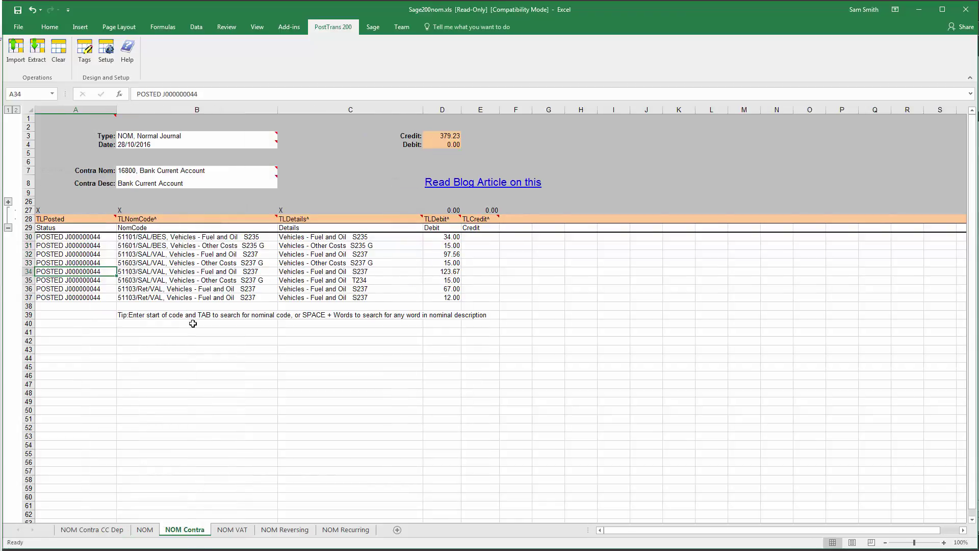
{"action": "left_click", "coordinate": [106, 533]}
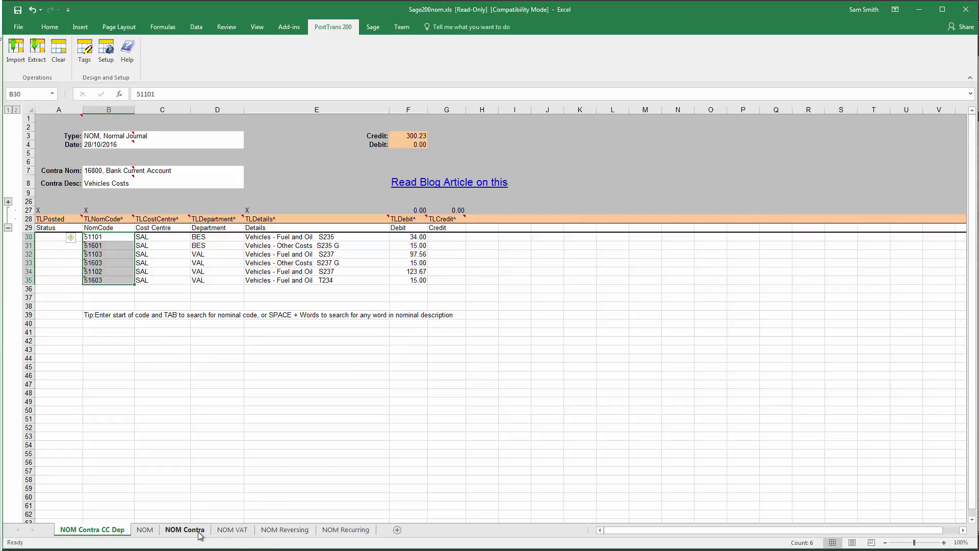
{"action": "left_click", "coordinate": [230, 530]}
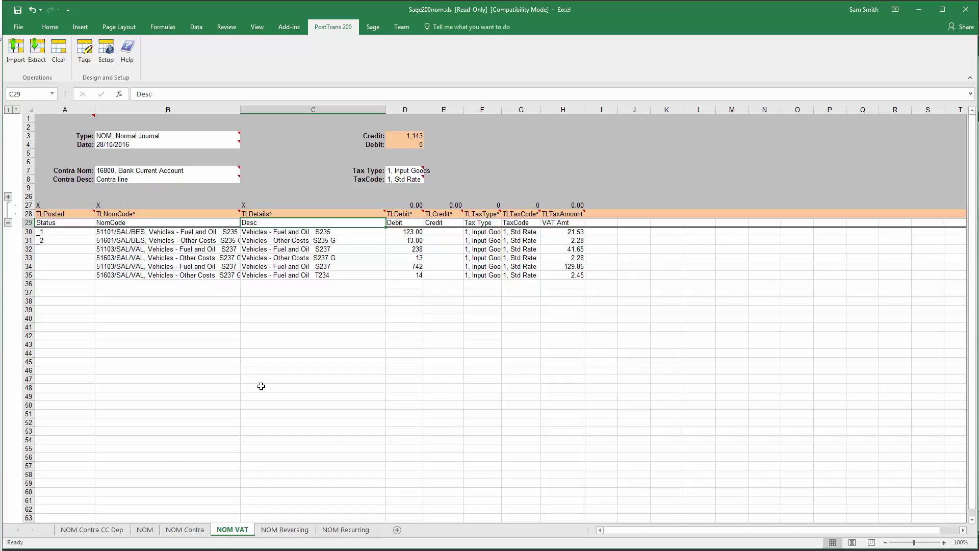
{"action": "left_click", "coordinate": [115, 530]}
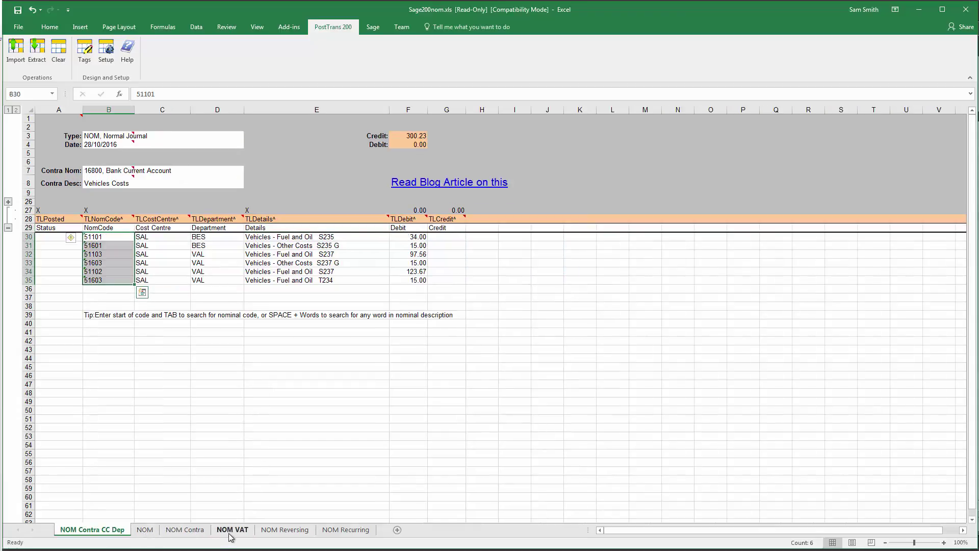
On the NOM VAT sheet, examine the tax tags available for nominal lines, then close the tag list without inserting any.
{"action": "left_click", "coordinate": [232, 530]}
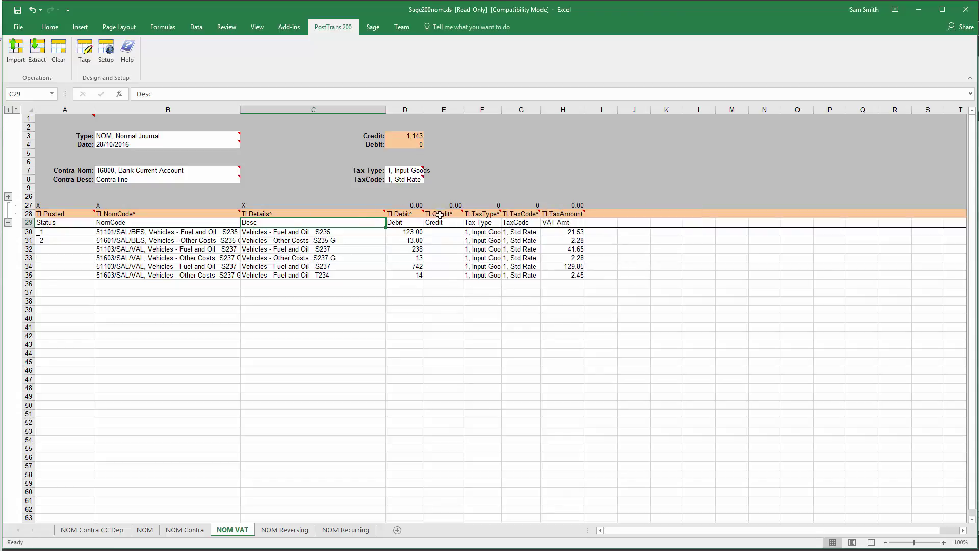
{"action": "left_click", "coordinate": [631, 214]}
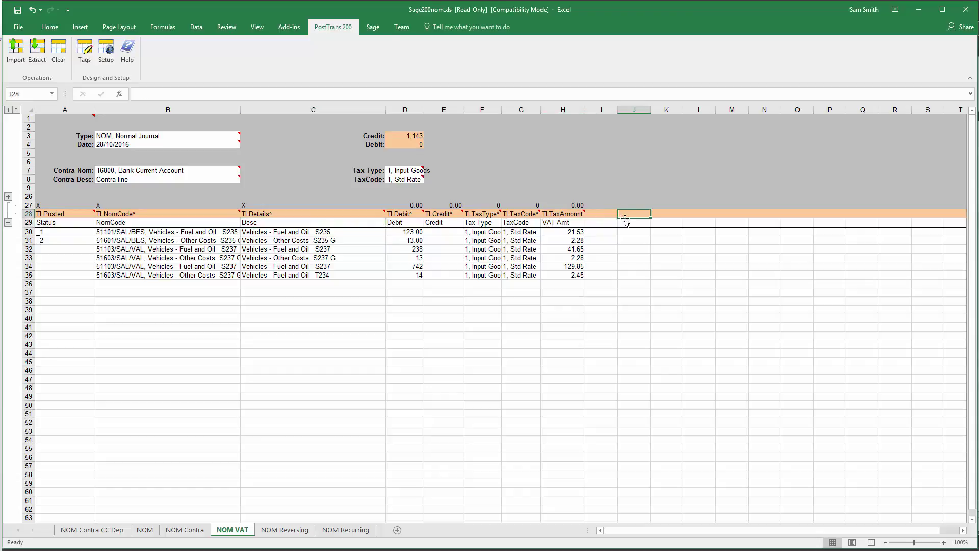
{"action": "left_click", "coordinate": [84, 51]}
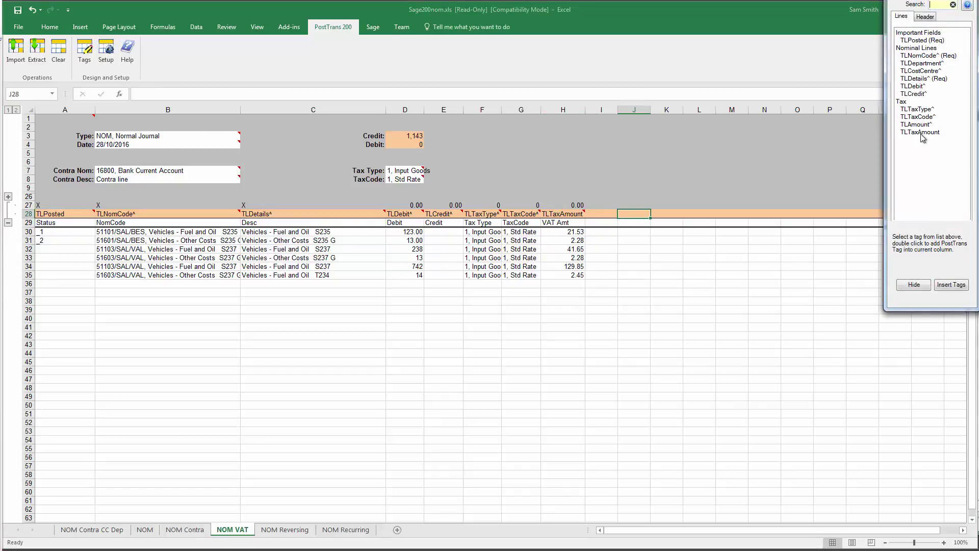
{"action": "left_click", "coordinate": [913, 285]}
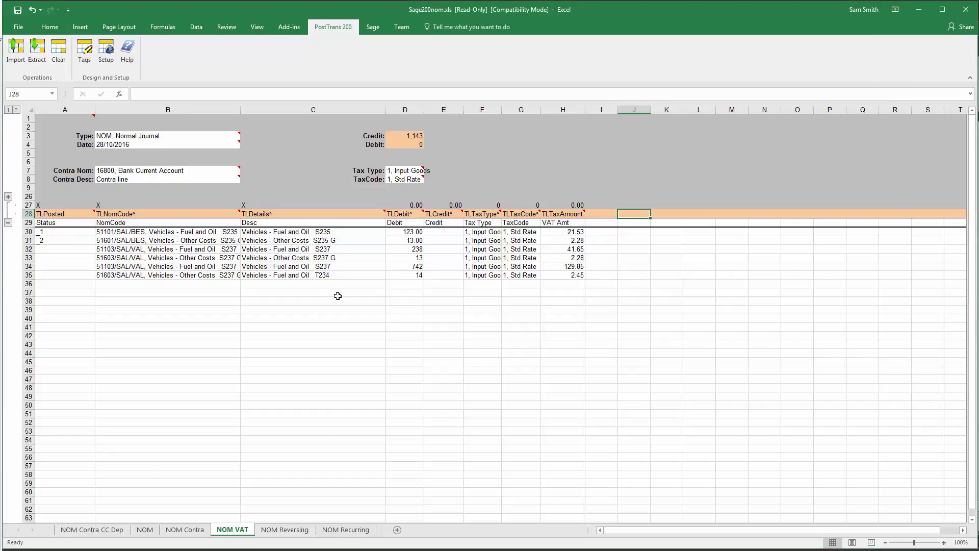
Add a journal line in row 36 by searching nominal descriptions for "oil" and choosing 51106/ADM/ADM.
{"action": "left_click", "coordinate": [144, 285]}
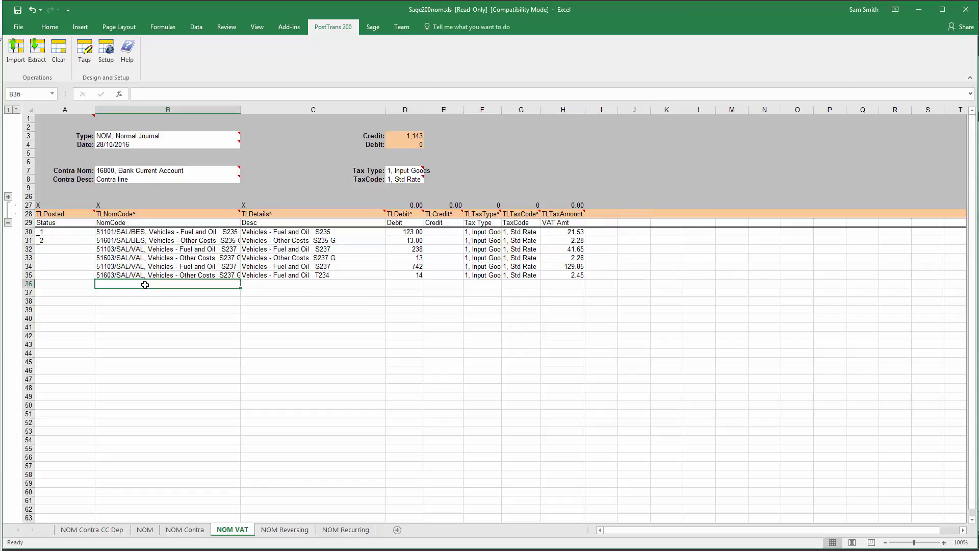
{"action": "type", "text": "oil"}
{"action": "key", "text": "Tab"}
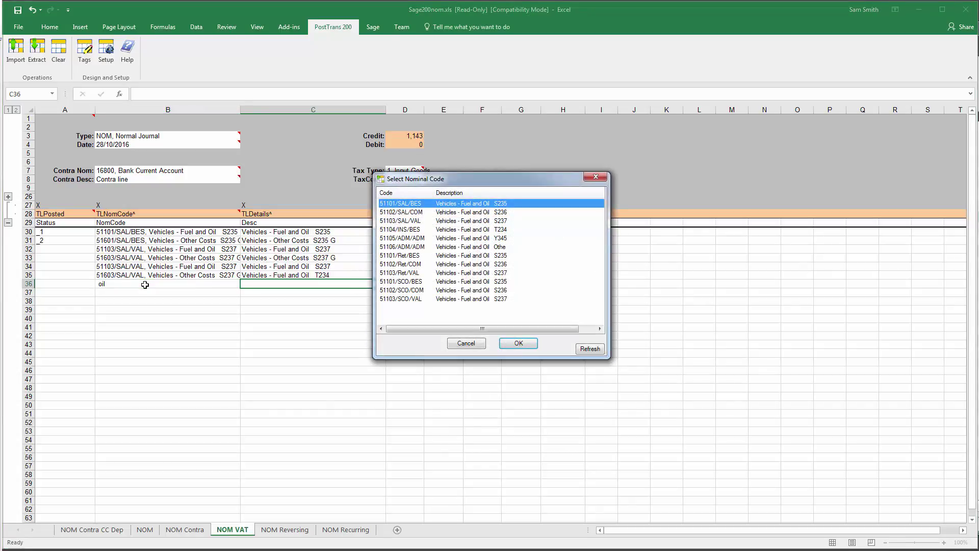
{"action": "key", "text": "Down"}
{"action": "key", "text": "Down"}
{"action": "key", "text": "Down"}
{"action": "key", "text": "Down"}
{"action": "key", "text": "Down"}
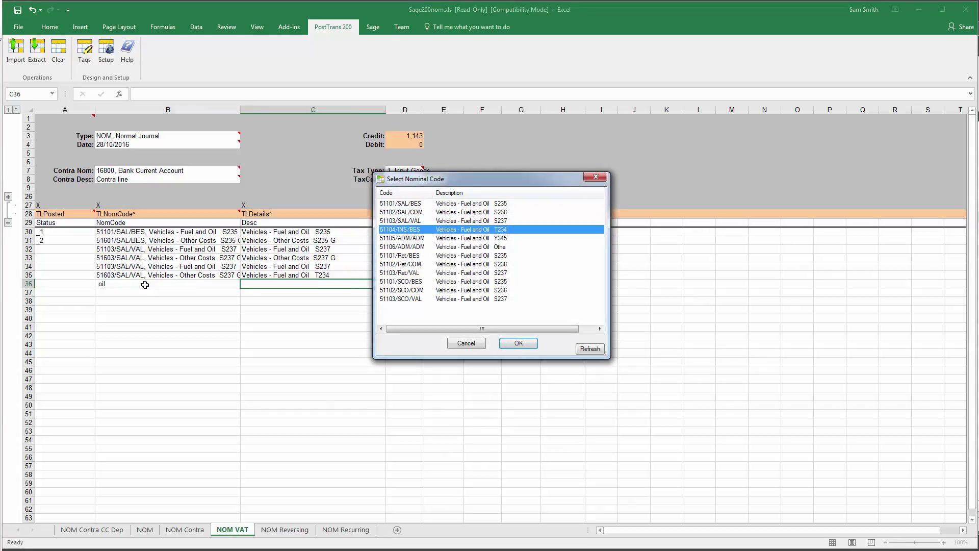
{"action": "key", "text": "Return"}
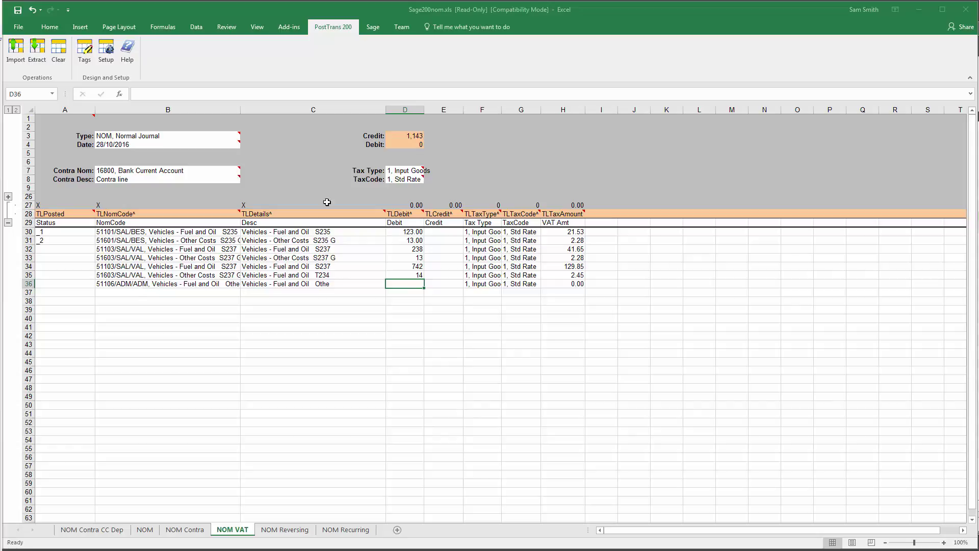
Check the default tax type and tax code in the sheet header against the values on the journal lines.
{"action": "left_click", "coordinate": [395, 180]}
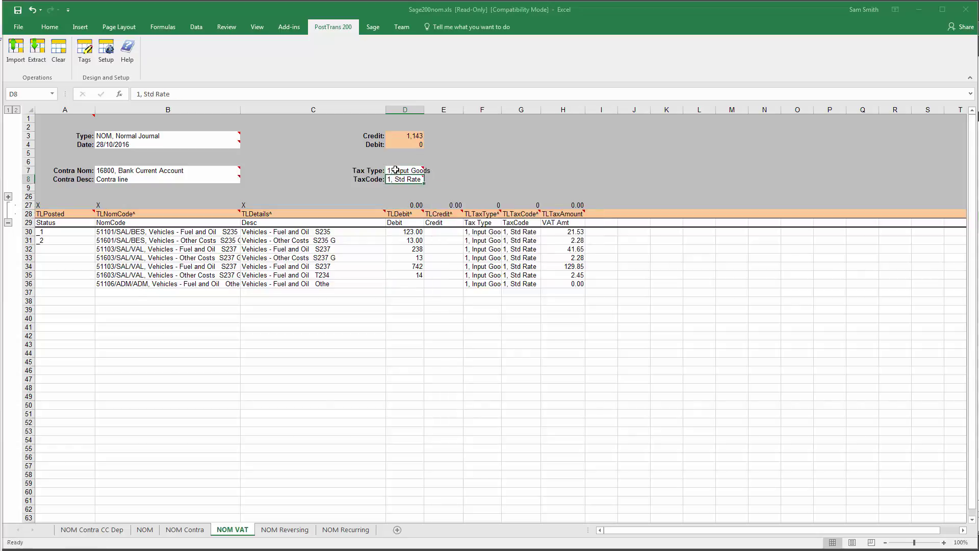
{"action": "left_click", "coordinate": [514, 257]}
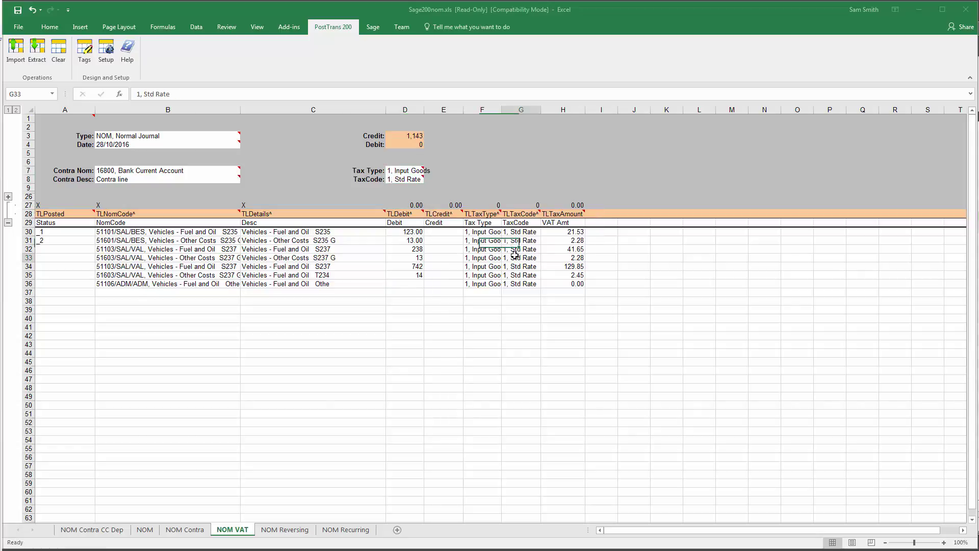
{"action": "left_click", "coordinate": [482, 257]}
{"action": "left_click", "coordinate": [505, 257]}
{"action": "mouse_move", "coordinate": [400, 170]}
Enter a debit of 20 for the journal line in row 36.
{"action": "left_click", "coordinate": [408, 284]}
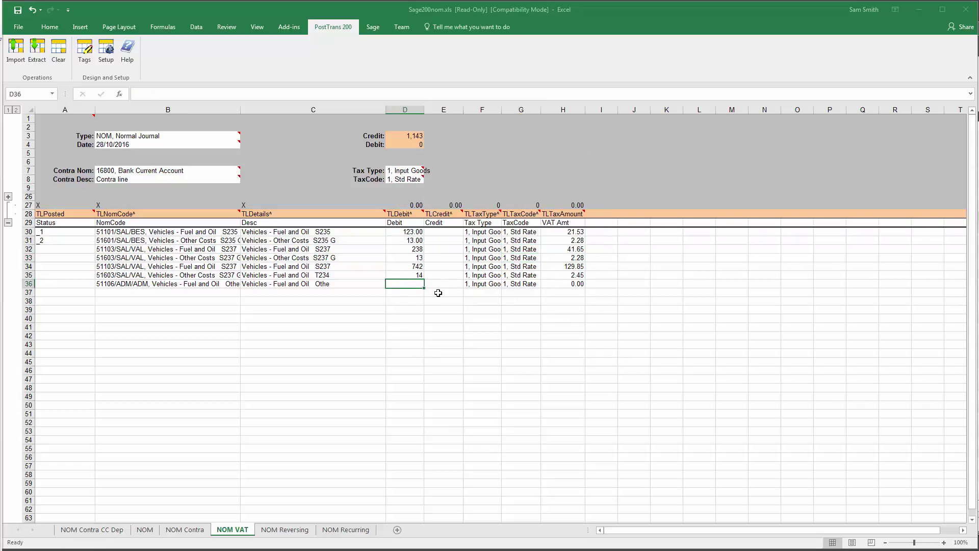
{"action": "type", "text": "20"}
{"action": "key", "text": "Tab"}
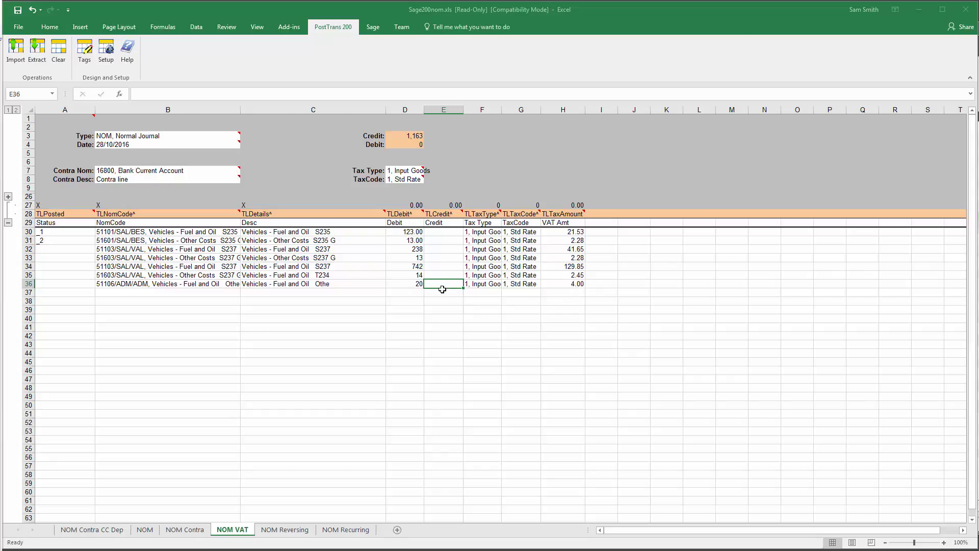
Try tax code 2, Zero Rated, on the row 36 line, and set it back to 1, Std Rate.
{"action": "left_click", "coordinate": [516, 284]}
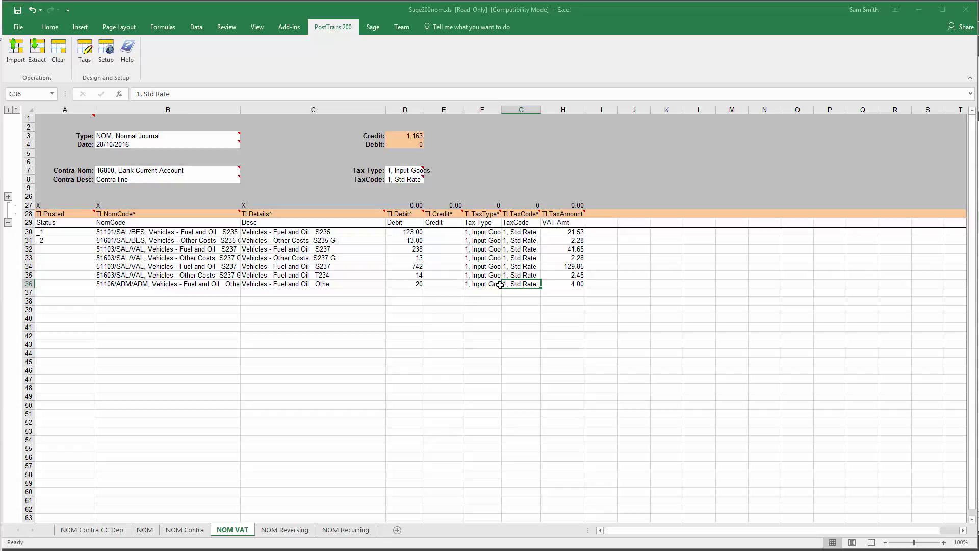
{"action": "key", "text": "BackSpace"}
{"action": "key", "text": "Tab"}
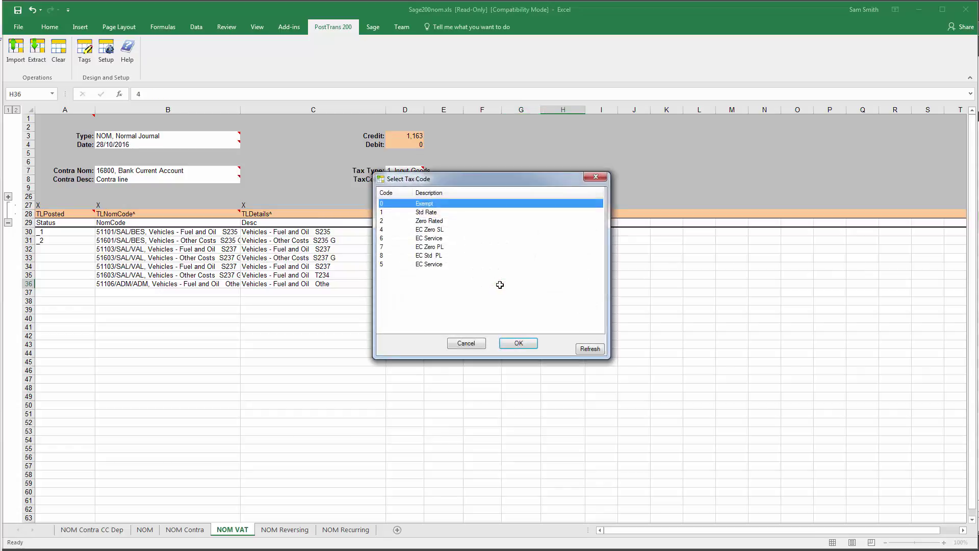
{"action": "double_click", "coordinate": [426, 220]}
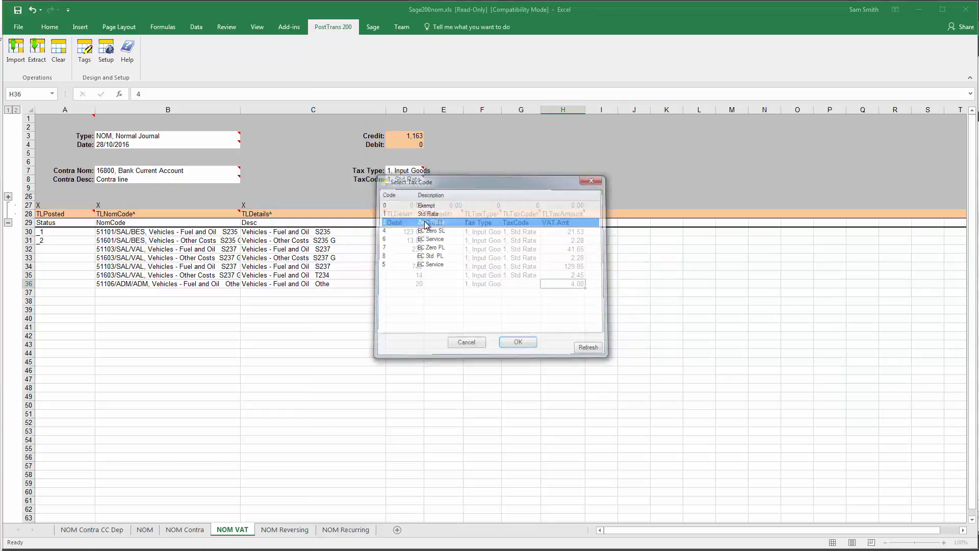
{"action": "left_click", "coordinate": [525, 284]}
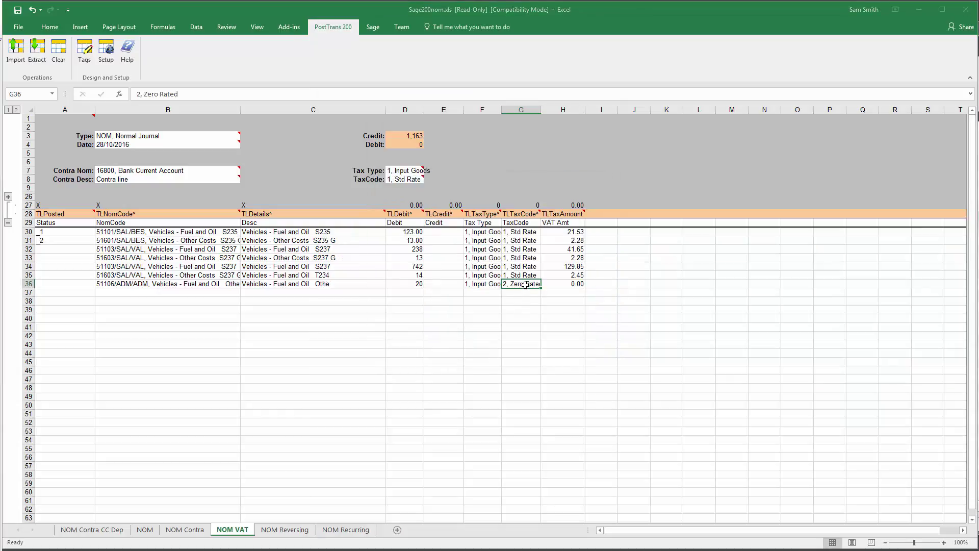
{"action": "type", "text": "1"}
{"action": "key", "text": "Up"}
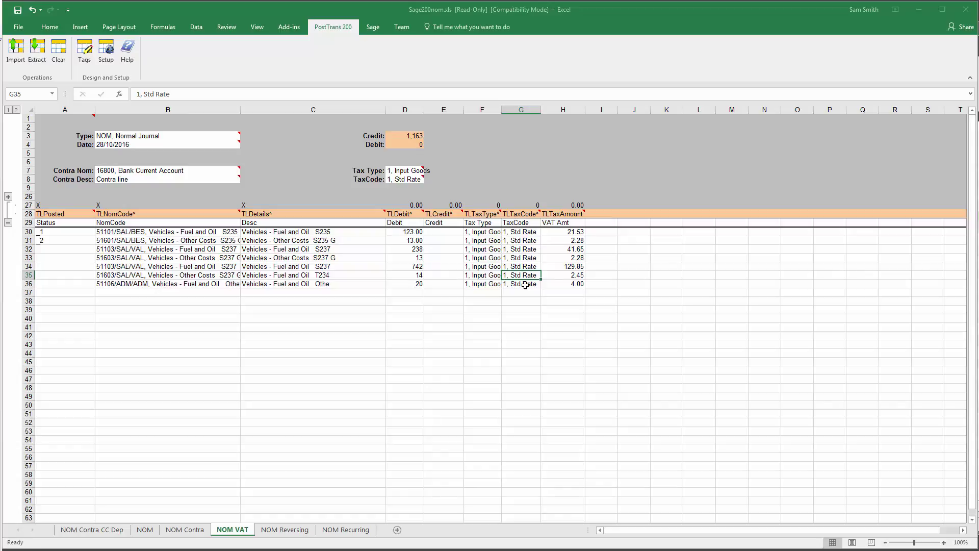
Import the VAT journal, review its summary, post the transaction, and widen status column A to fit the posting references.
{"action": "left_click", "coordinate": [14, 51]}
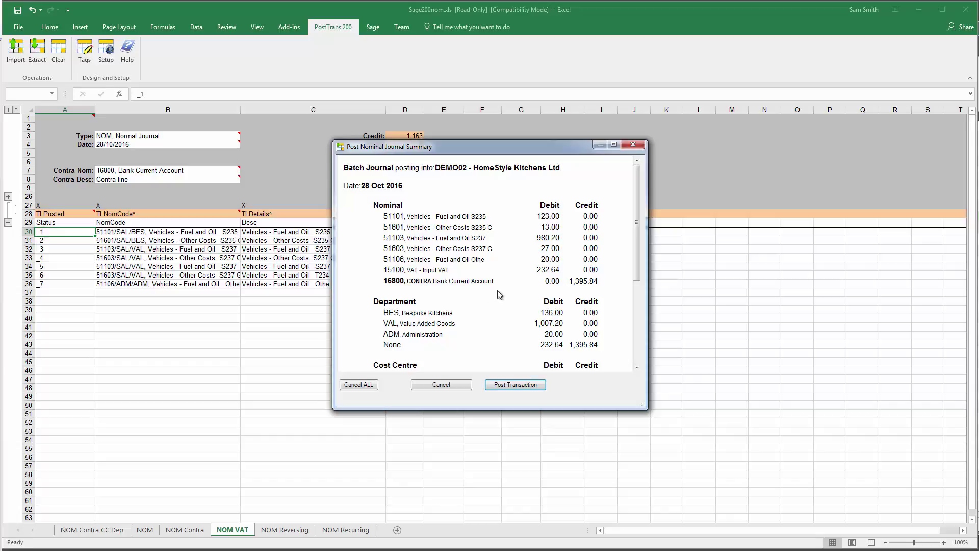
{"action": "left_click_drag", "start_coordinate": [635, 272], "coordinate": [635, 331]}
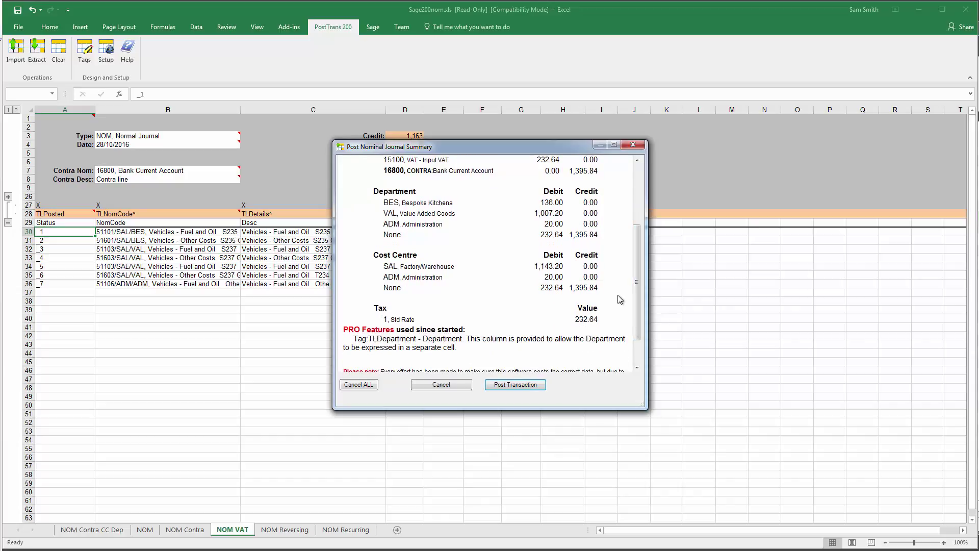
{"action": "left_click", "coordinate": [514, 386]}
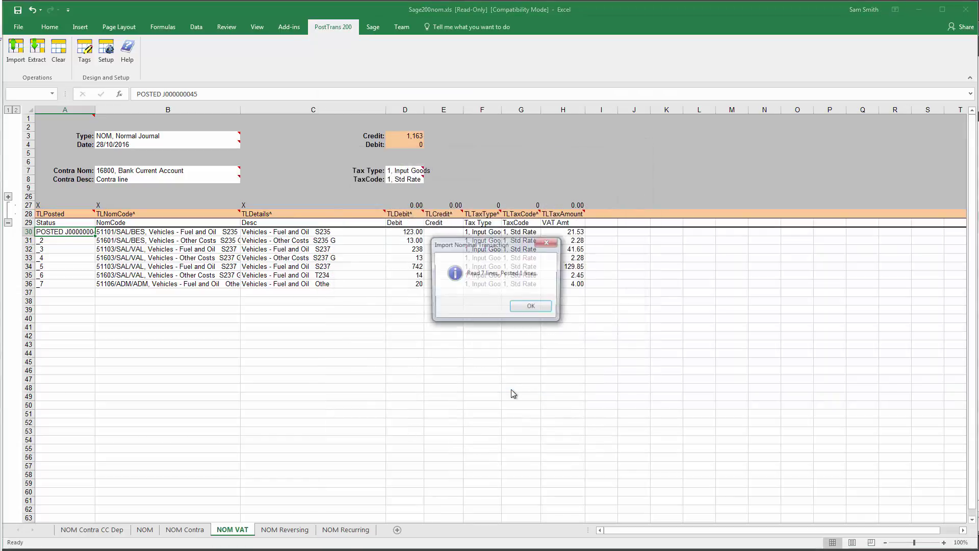
{"action": "left_click", "coordinate": [532, 307]}
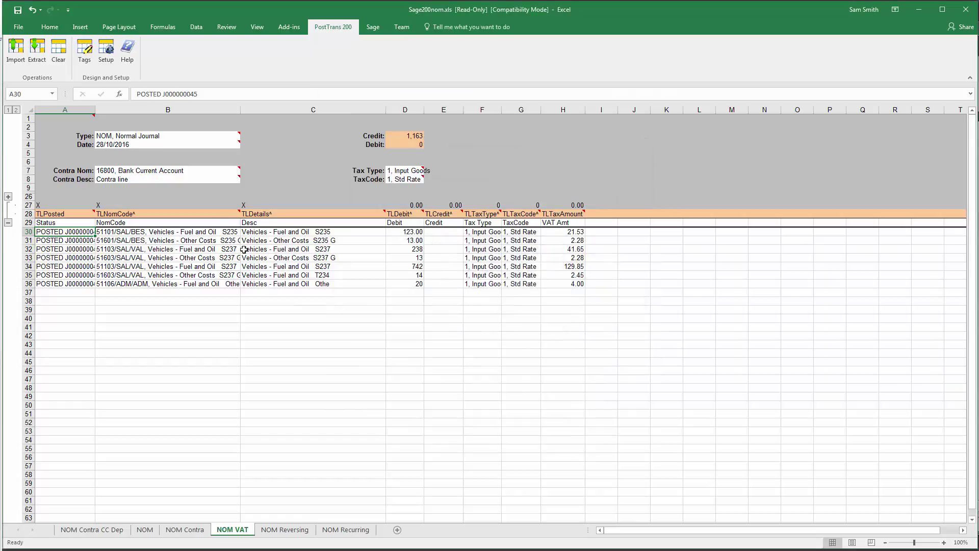
{"action": "left_click_drag", "start_coordinate": [96, 111], "coordinate": [103, 111]}
{"action": "left_click", "coordinate": [90, 242]}
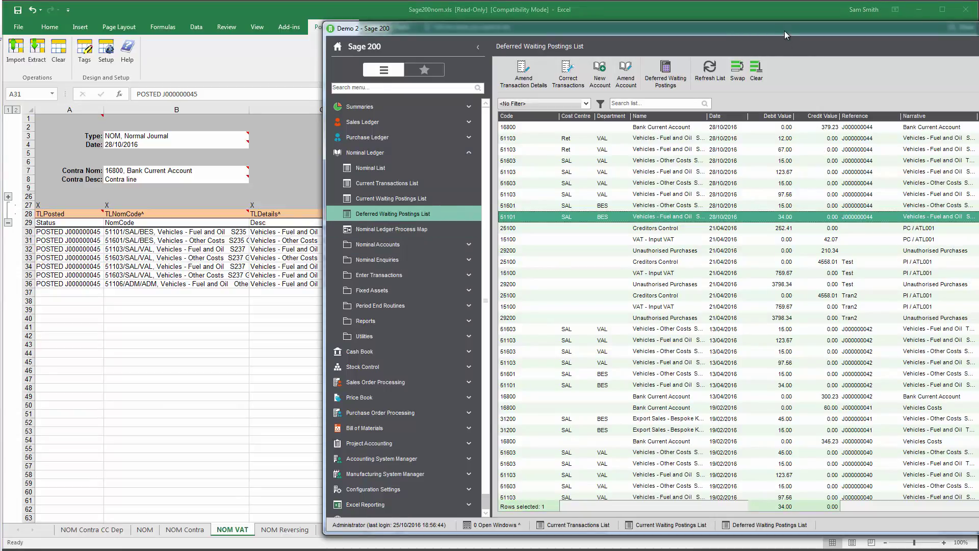
Switch to Sage 200 and examine the VAT journal's expense, contra and input VAT lines in the Deferred Waiting Postings List.
{"action": "left_click_drag", "start_coordinate": [784, 30], "coordinate": [601, 19]}
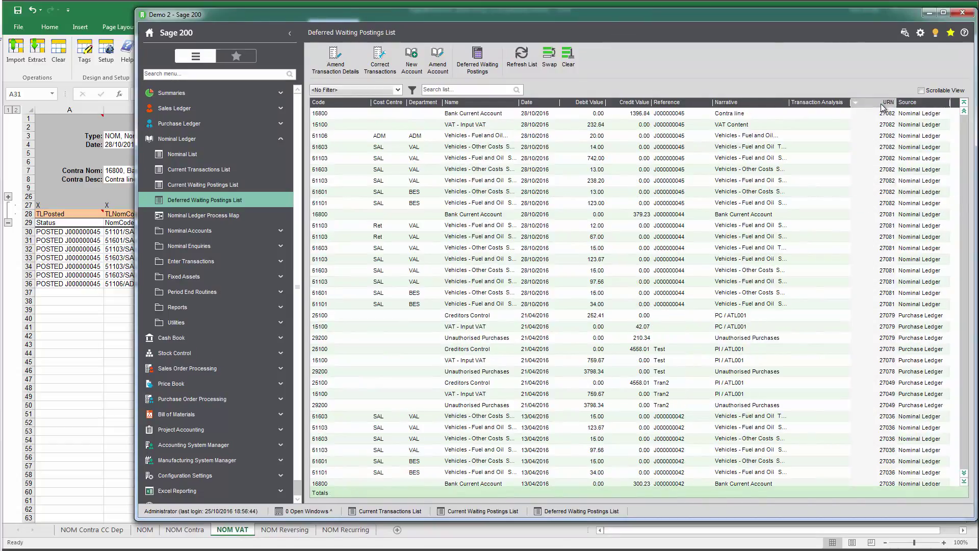
{"action": "left_click", "coordinate": [686, 203]}
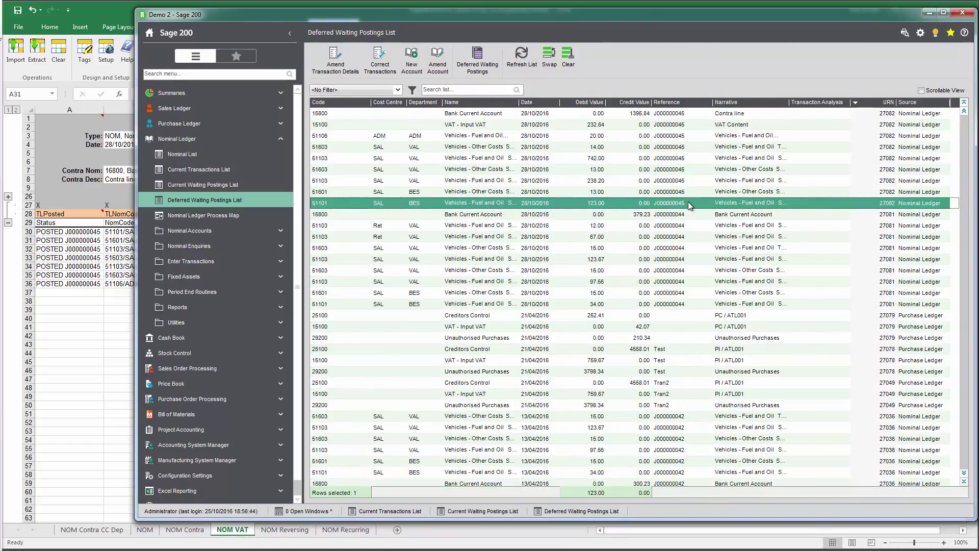
{"action": "left_click", "coordinate": [680, 115]}
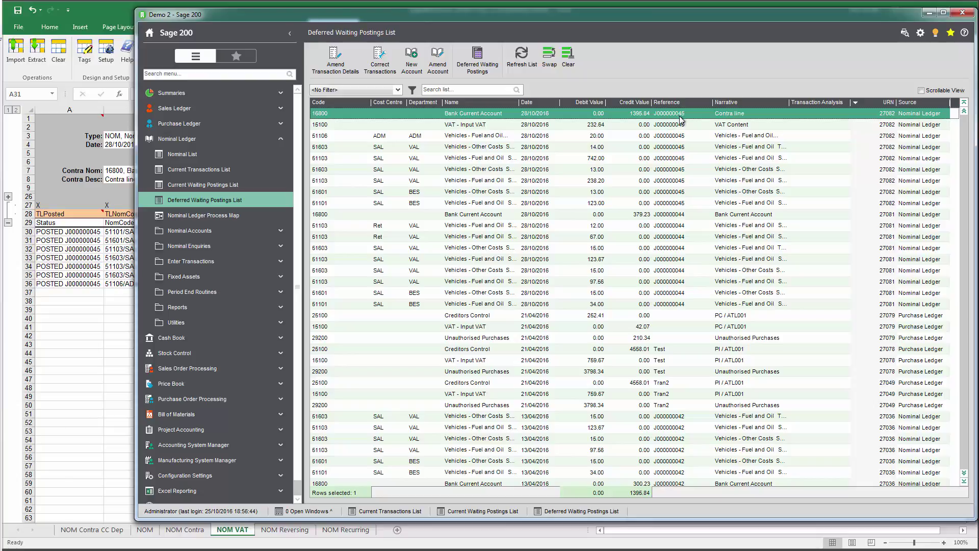
{"action": "left_click", "coordinate": [680, 126]}
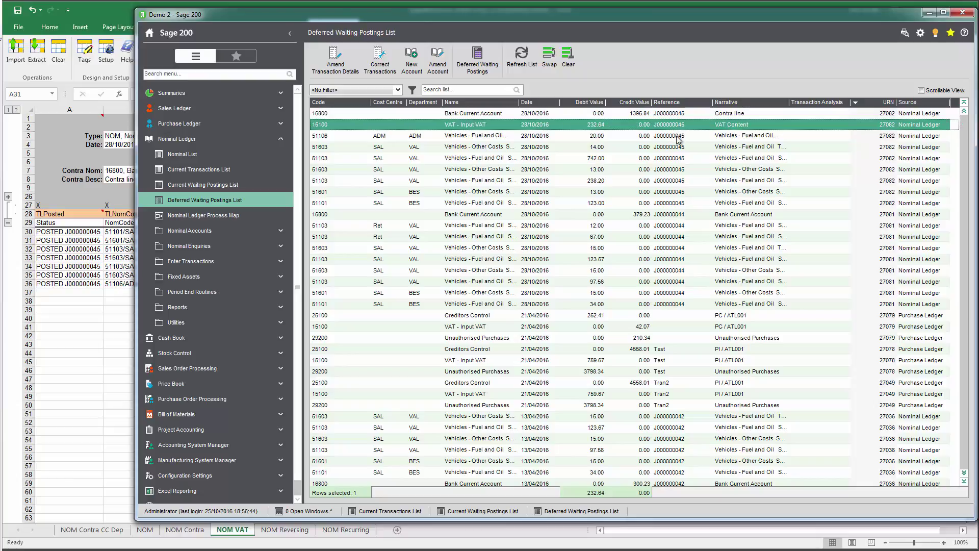